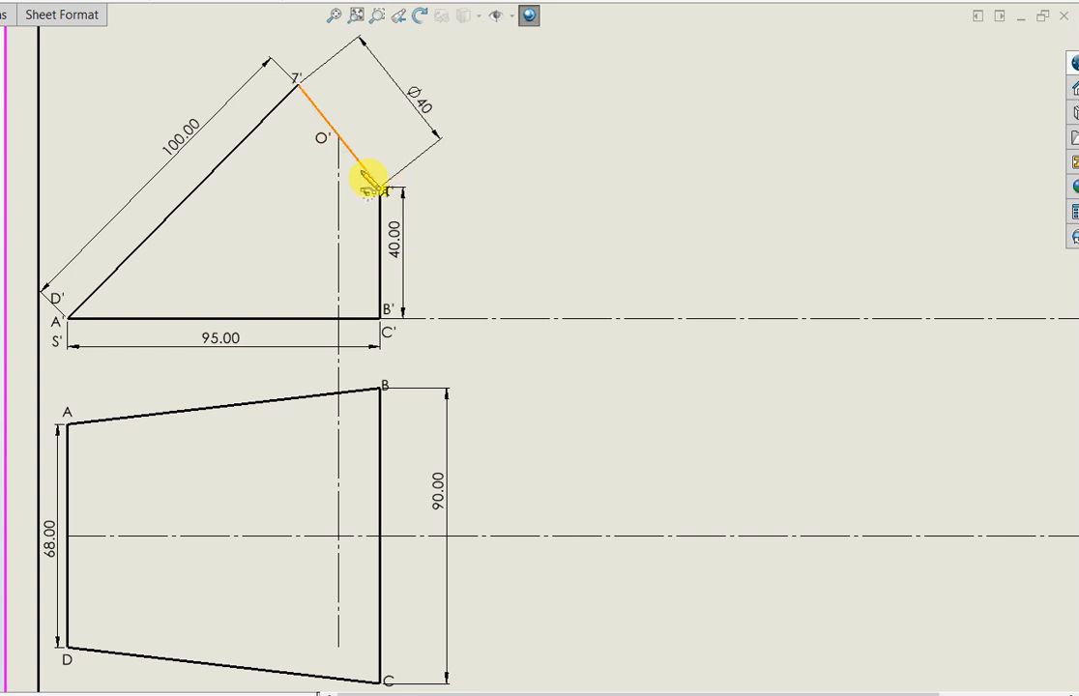
Draw a construction semicircle centred at O' from point 1' to point 7', outside the inclined Ø40 edge
{"action": "left_click", "coordinate": [339, 136]}
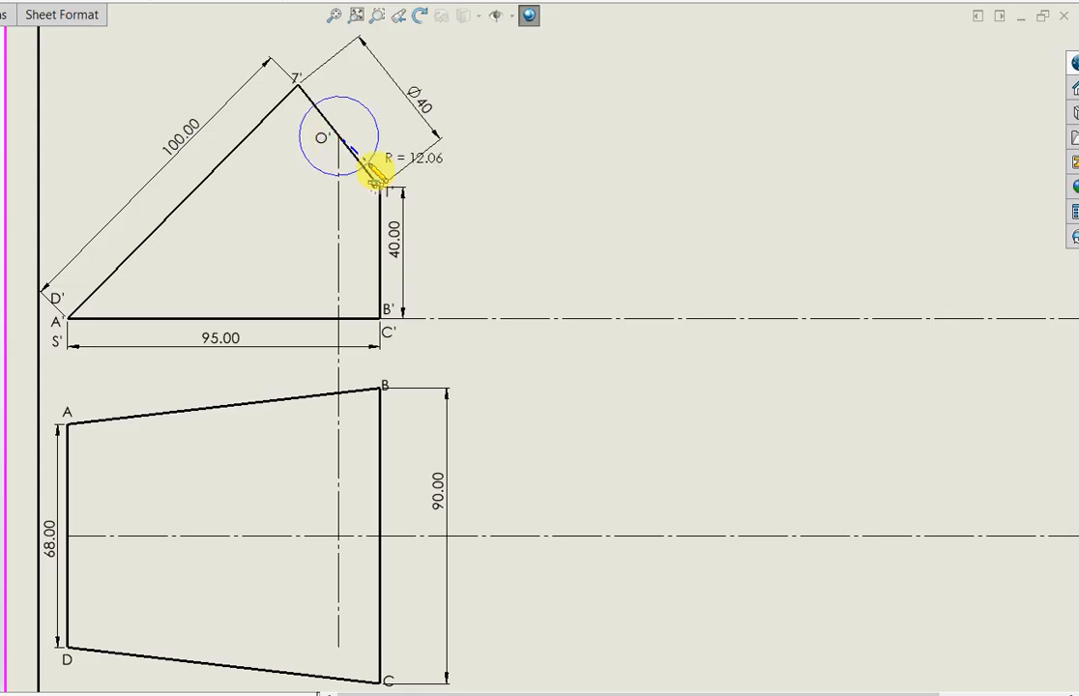
{"action": "left_click_drag", "start_coordinate": [380, 185], "coordinate": [299, 87]}
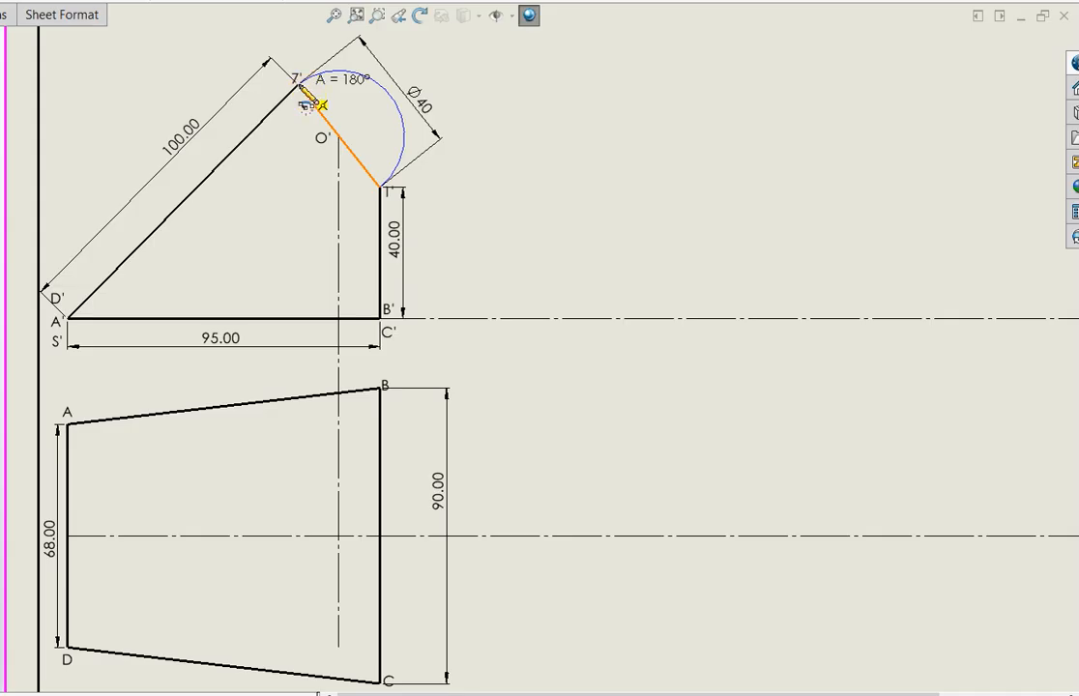
{"action": "left_click", "coordinate": [299, 85]}
{"action": "key", "text": "Escape"}
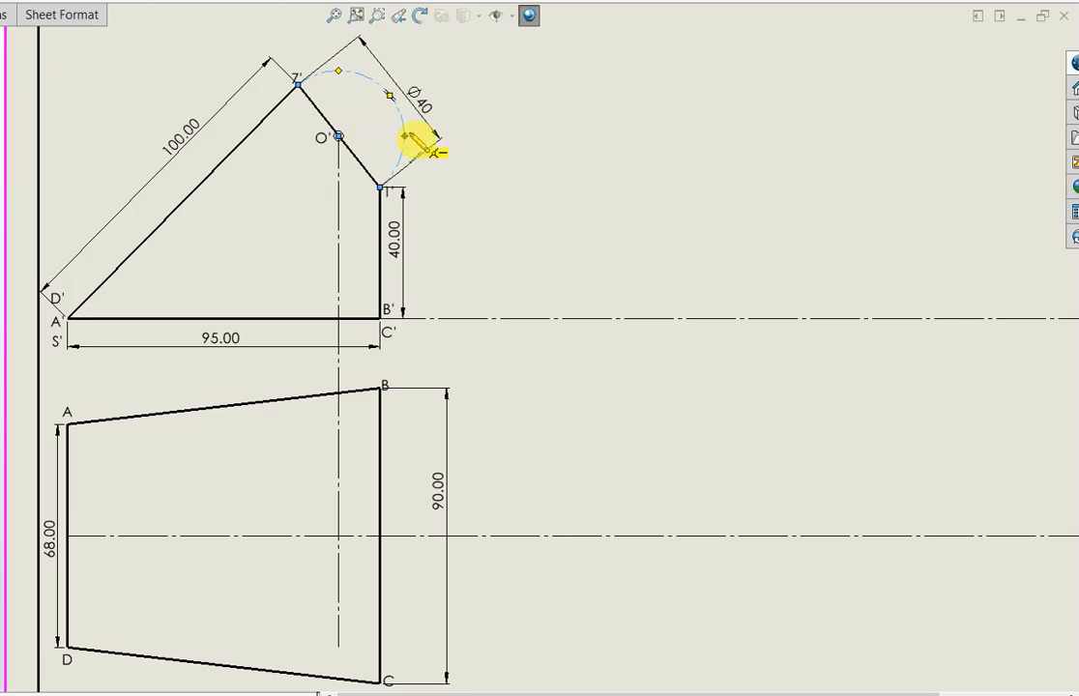
Draw three radial centerlines from O' to the semicircle, with the third ending at the arc's midpoint
{"action": "left_click", "coordinate": [338, 136]}
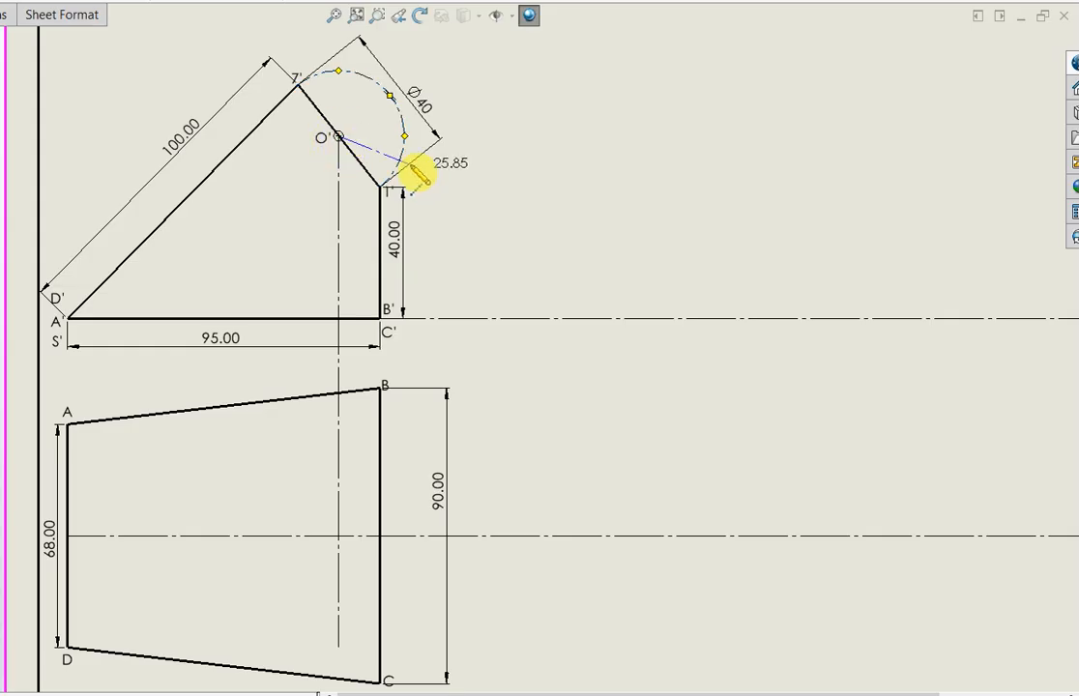
{"action": "double_click", "coordinate": [356, 165]}
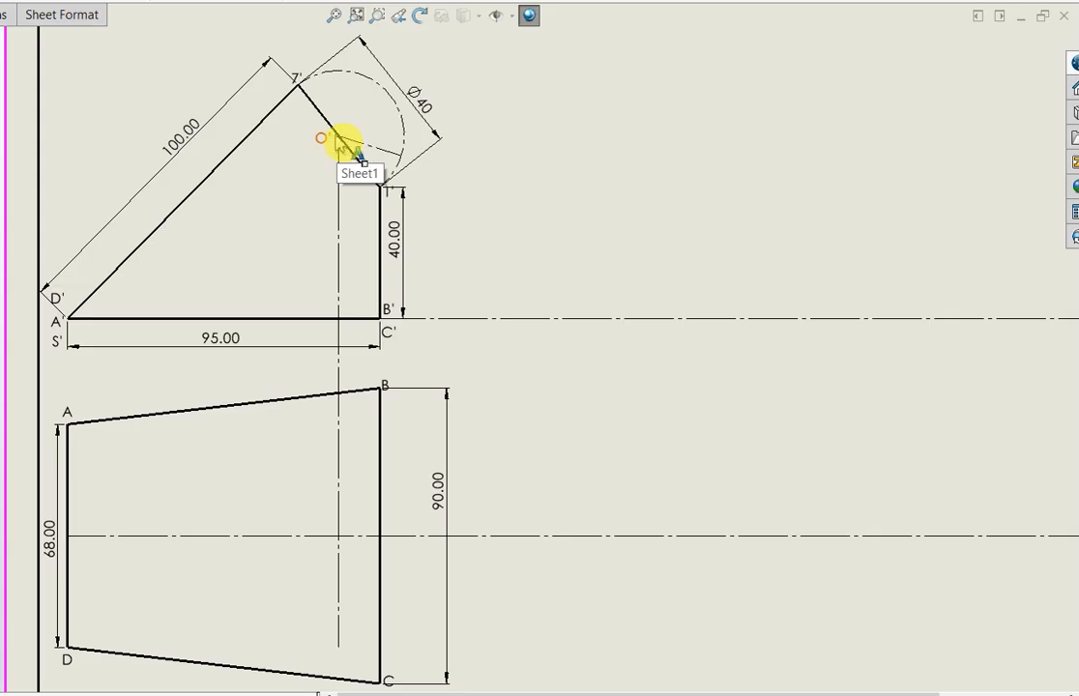
{"action": "left_click", "coordinate": [337, 137]}
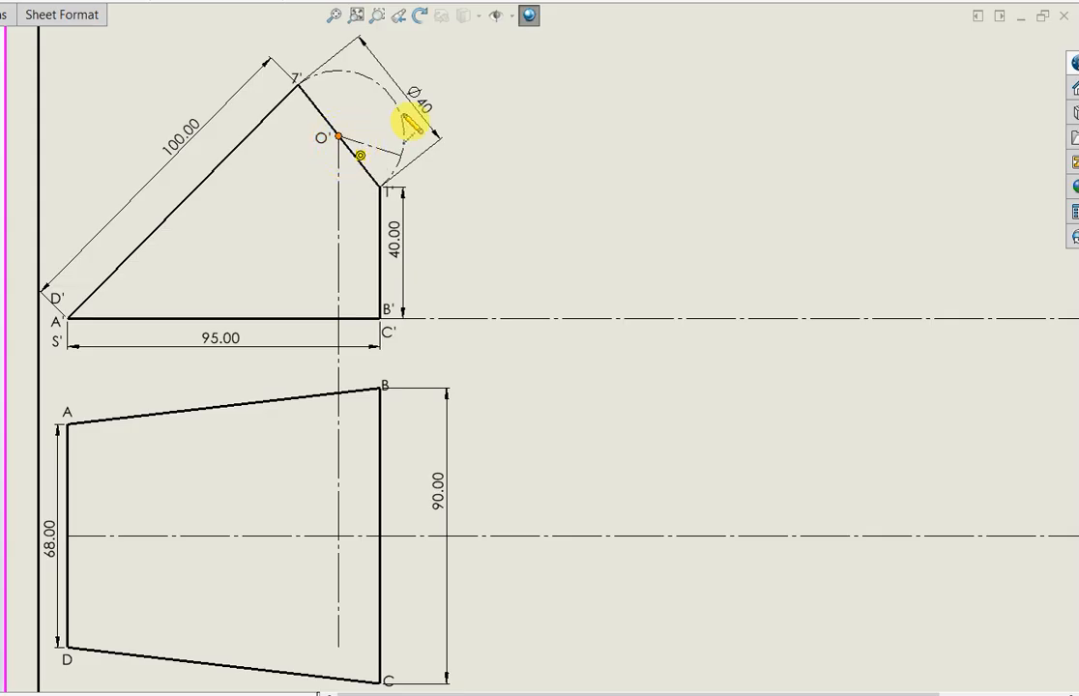
{"action": "double_click", "coordinate": [402, 123]}
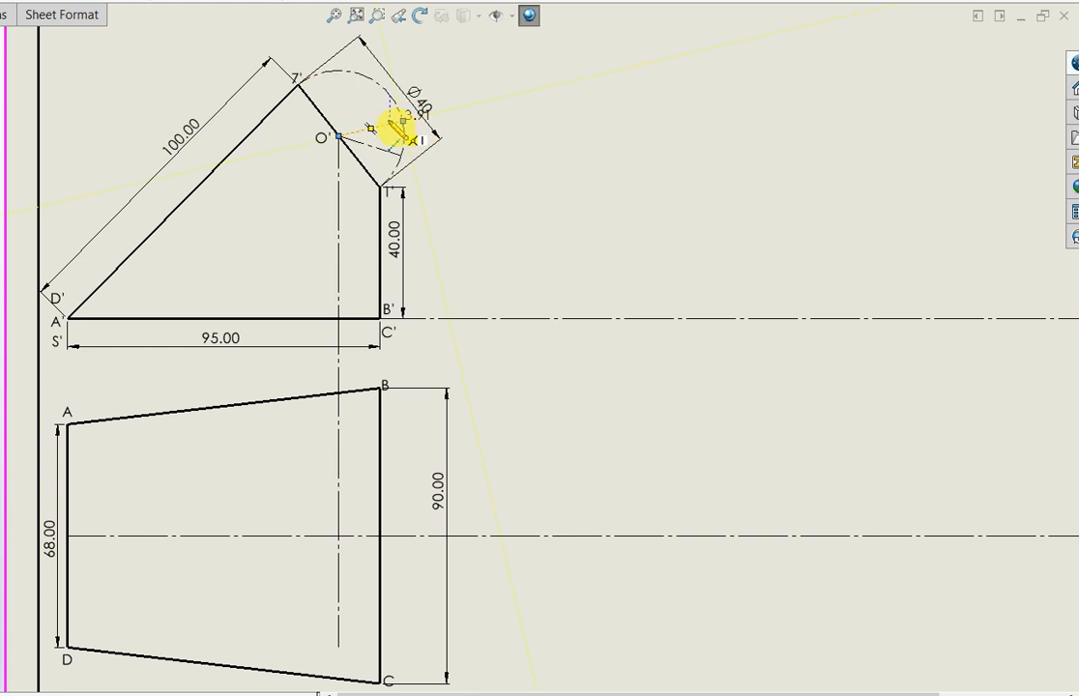
{"action": "key", "text": "Escape"}
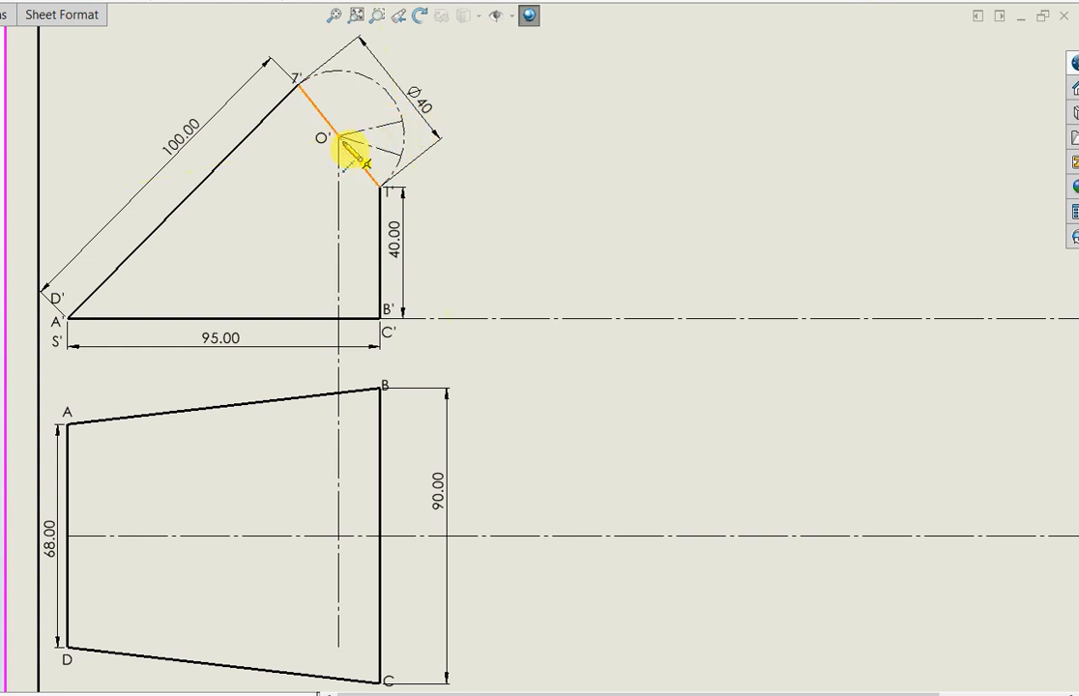
{"action": "left_click", "coordinate": [338, 137]}
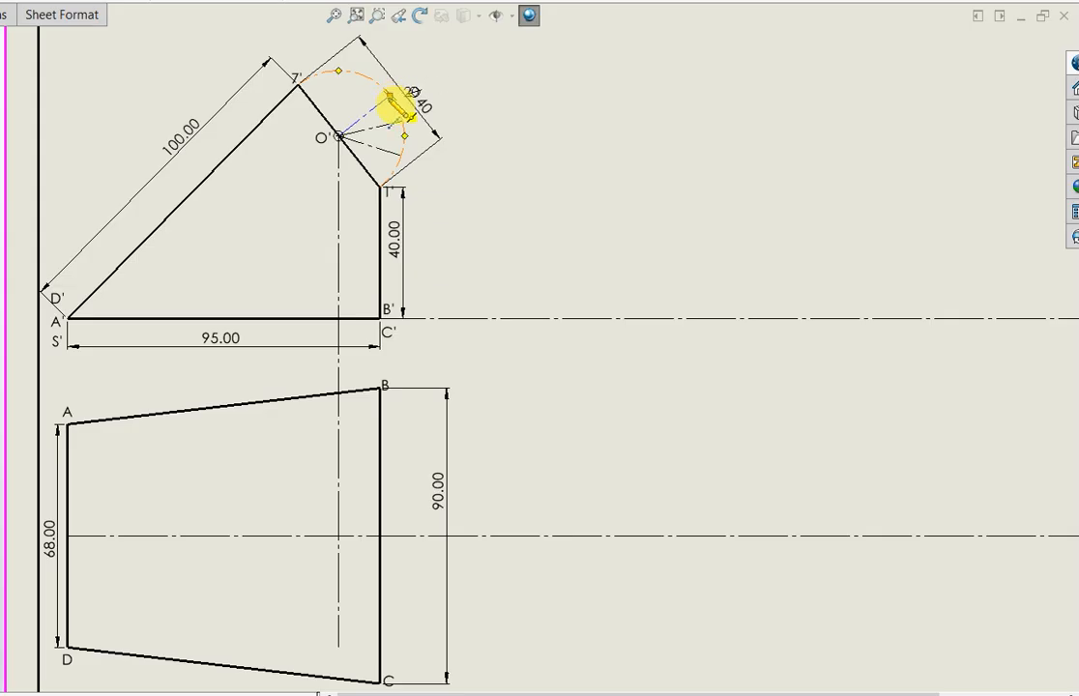
{"action": "left_click", "coordinate": [389, 97]}
{"action": "key", "text": "Escape"}
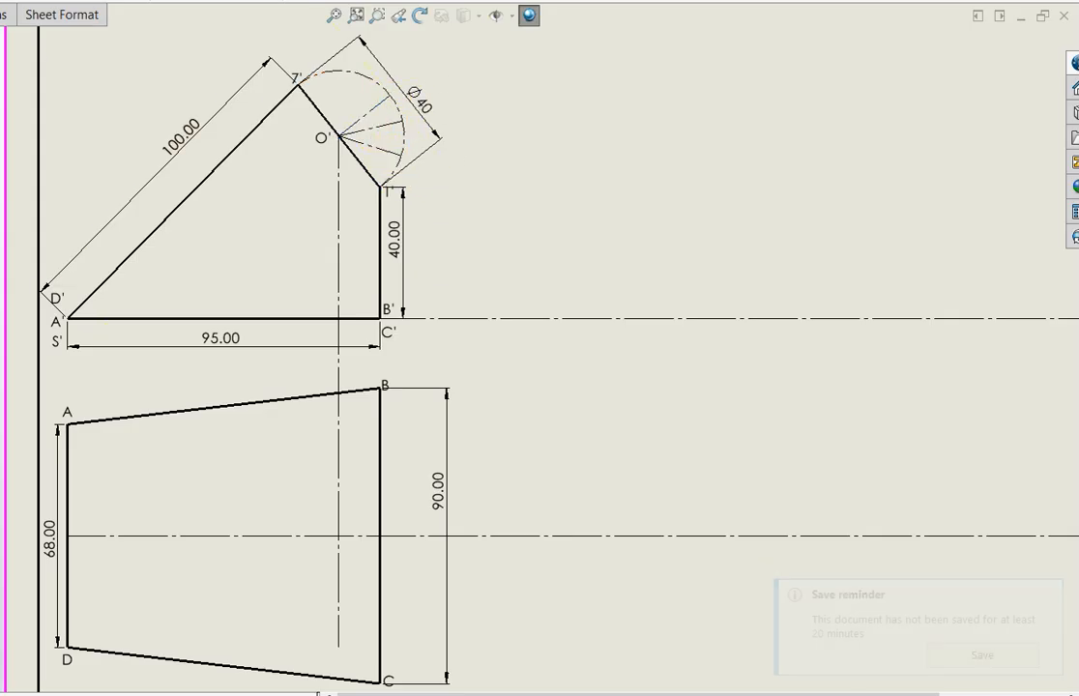
Dimension the angle between the inclined edge 1'-7' and the radial centerline nearest 1' as 30°
{"action": "left_click", "coordinate": [378, 148]}
{"action": "left_click", "coordinate": [372, 175]}
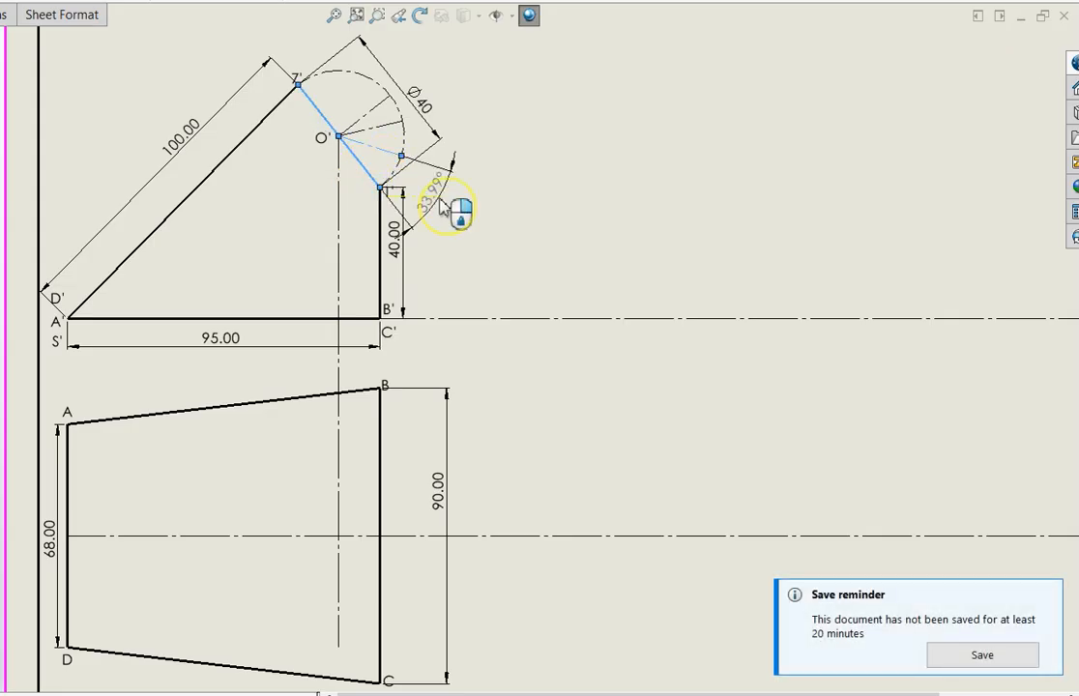
{"action": "left_click", "coordinate": [441, 199]}
{"action": "type", "text": "30"}
{"action": "key", "text": "Return"}
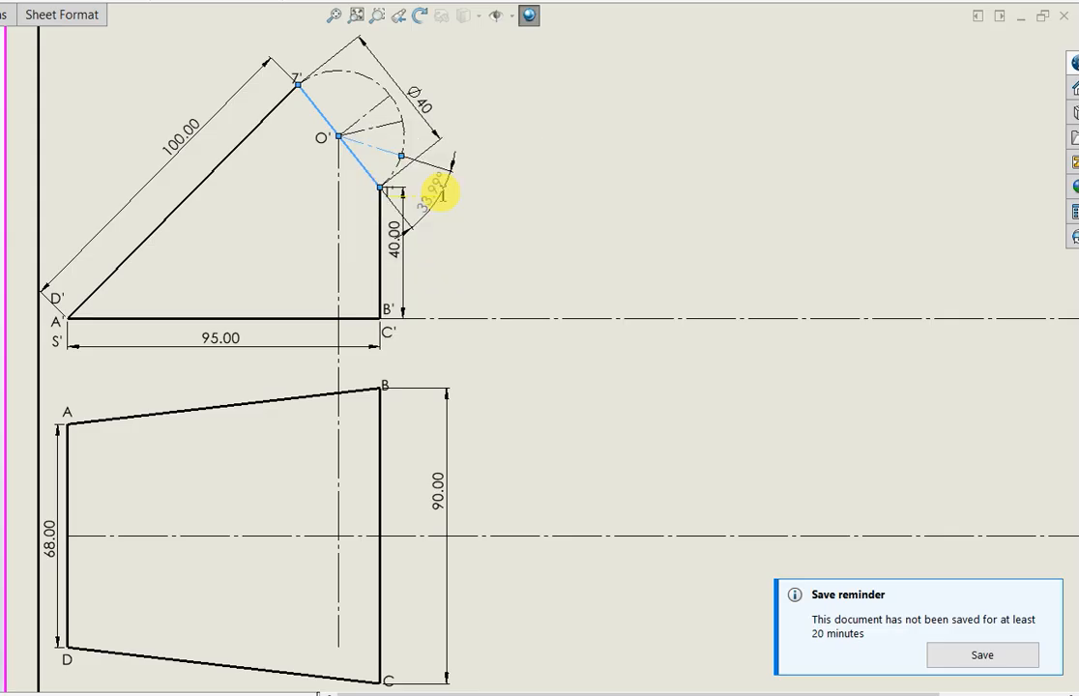
Dimension the angle between the first and second radial centerlines from 1' as 30°
{"action": "left_click", "coordinate": [388, 125]}
{"action": "left_click", "coordinate": [385, 155]}
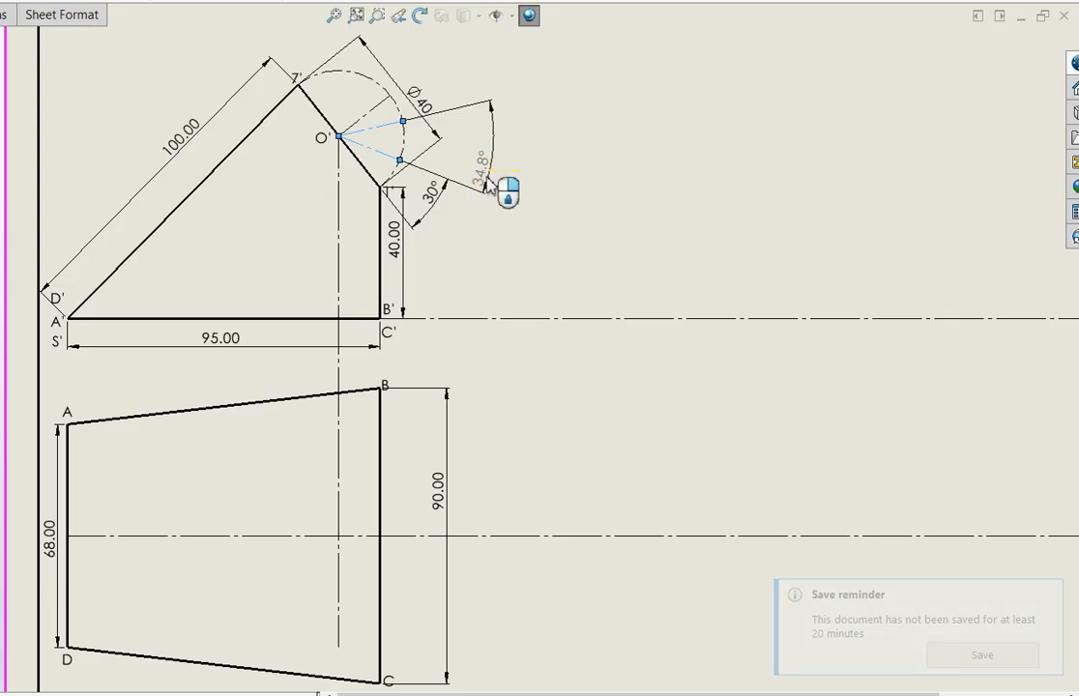
{"action": "left_click", "coordinate": [488, 183]}
{"action": "type", "text": "30"}
{"action": "key", "text": "Return"}
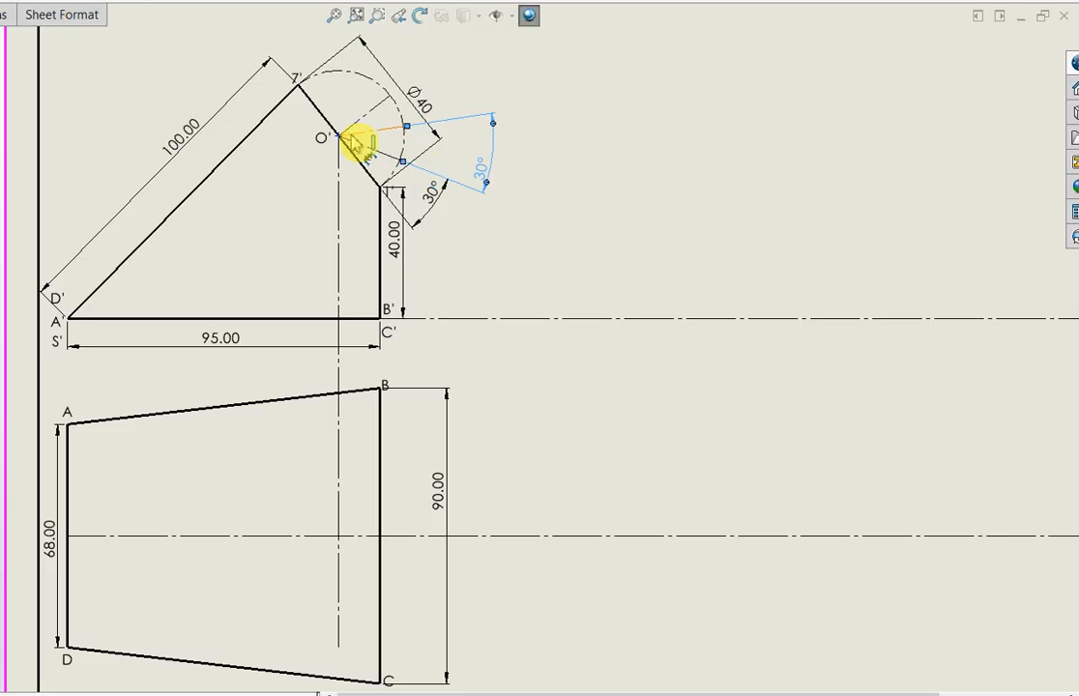
{"action": "key", "text": "Escape"}
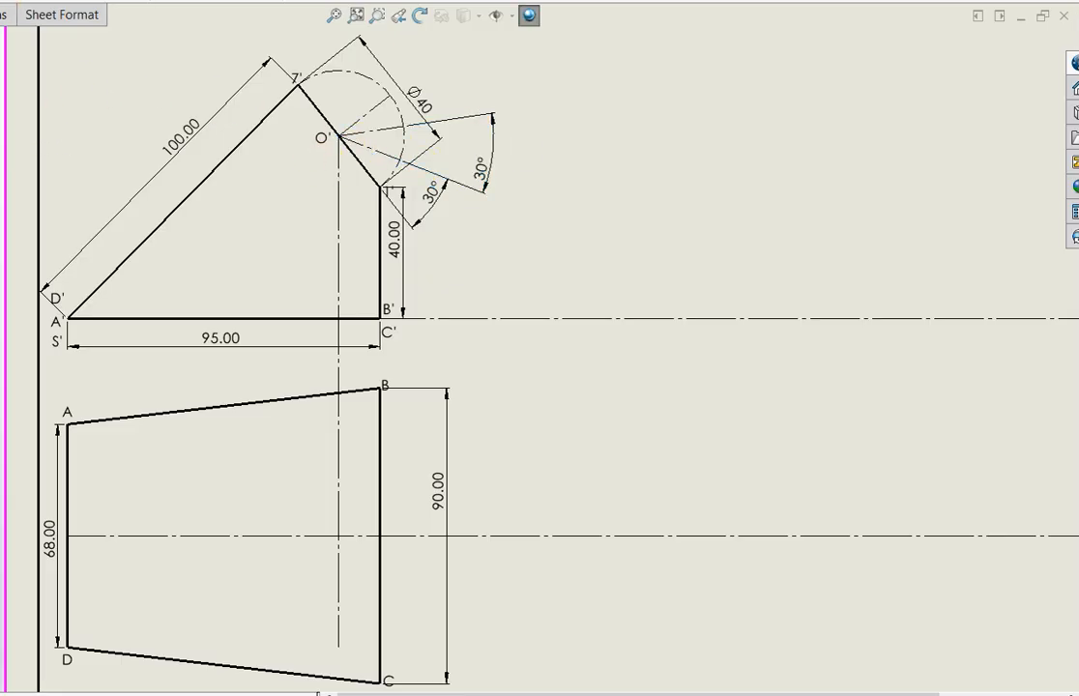
Mirror the two 30° radial centerlines about the middle radial centerline to divide the rest of the semicircle
{"action": "left_click", "coordinate": [350, 130]}
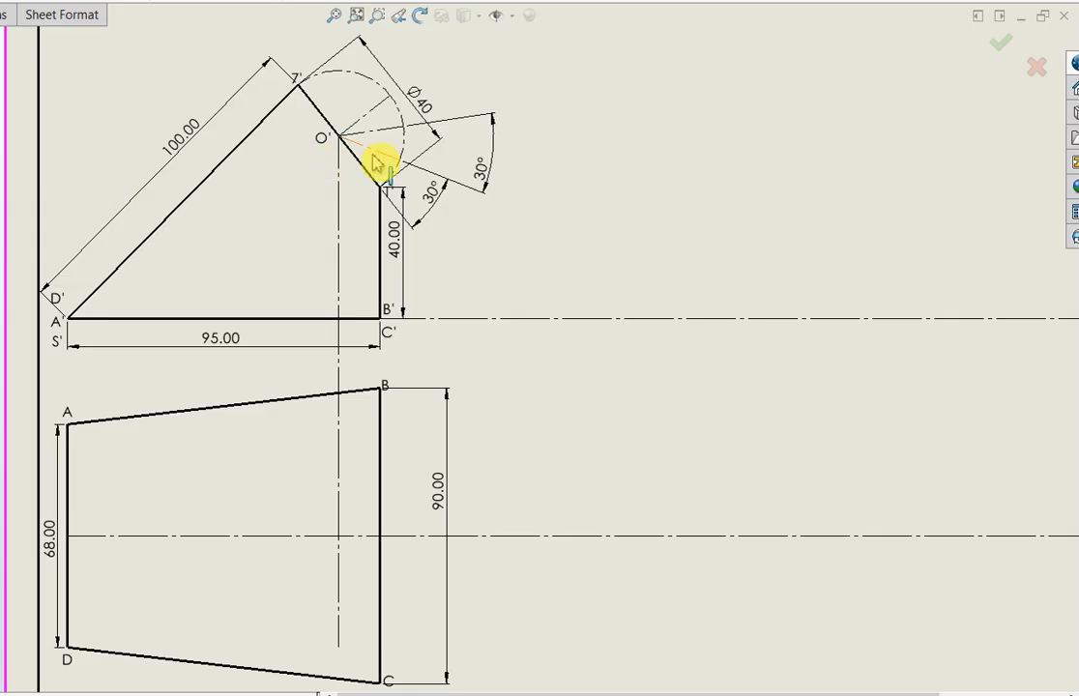
{"action": "left_click", "coordinate": [377, 151]}
{"action": "left_click", "coordinate": [380, 131]}
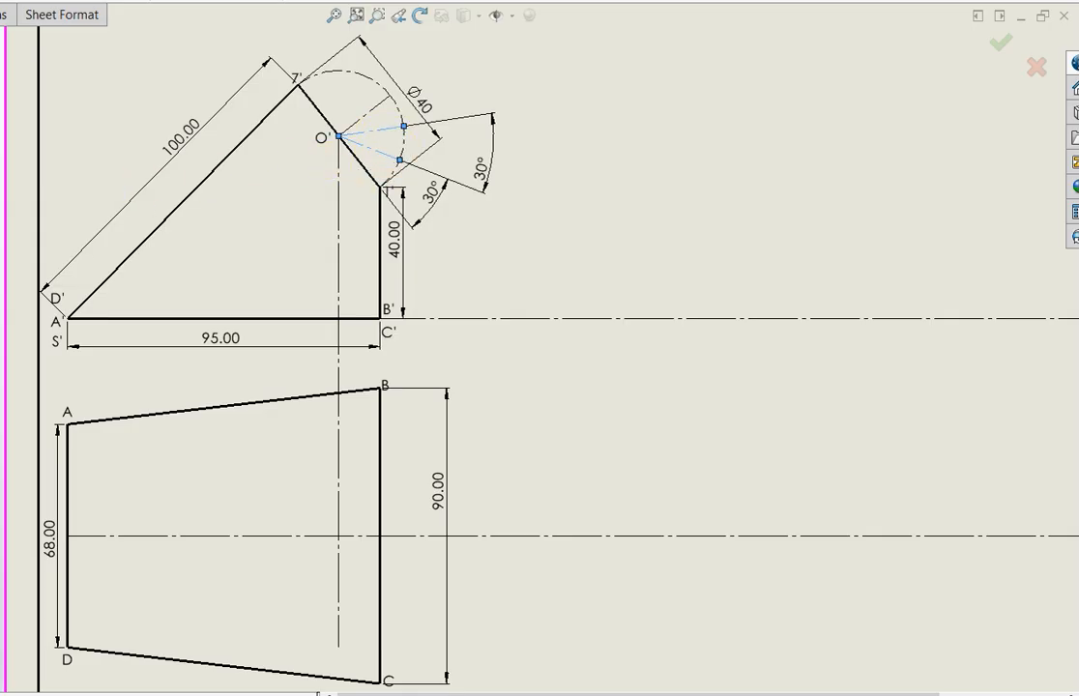
{"action": "left_click", "coordinate": [367, 120]}
{"action": "left_click", "coordinate": [2, 99]}
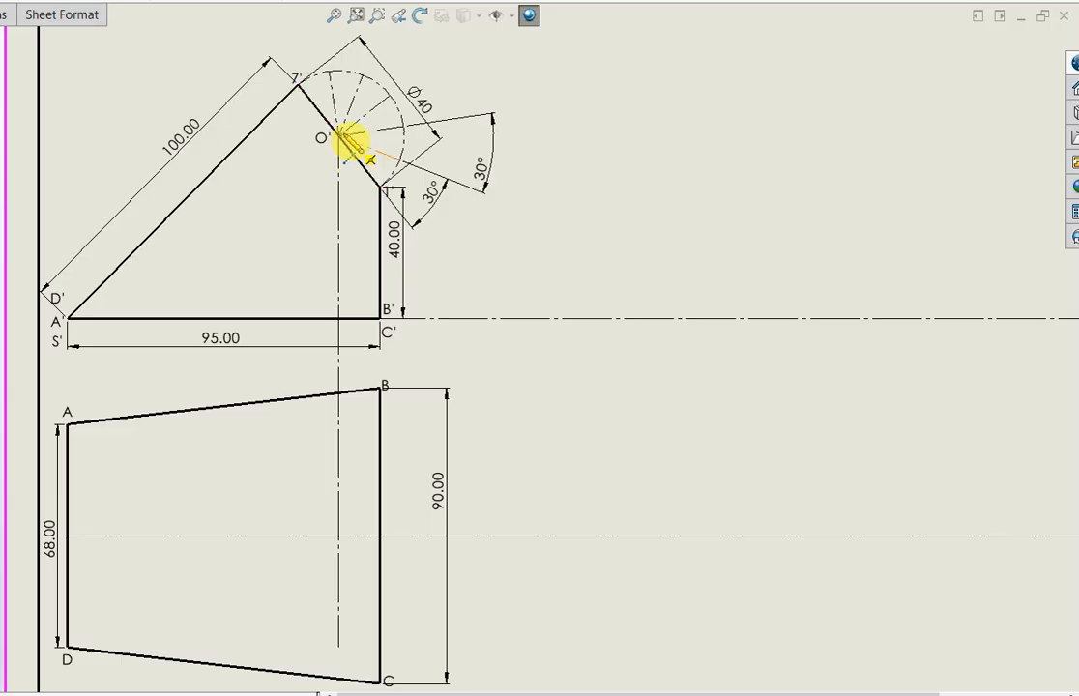
Draw perpendicular centerlines from the semicircle's four off-middle division points to the inclined edge 1'-7'
{"action": "left_click", "coordinate": [330, 71]}
{"action": "left_click", "coordinate": [305, 95]}
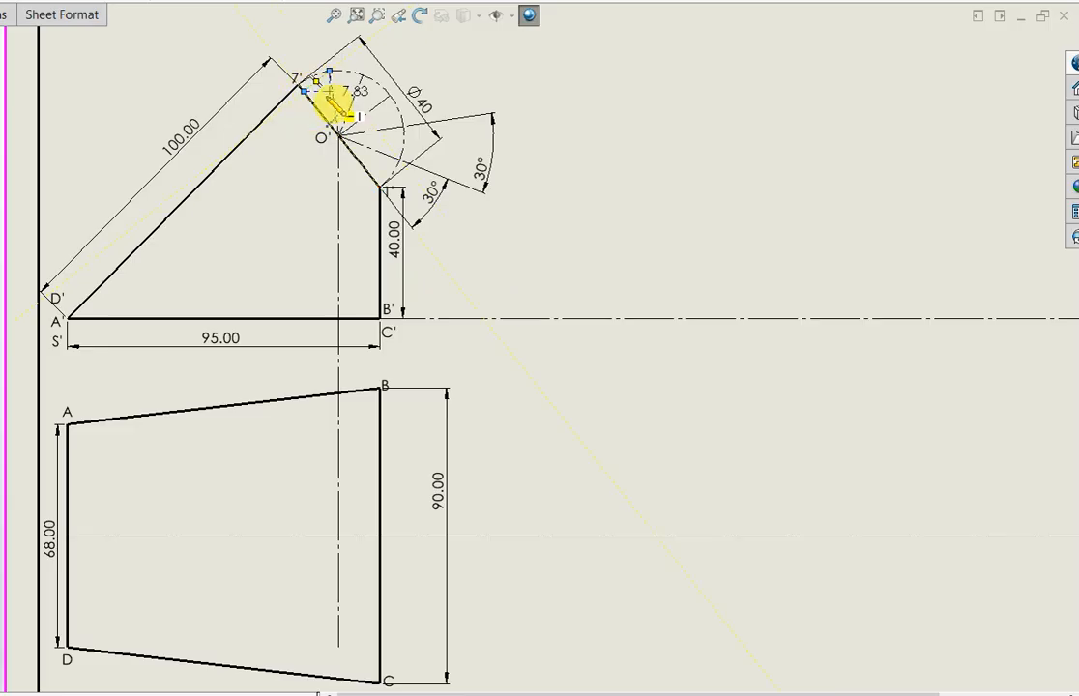
{"action": "key", "text": "Escape"}
{"action": "key", "text": "l"}
{"action": "left_click", "coordinate": [364, 77]}
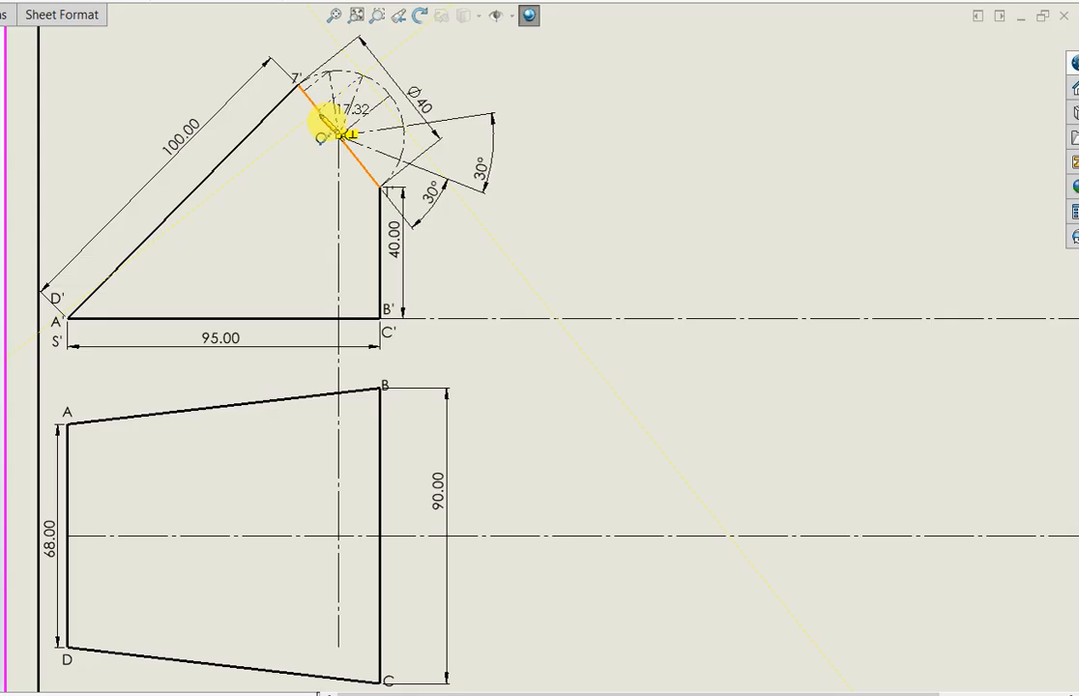
{"action": "left_click", "coordinate": [320, 113]}
{"action": "key", "text": "Escape"}
{"action": "key", "text": "l"}
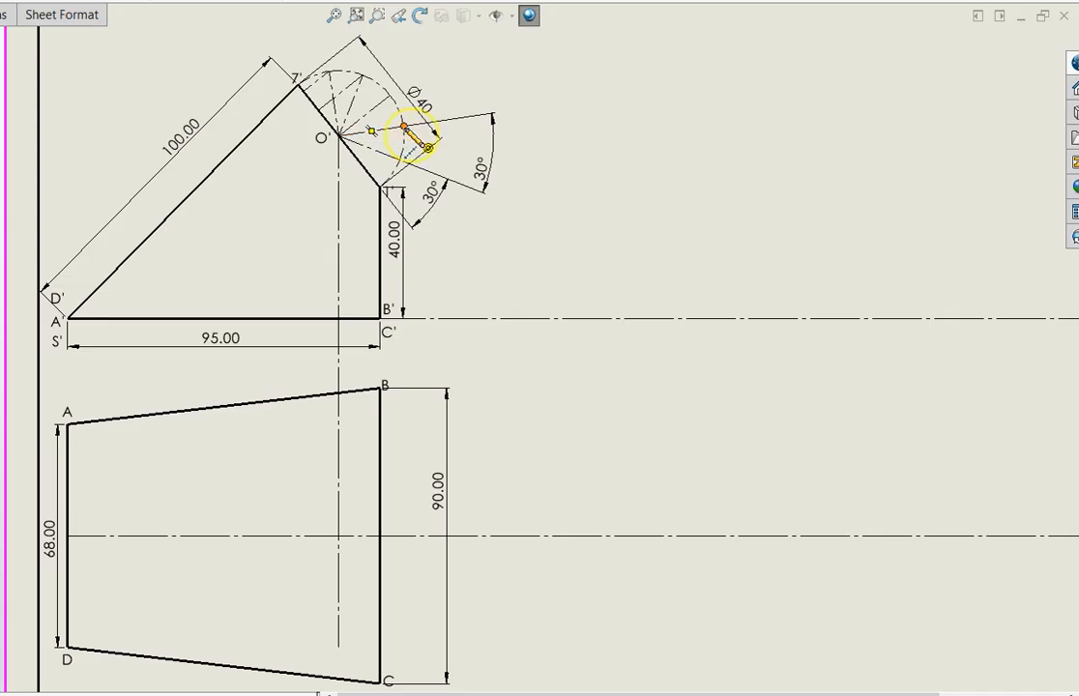
{"action": "left_click", "coordinate": [382, 184]}
{"action": "key", "text": "Escape"}
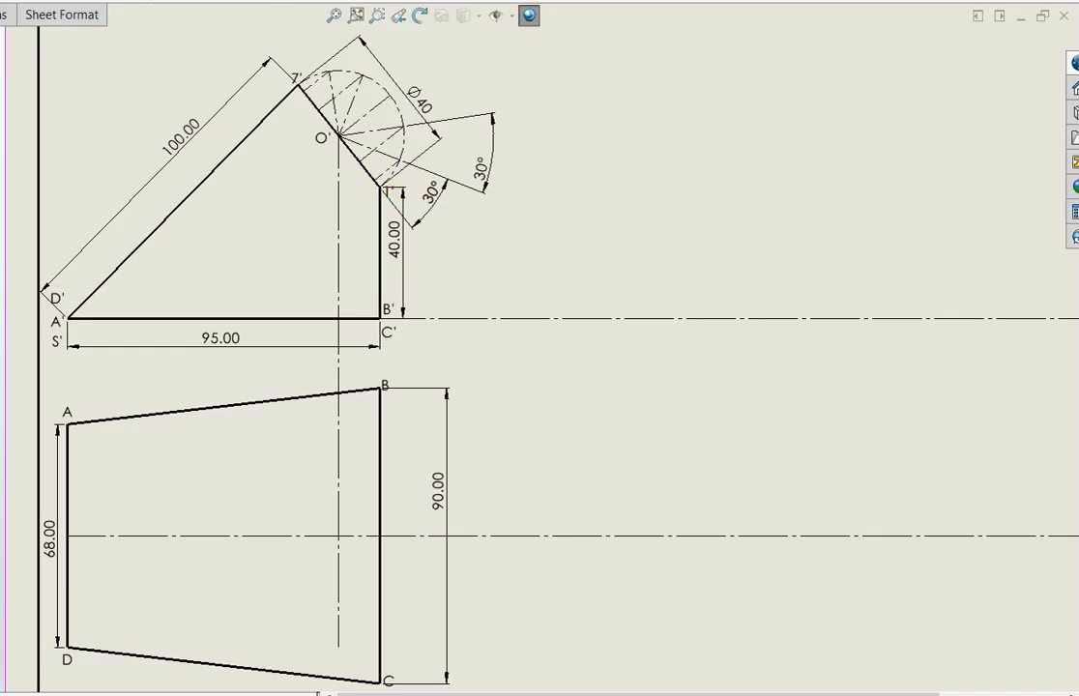
Draw vertical projector centerlines from point 7' and the next two division points down into the top view, ending above edge DC
{"action": "left_click", "coordinate": [297, 85]}
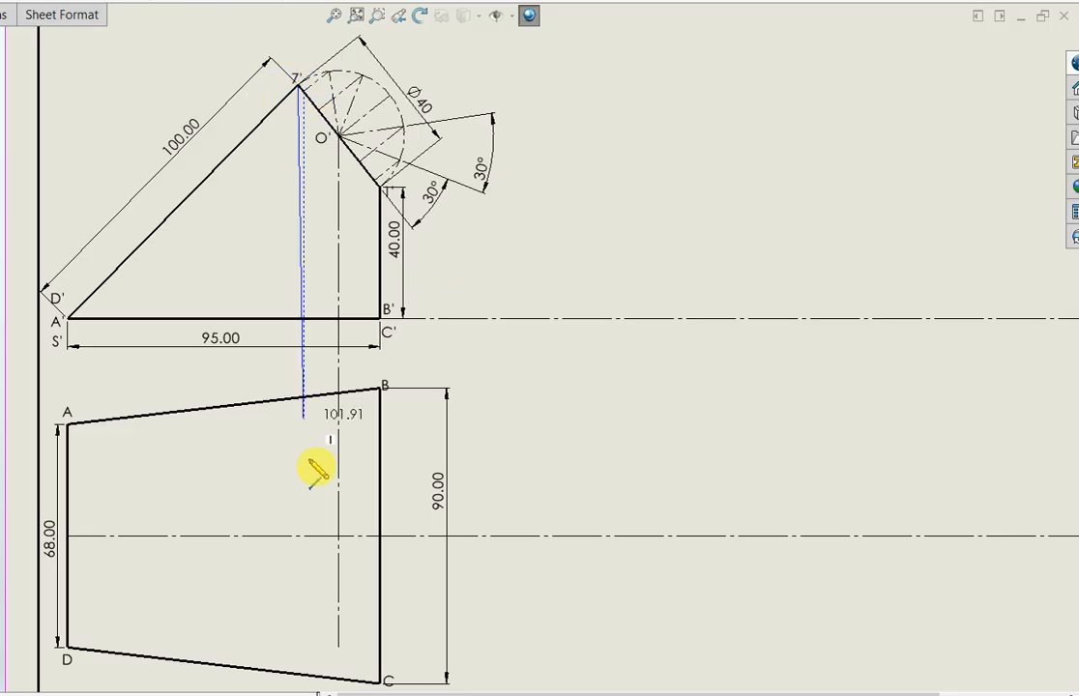
{"action": "double_click", "coordinate": [299, 612]}
{"action": "key", "text": "Escape"}
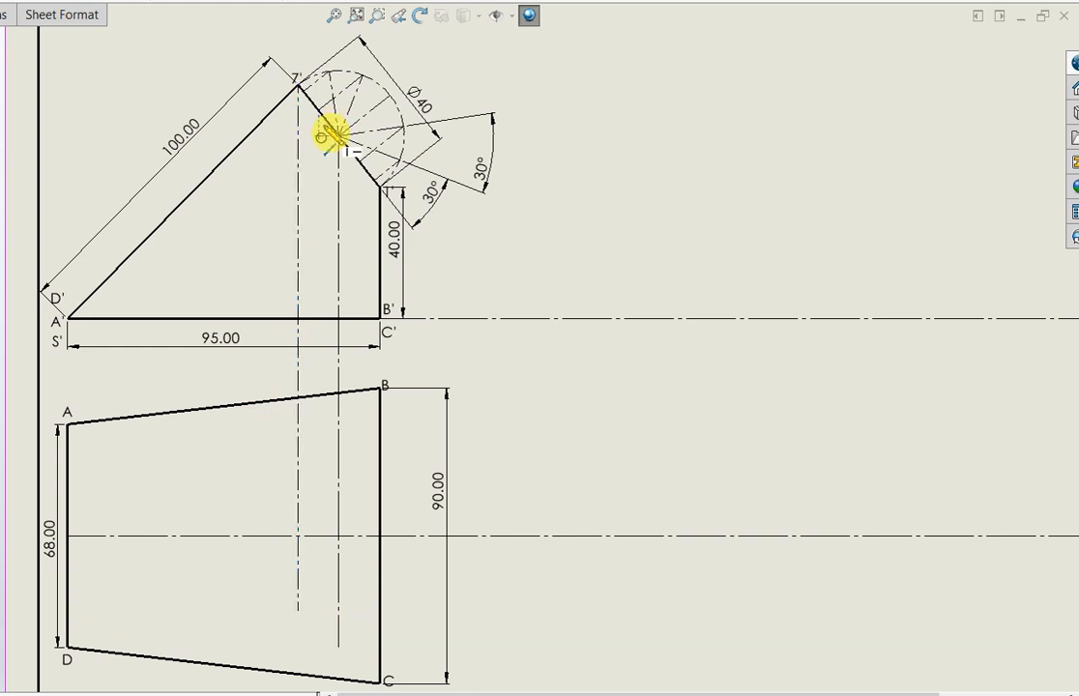
{"action": "left_click", "coordinate": [299, 87]}
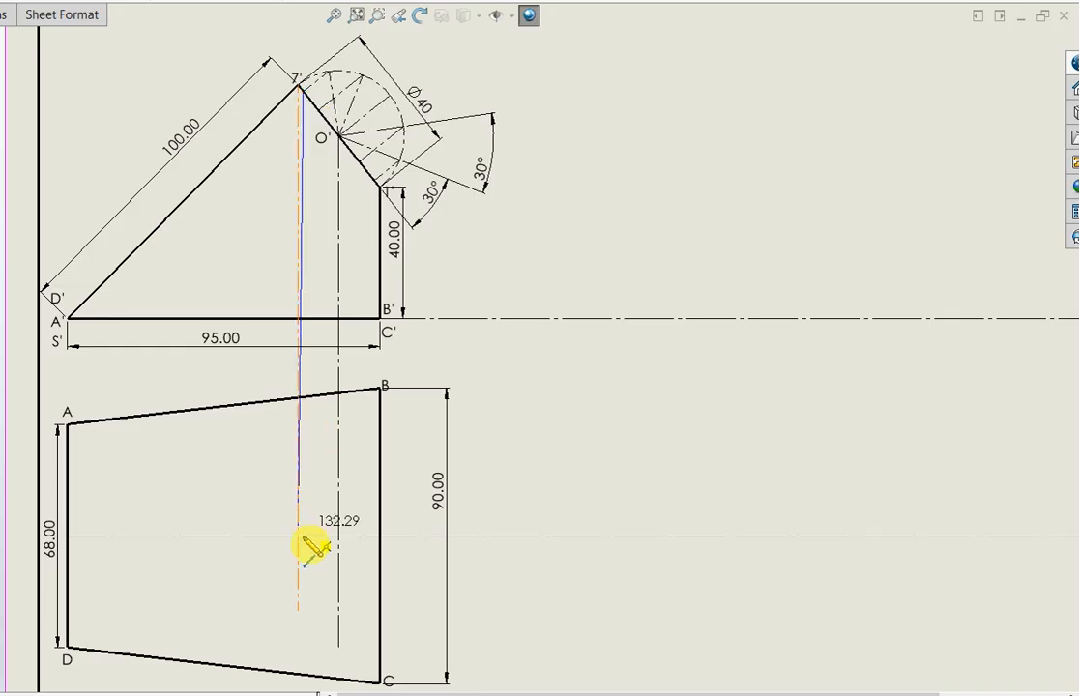
{"action": "double_click", "coordinate": [304, 621]}
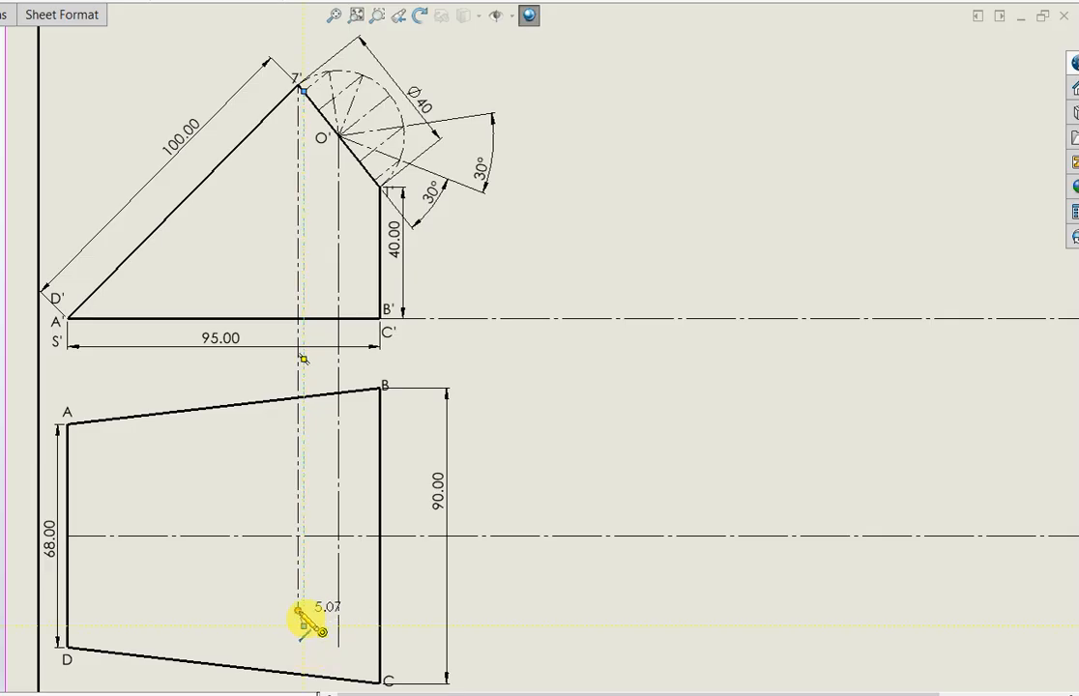
{"action": "key", "text": "Return"}
{"action": "left_click", "coordinate": [320, 111]}
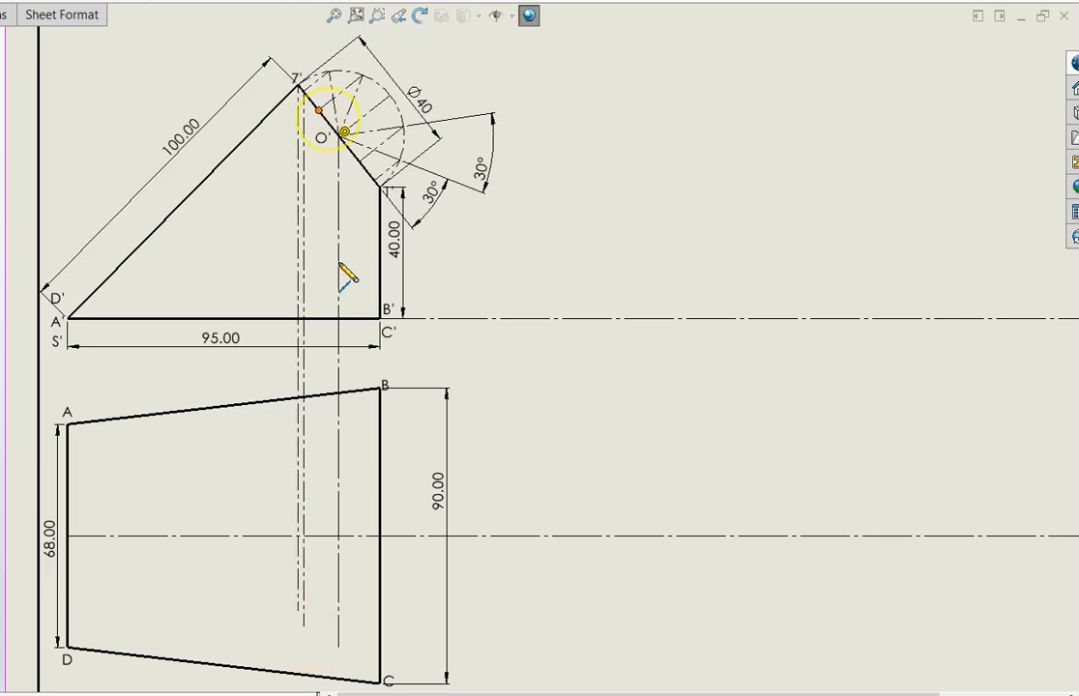
{"action": "left_click", "coordinate": [318, 632]}
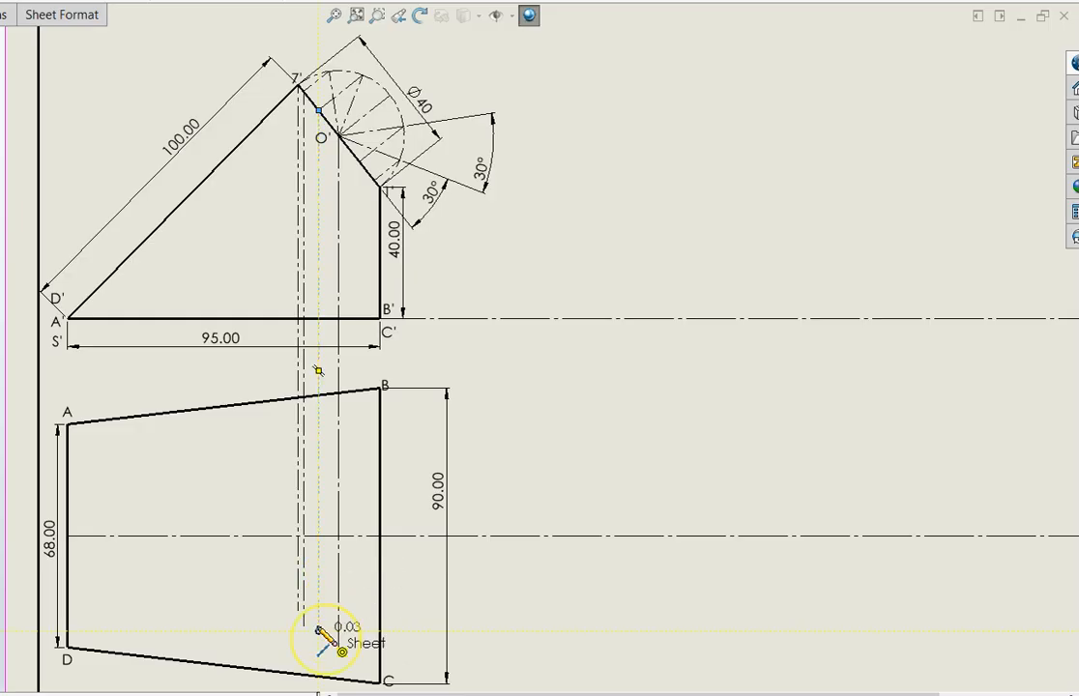
{"action": "key", "text": "Escape"}
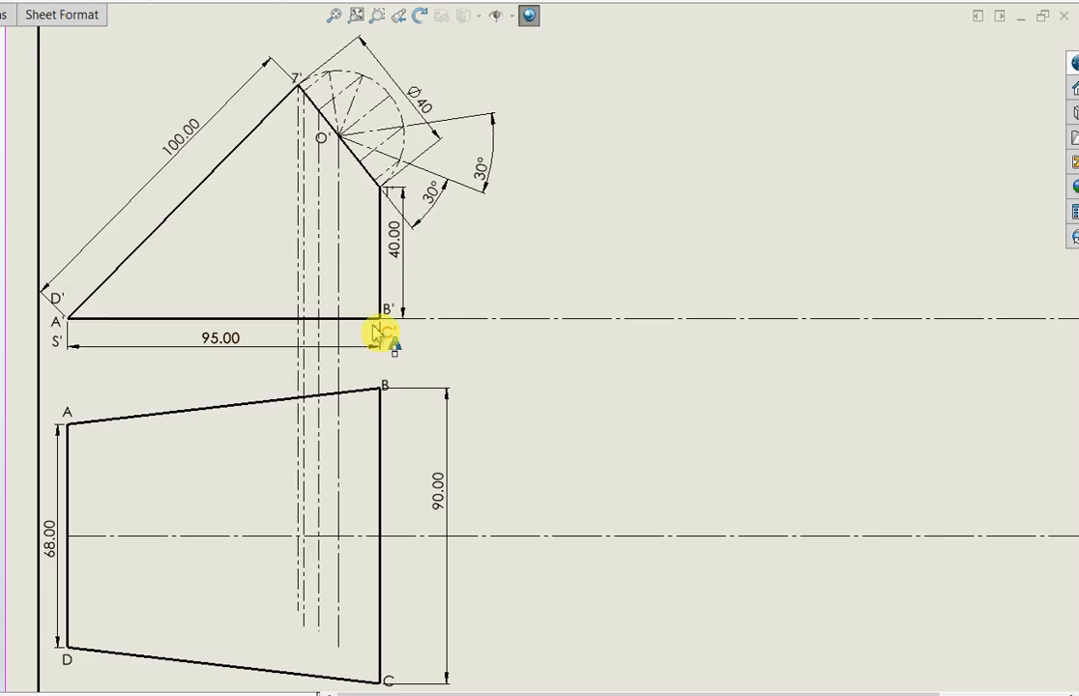
Draw vertical projector centerlines from the two division points between O' and 1' down into the top view
{"action": "left_click", "coordinate": [359, 166]}
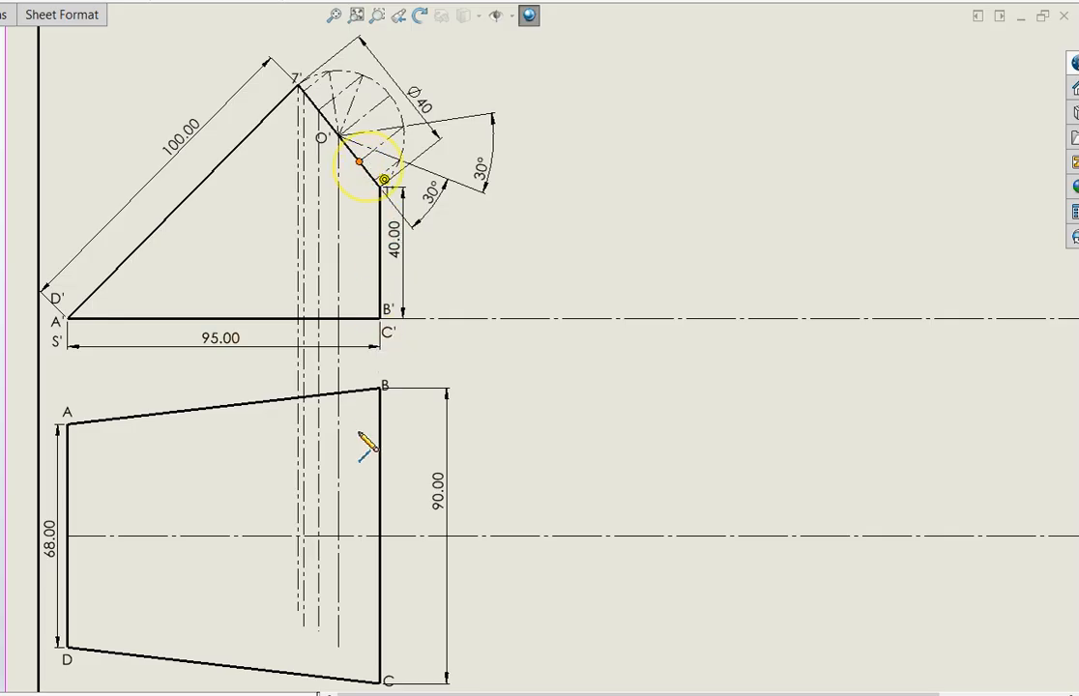
{"action": "left_click", "coordinate": [360, 633]}
{"action": "key", "text": "Escape"}
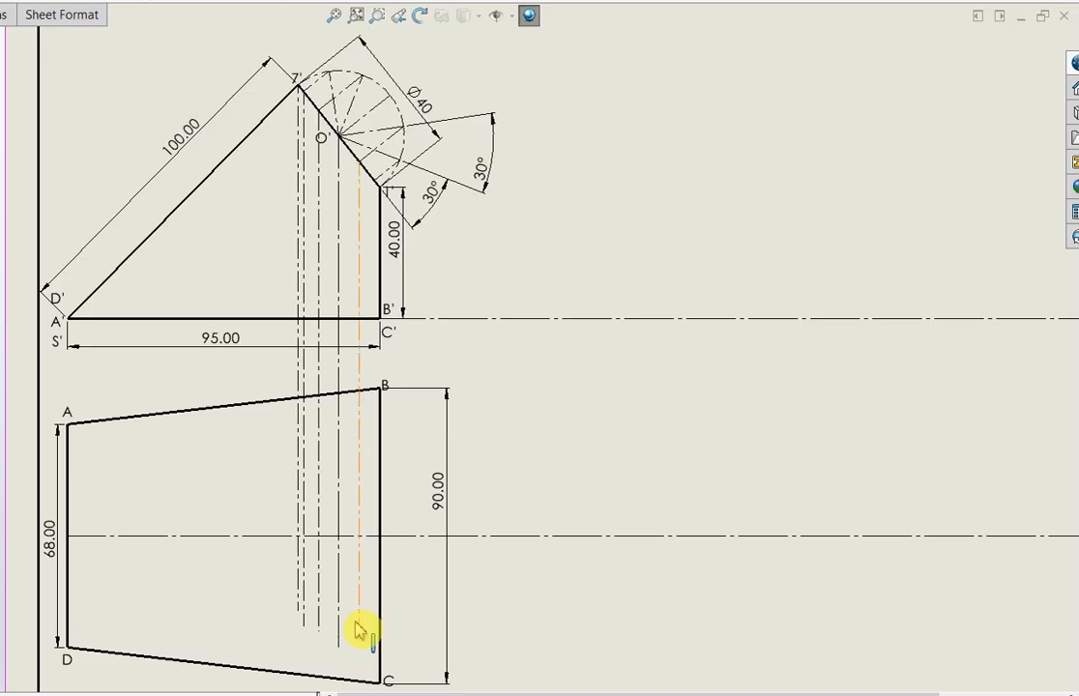
{"action": "left_click", "coordinate": [376, 183]}
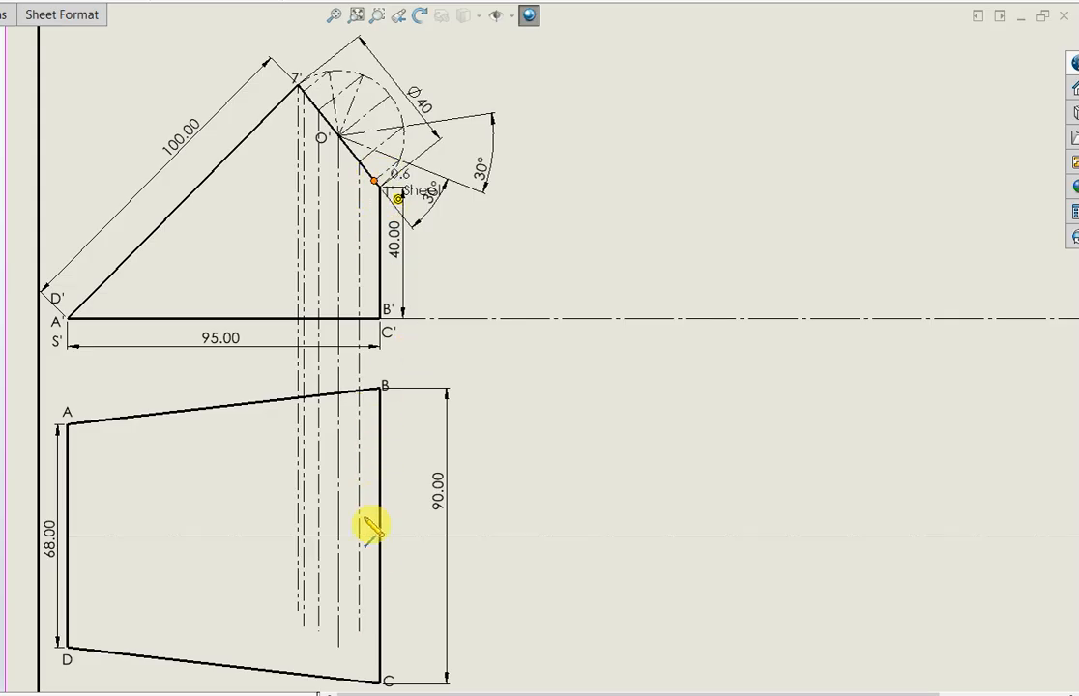
{"action": "left_click", "coordinate": [377, 630]}
{"action": "key", "text": "Escape"}
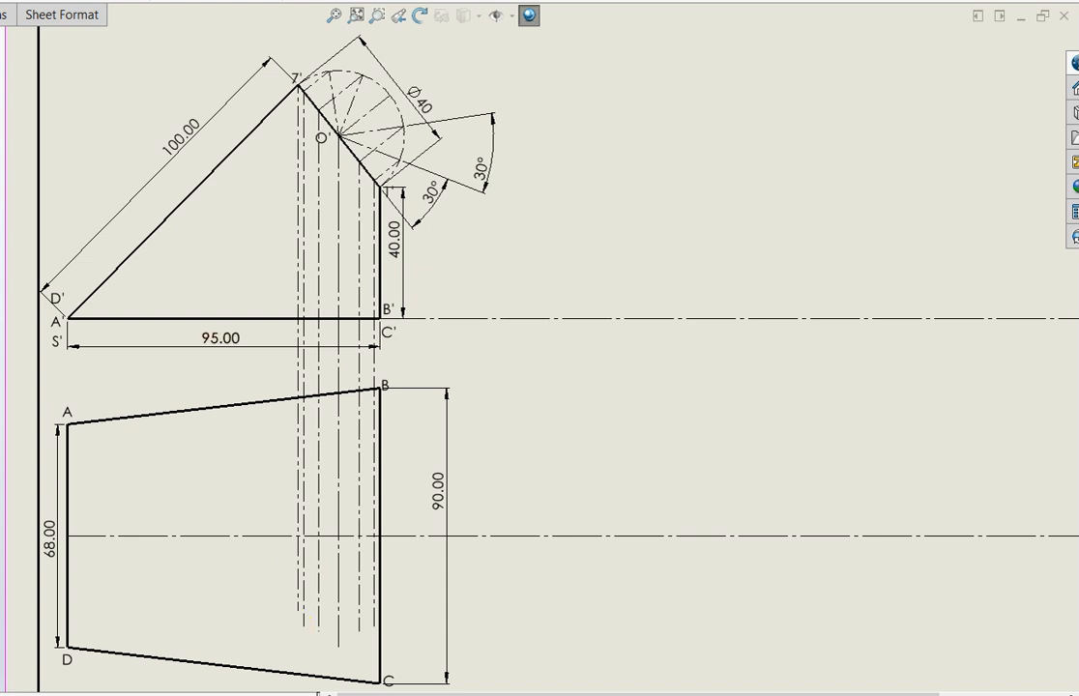
Trim the part of point 7's projector that extends below the top view's horizontal centerline
{"action": "left_click", "coordinate": [298, 593]}
{"action": "key", "text": "Escape"}
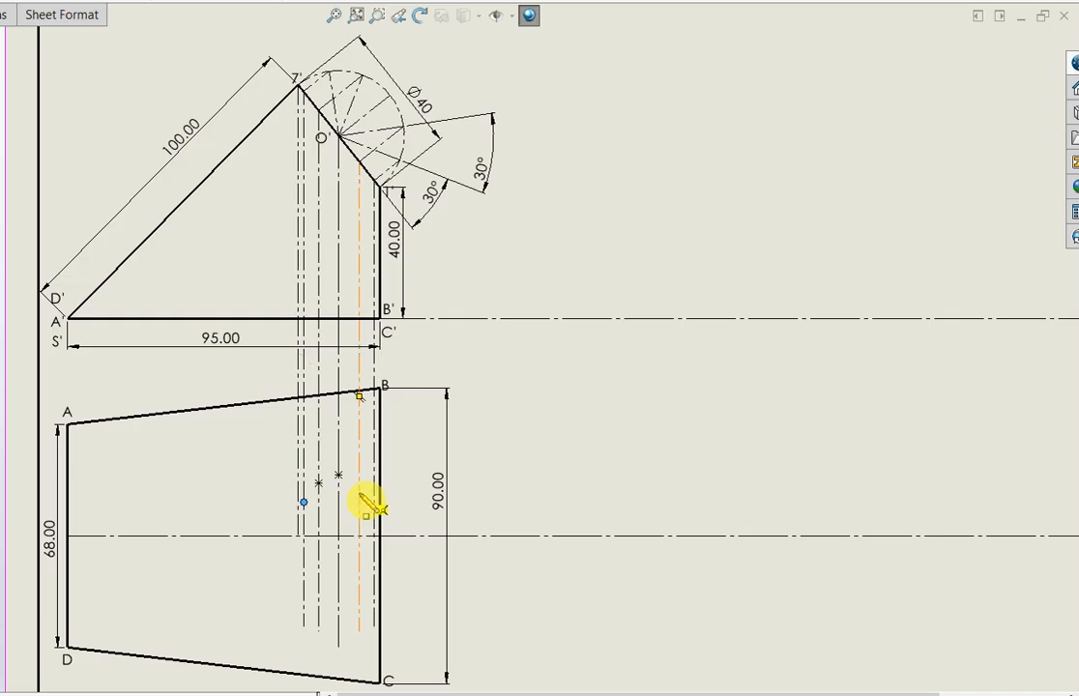
Place sketch points on the projector nearest edge BC and where the top view's horizontal centerline meets BC
{"action": "left_click", "coordinate": [374, 502]}
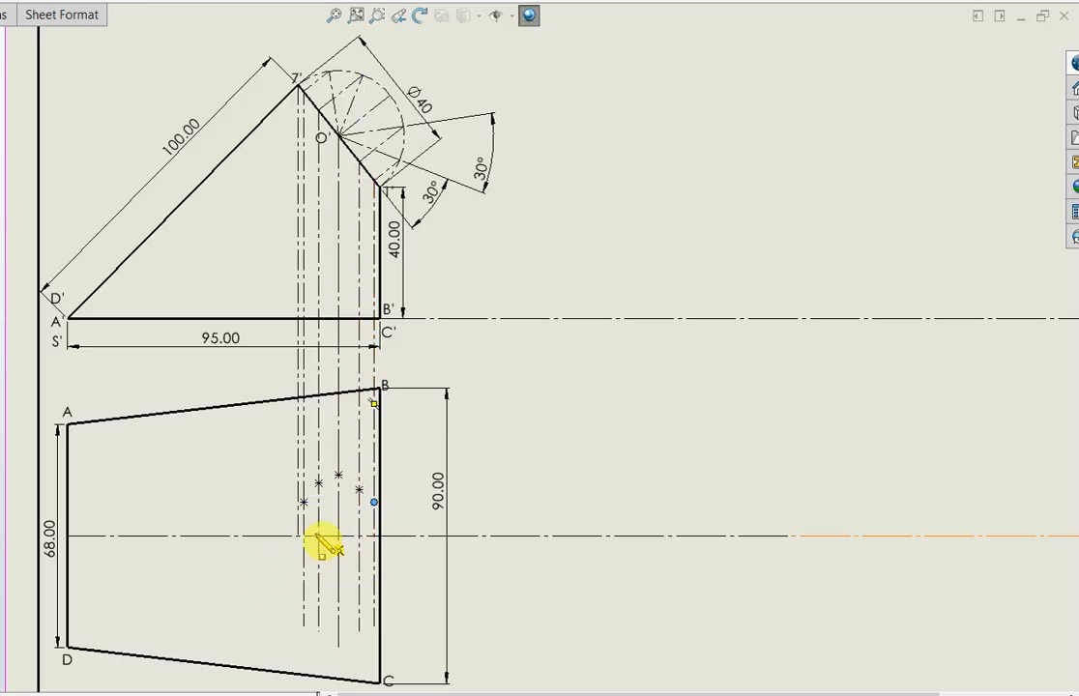
{"action": "left_click", "coordinate": [380, 535]}
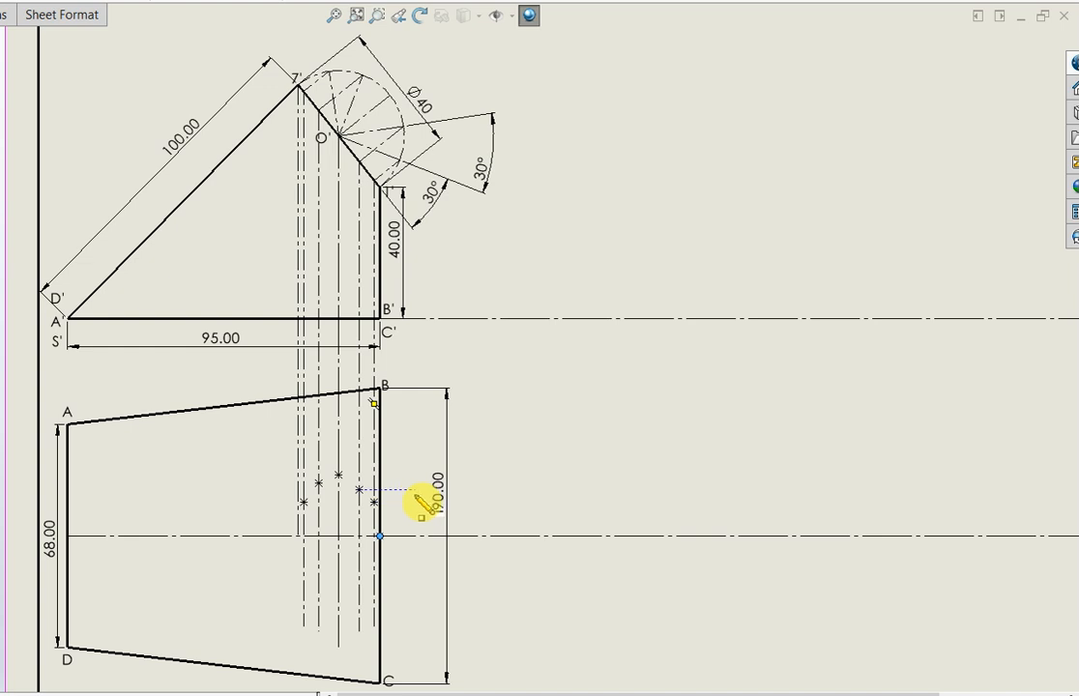
{"action": "key", "text": "Escape"}
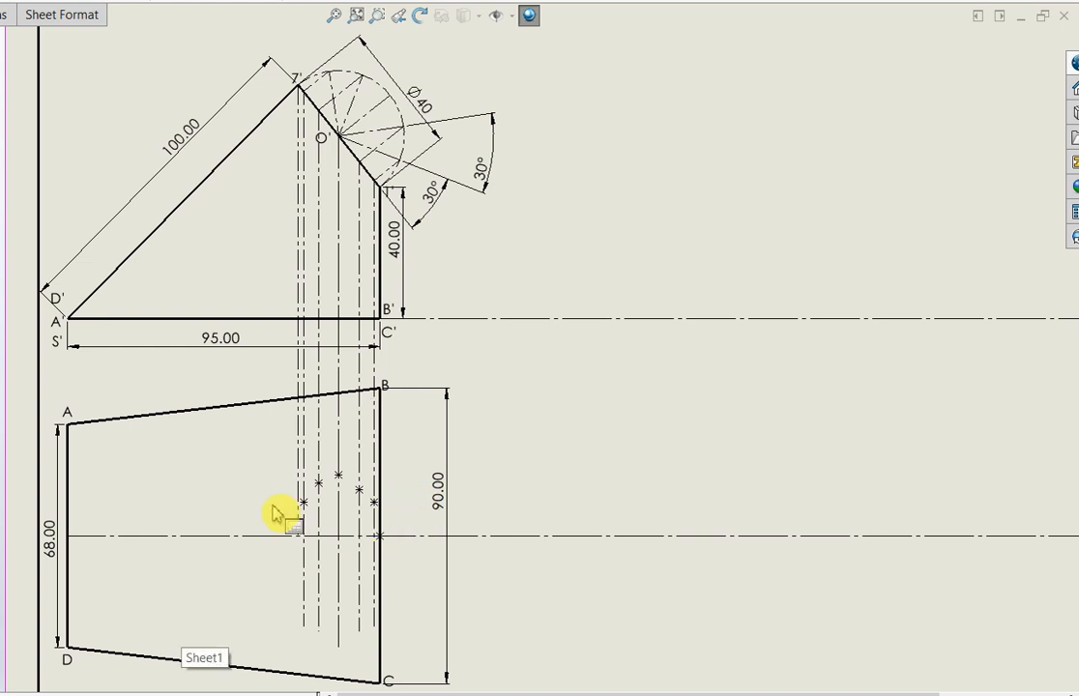
Dimension the point on the O' projector 20 mm above the top view's horizontal centerline
{"action": "left_click", "coordinate": [328, 513]}
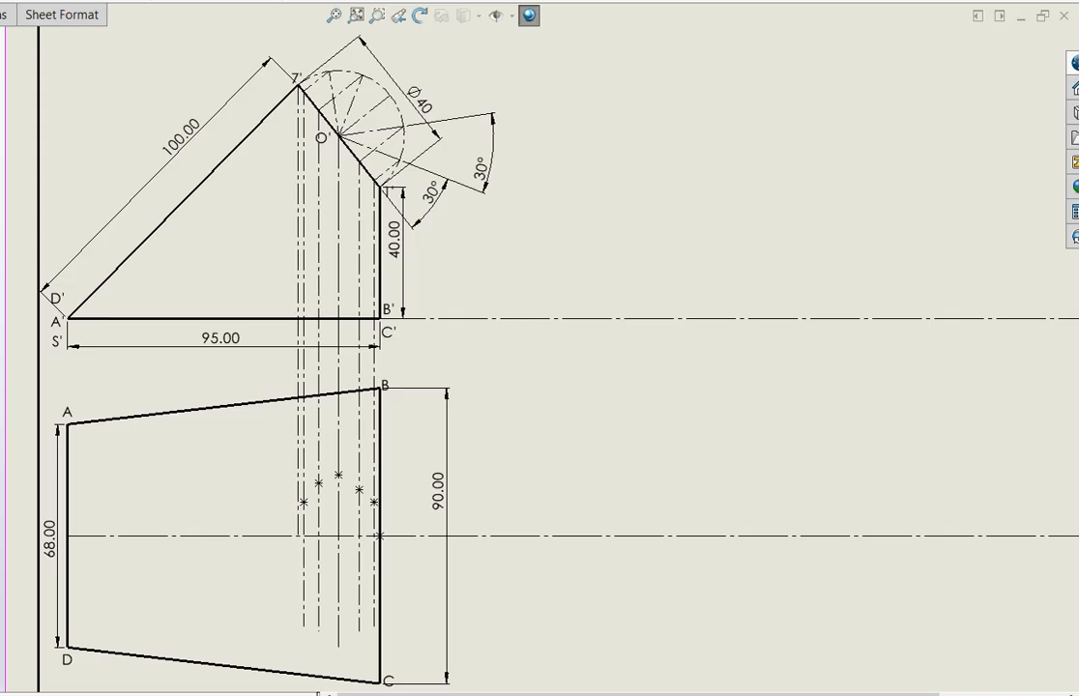
{"action": "left_click", "coordinate": [340, 478]}
{"action": "left_click", "coordinate": [347, 535]}
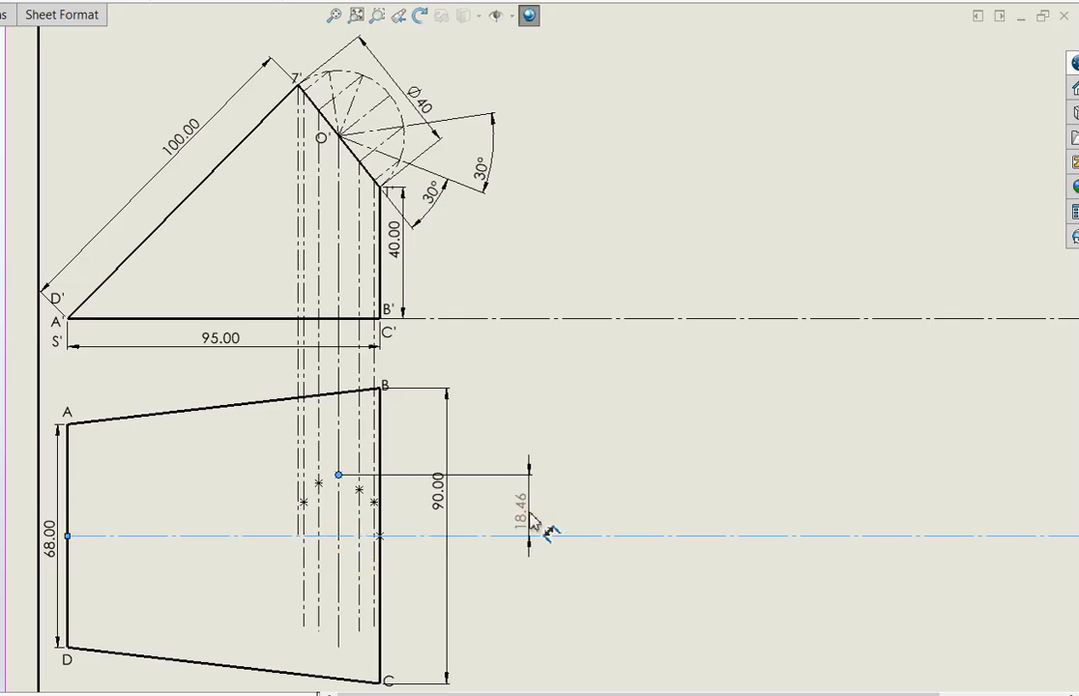
{"action": "left_click", "coordinate": [527, 512]}
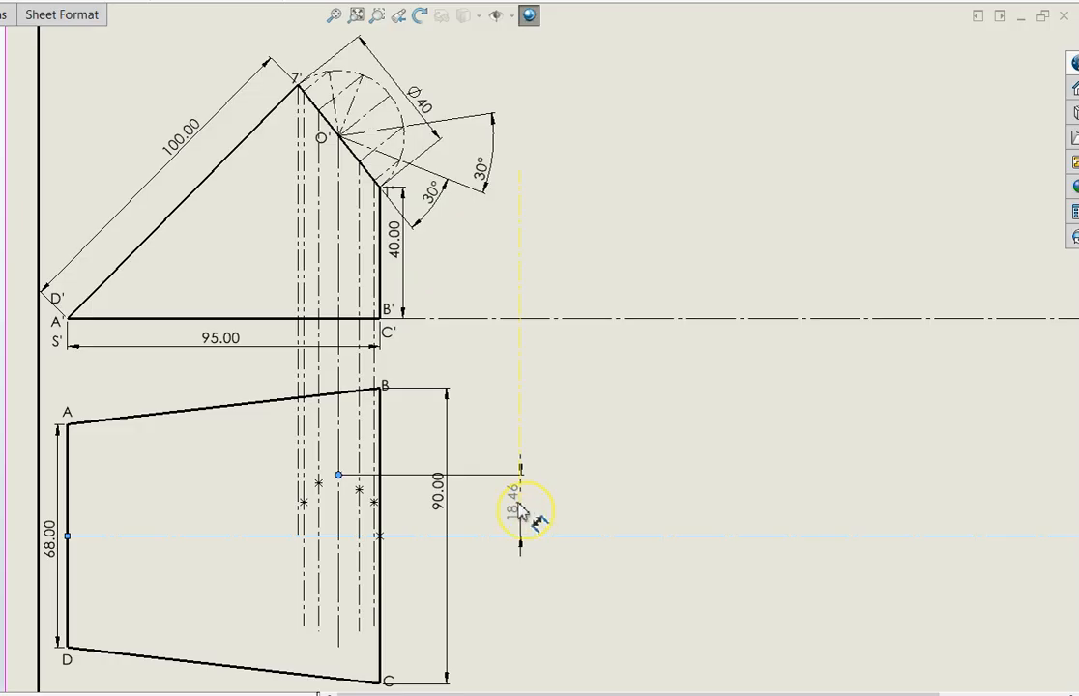
{"action": "left_click", "coordinate": [520, 510]}
{"action": "type", "text": "20"}
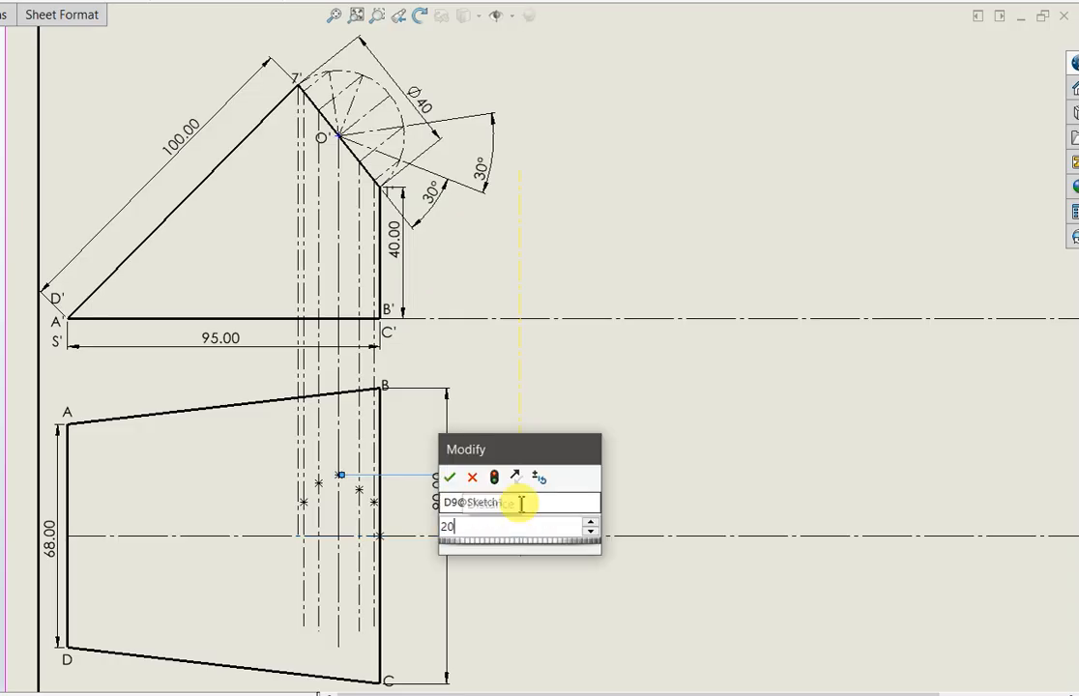
{"action": "key", "text": "Return"}
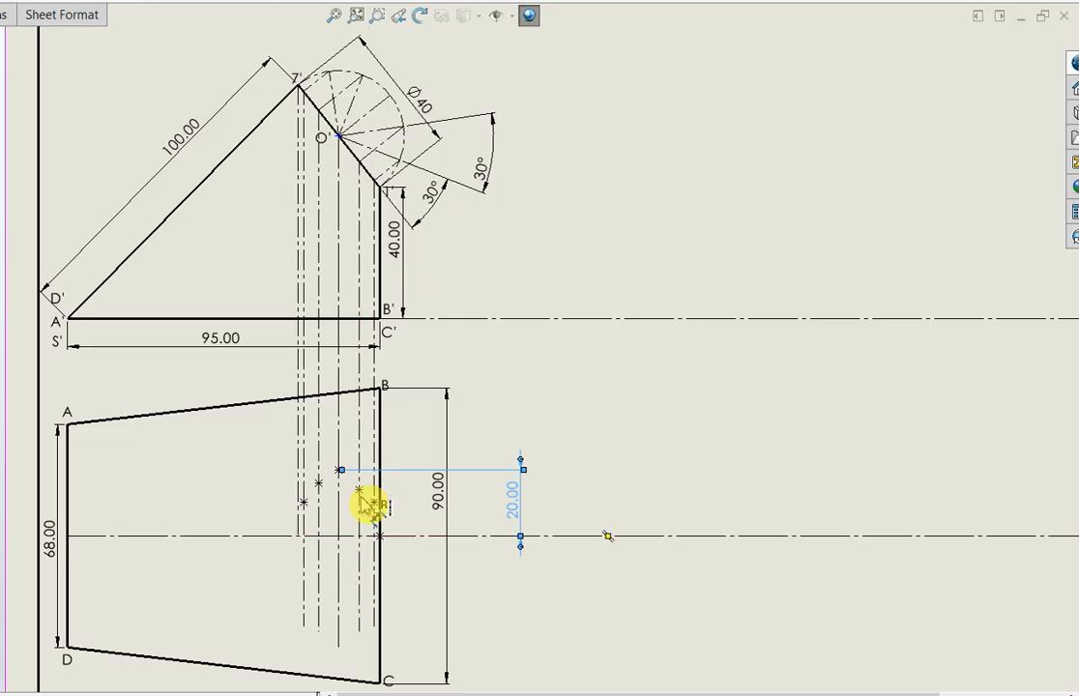
Check the lengths of the radial line next to the 30° angle and of its perpendicular to the inclined edge, without keeping any dimension
{"action": "left_click", "coordinate": [396, 131]}
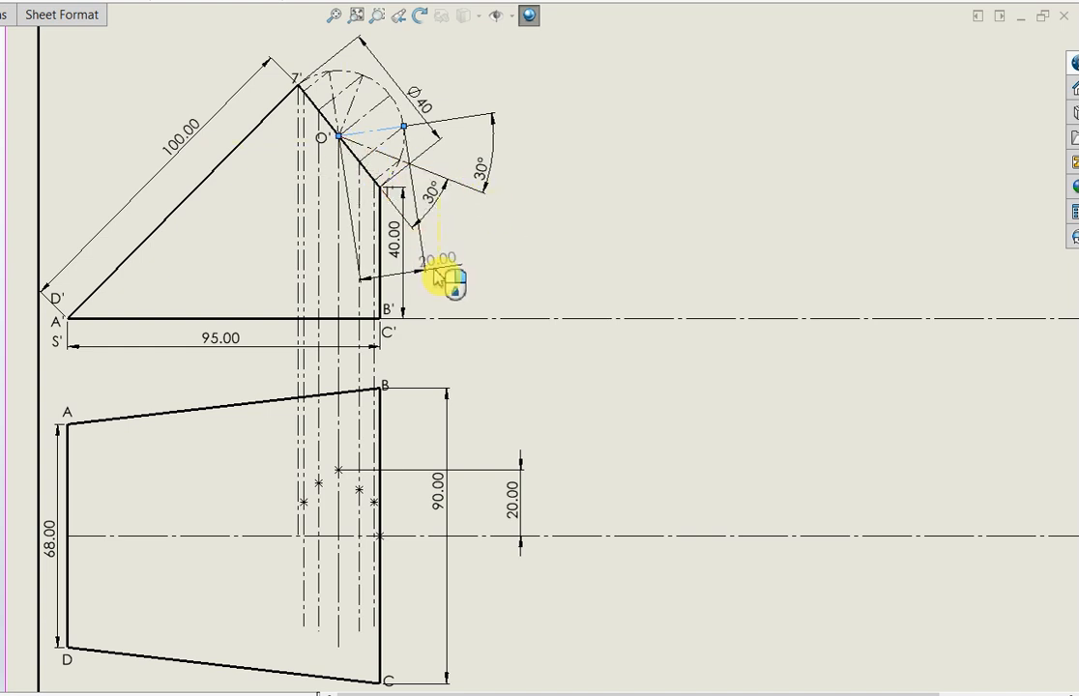
{"action": "key", "text": "Escape"}
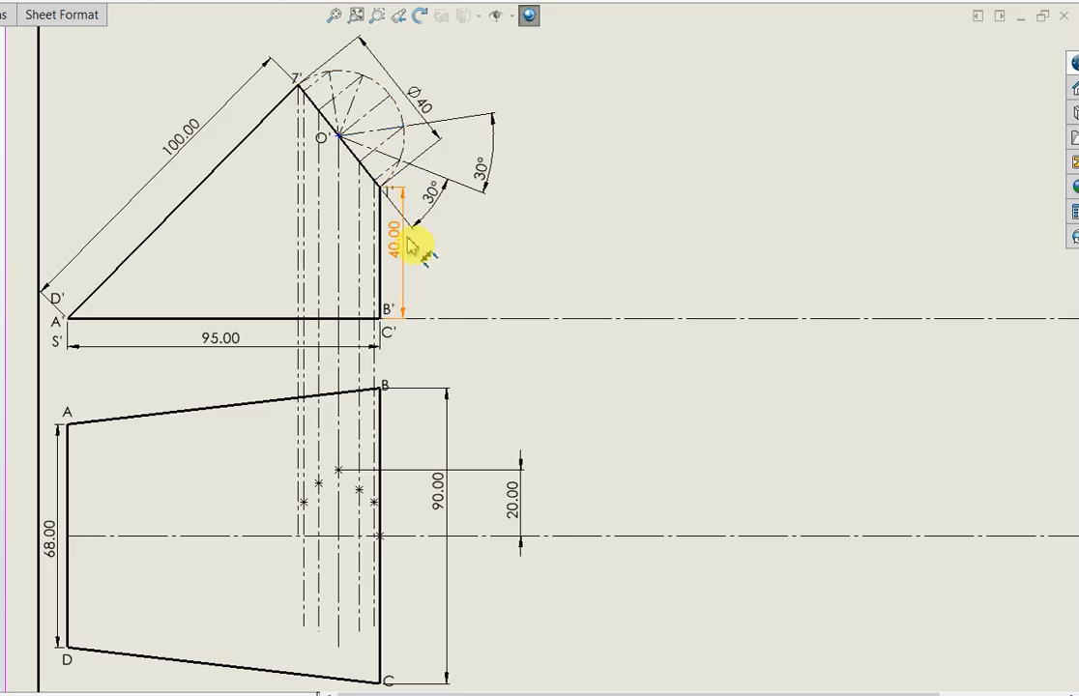
{"action": "left_click", "coordinate": [391, 143]}
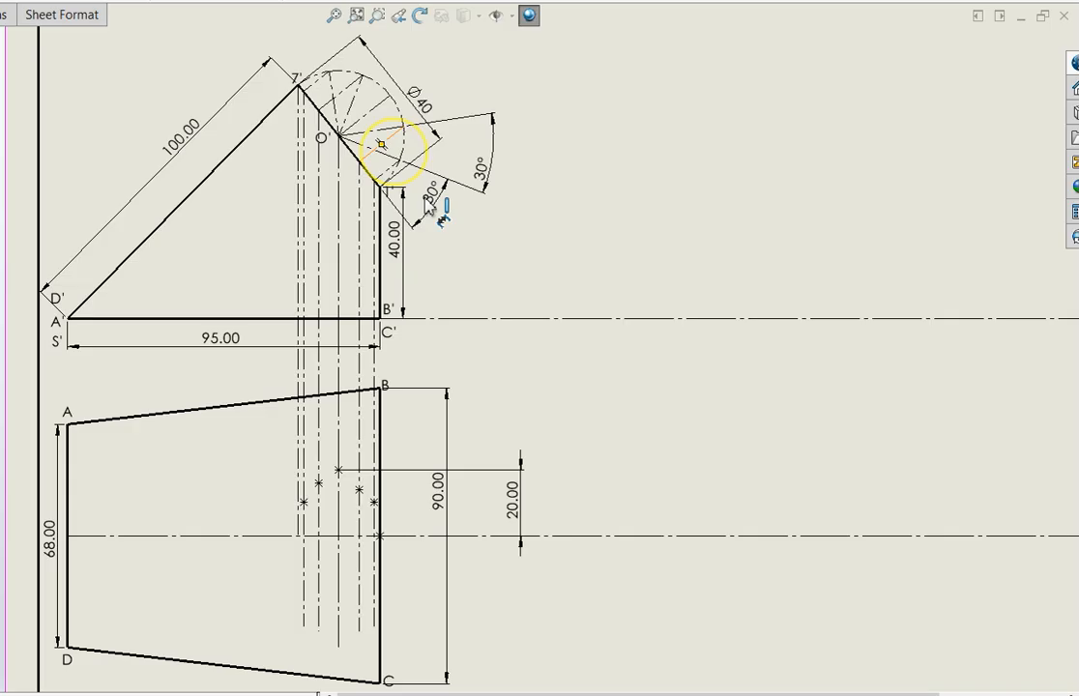
{"action": "left_click", "coordinate": [465, 249]}
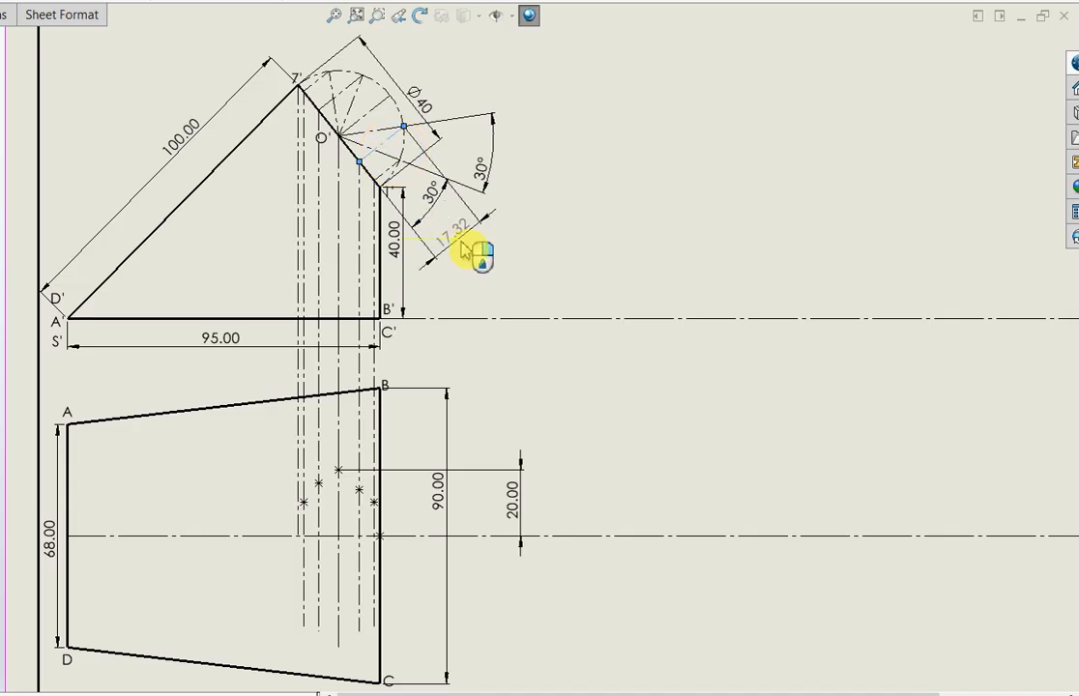
{"action": "left_click", "coordinate": [461, 250]}
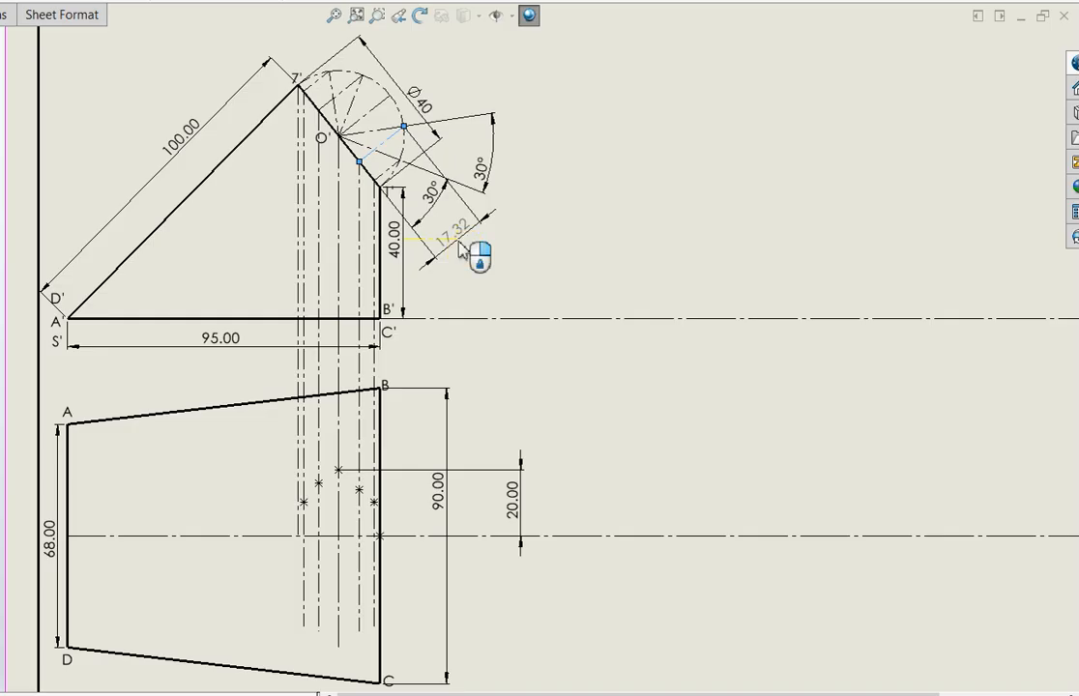
{"action": "key", "text": "Escape"}
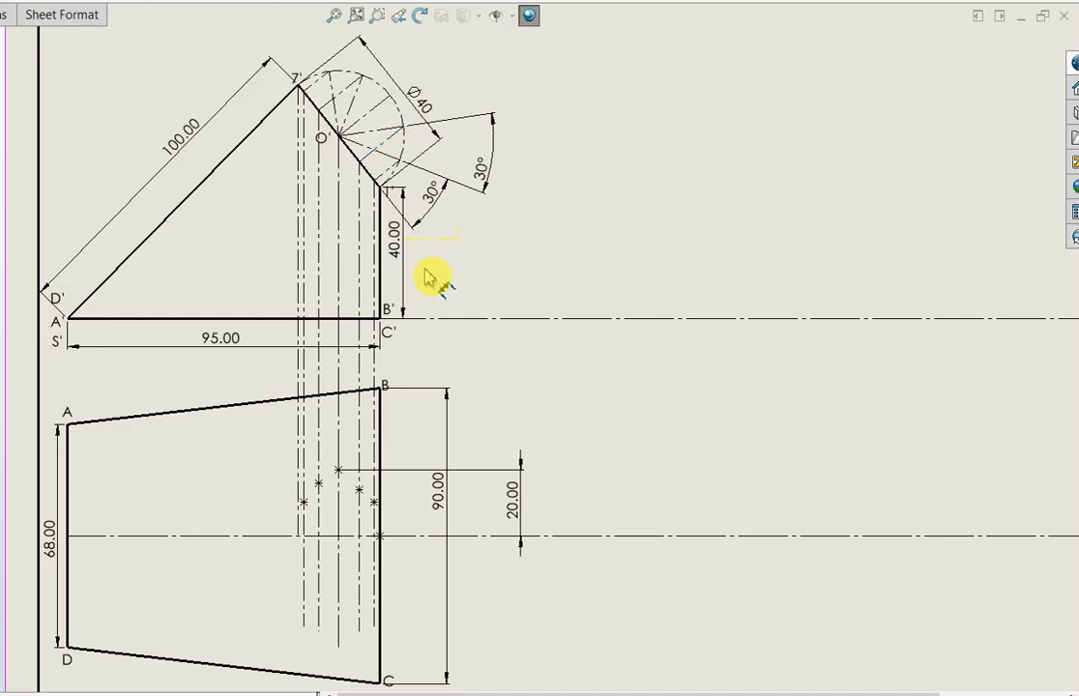
Dimension the point on the projector immediately on the 7' side of O' 17.32 mm above the top view's horizontal centerline
{"action": "left_click", "coordinate": [319, 483]}
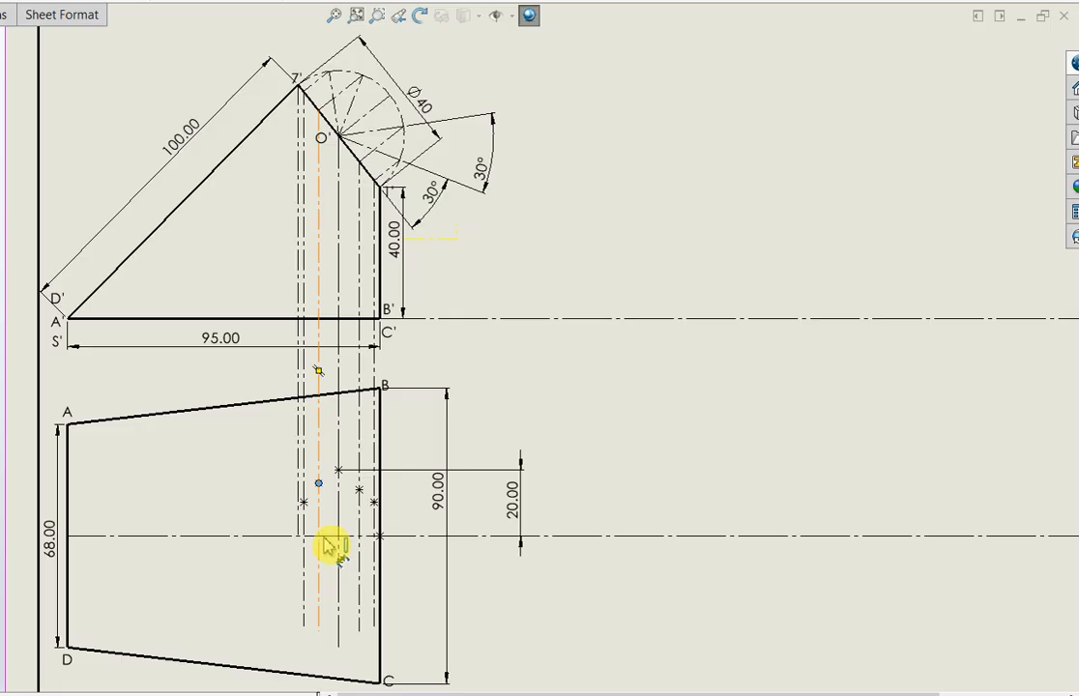
{"action": "left_click", "coordinate": [419, 537]}
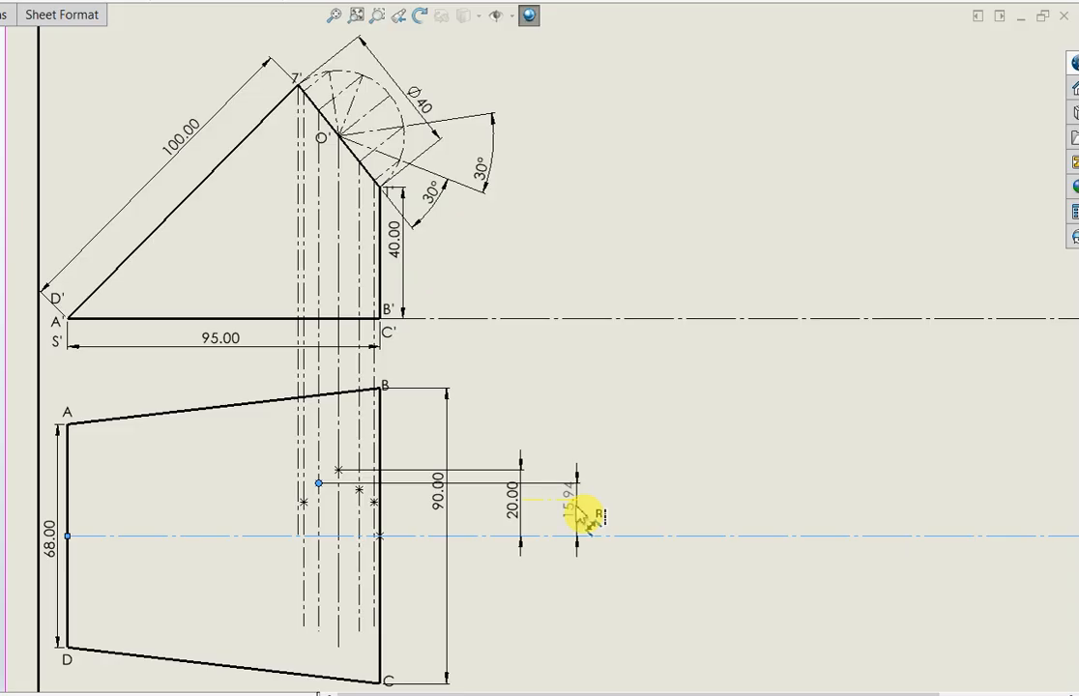
{"action": "left_click", "coordinate": [585, 520]}
{"action": "type", "text": "17.32"}
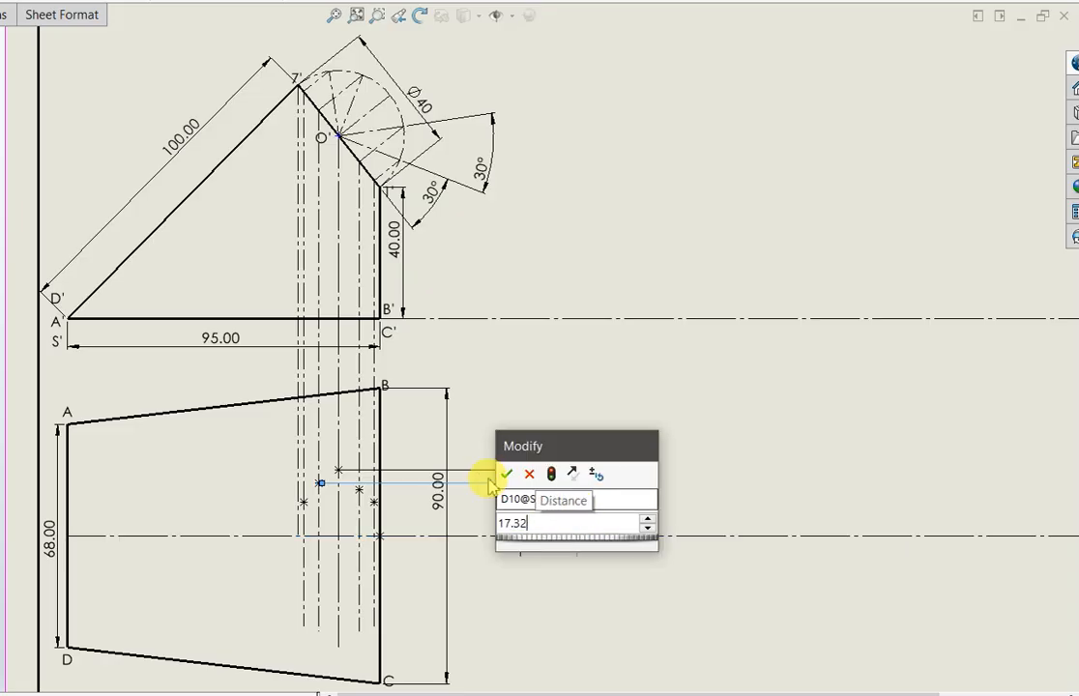
{"action": "left_click", "coordinate": [508, 476]}
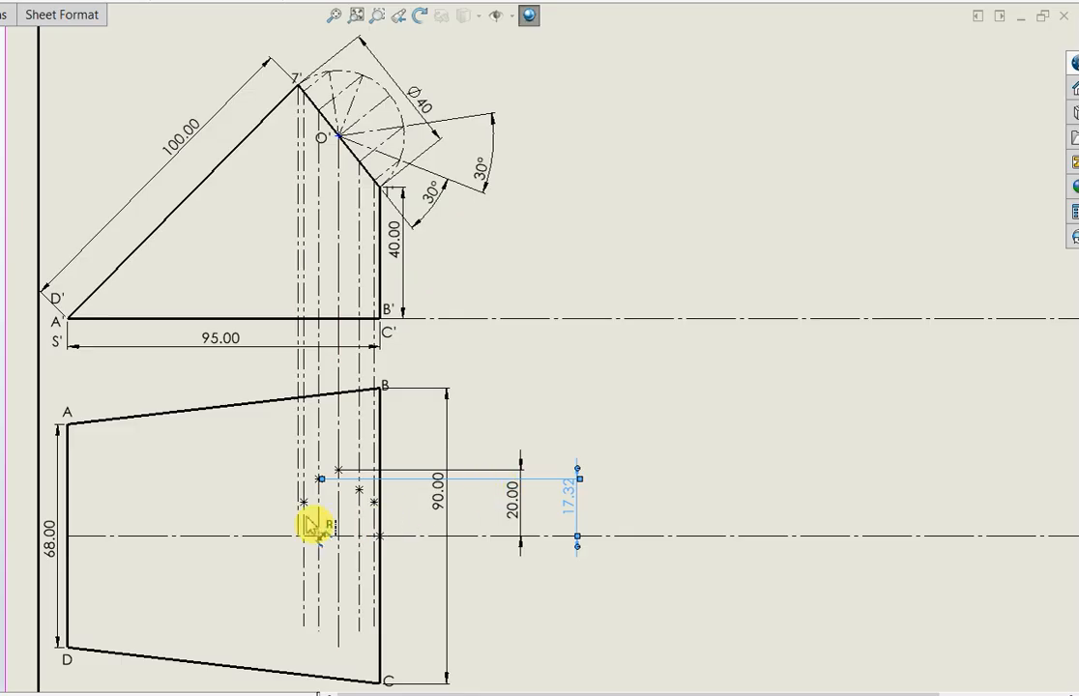
Check the length of the perpendicular nearest 1' and dimension the point on the projector beside 7' 10 mm above the horizontal centerline
{"action": "left_click", "coordinate": [386, 175]}
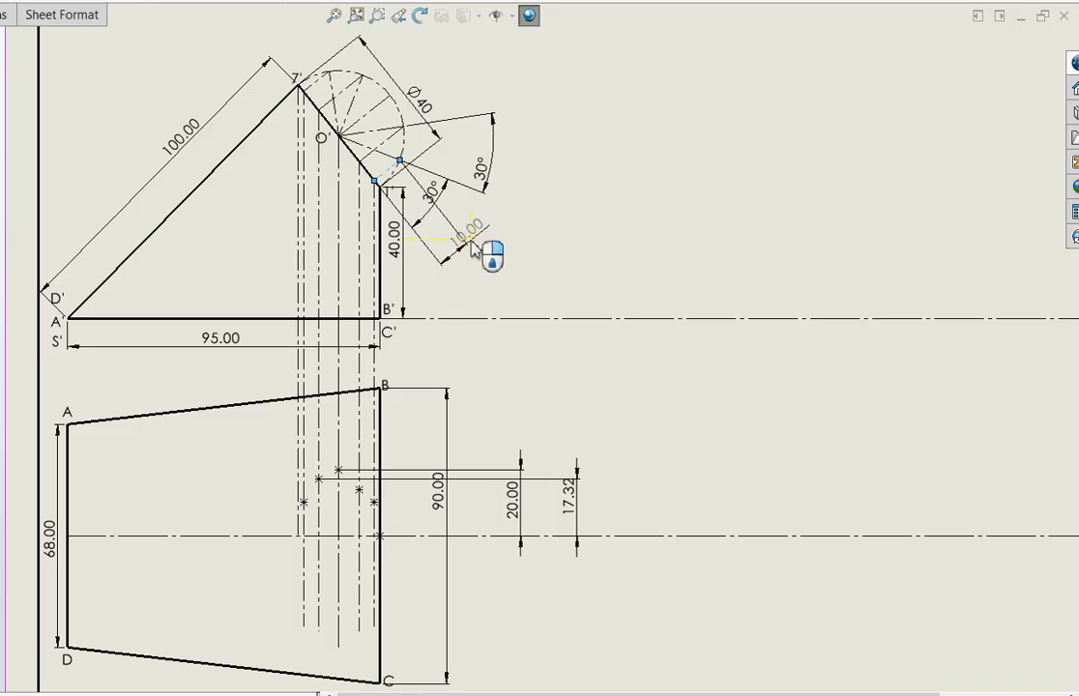
{"action": "key", "text": "Escape"}
{"action": "left_click", "coordinate": [302, 503]}
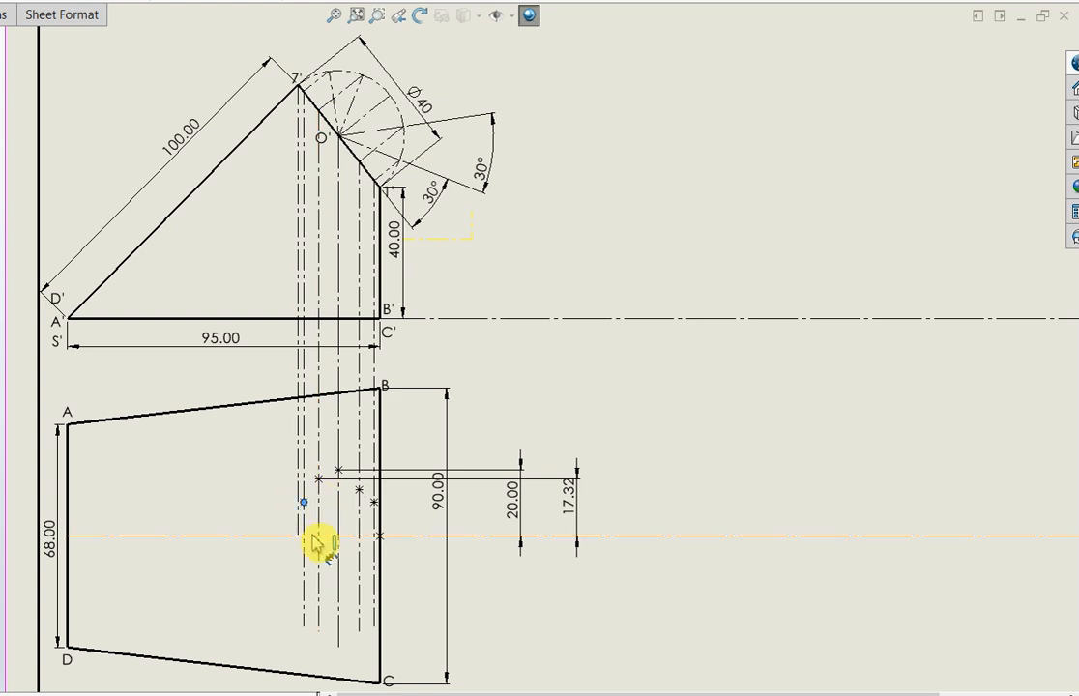
{"action": "left_click", "coordinate": [462, 537]}
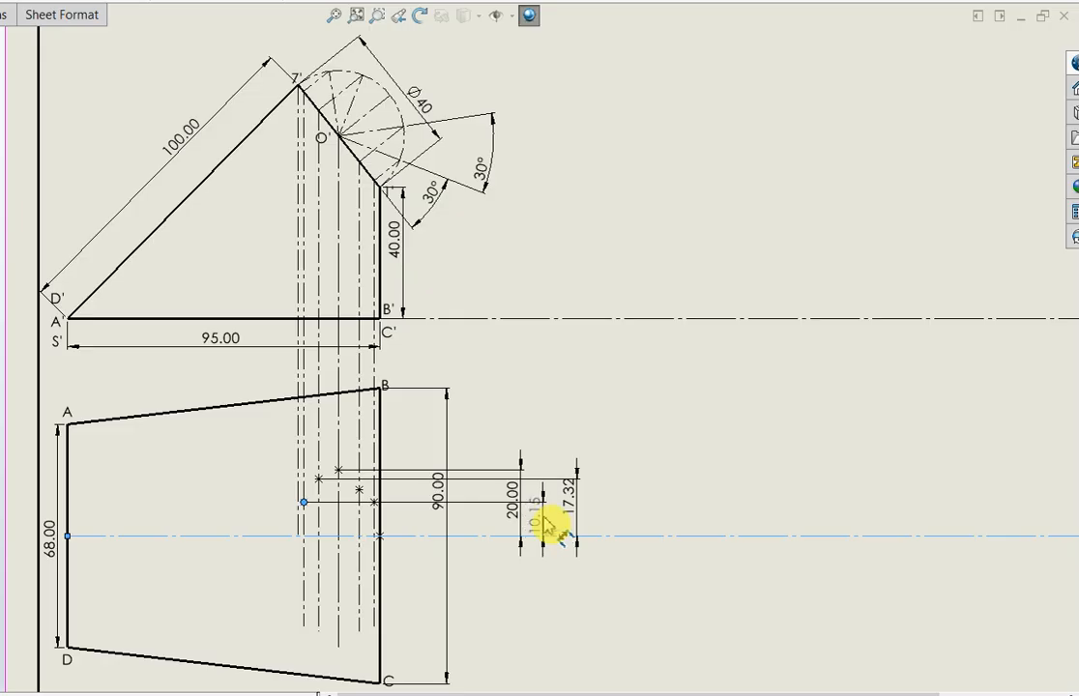
{"action": "left_click", "coordinate": [547, 522]}
{"action": "type", "text": "10"}
{"action": "key", "text": "Return"}
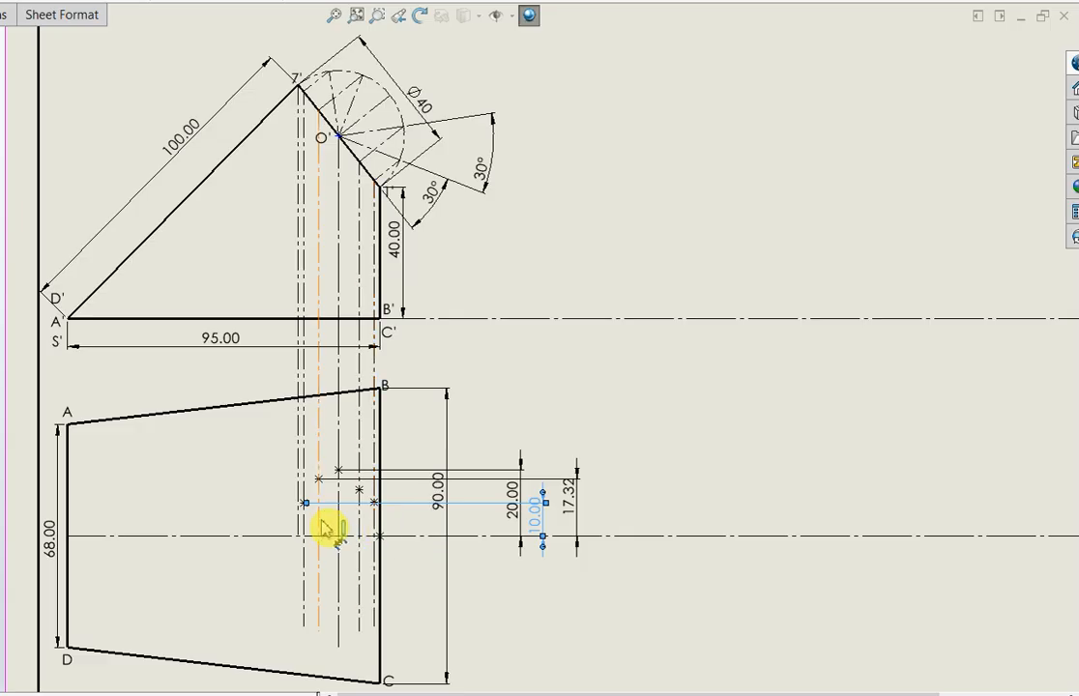
Make the two outer projector points horizontal with each other, and do the same for the two points flanking the O' projector
{"action": "left_click", "coordinate": [379, 512]}
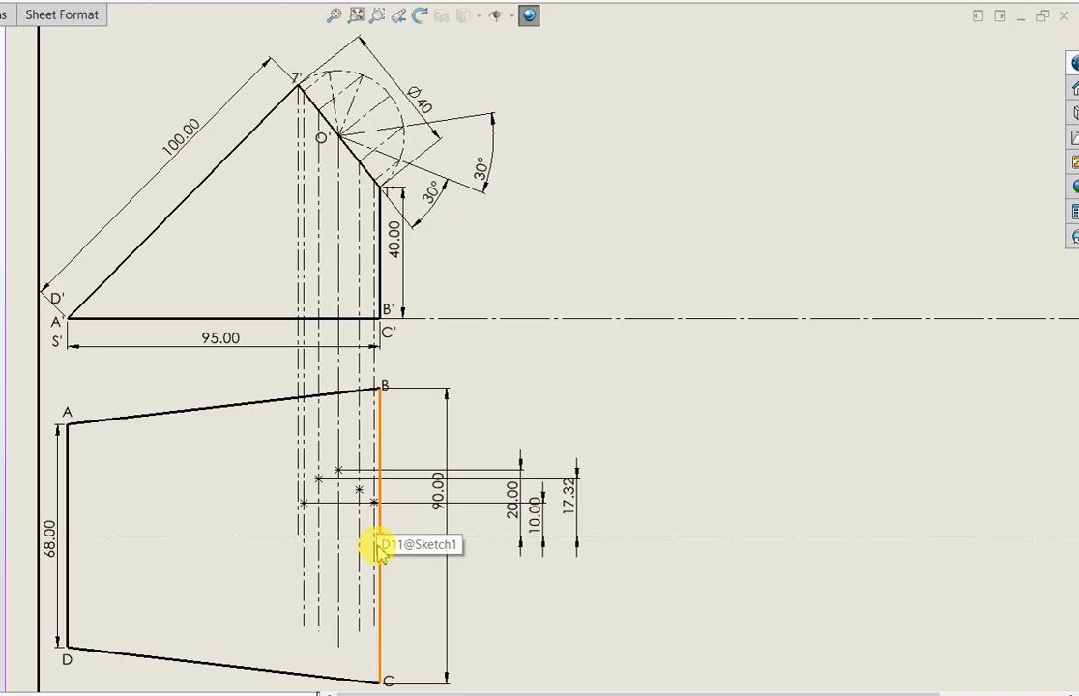
{"action": "left_click", "coordinate": [375, 504]}
{"action": "left_click", "coordinate": [305, 504], "text": "ctrl"}
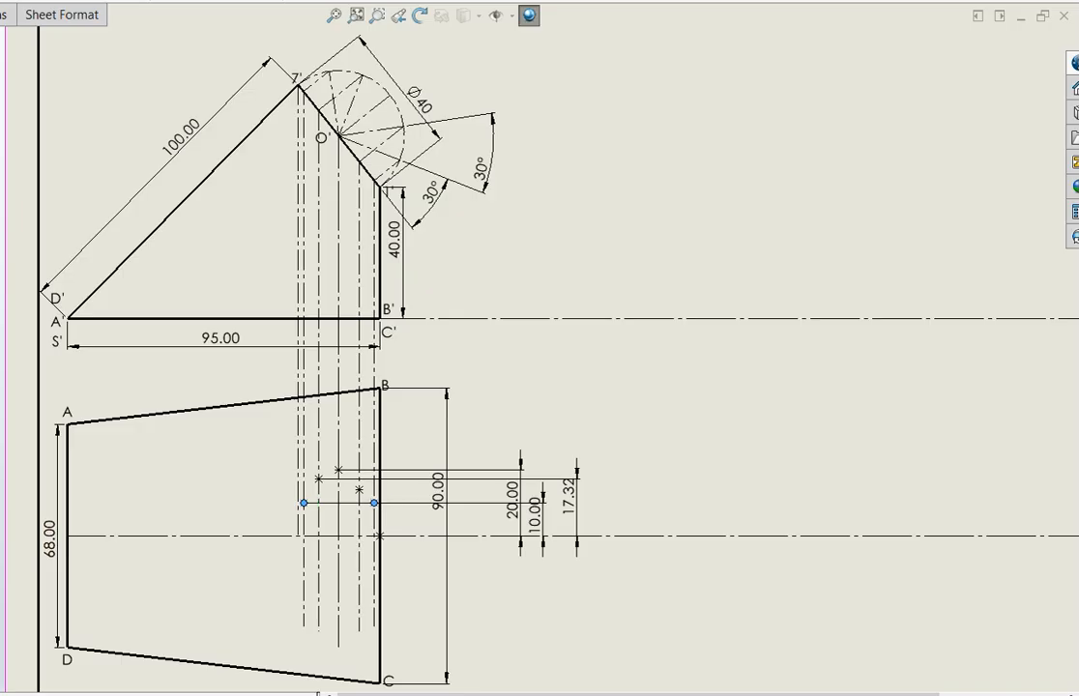
{"action": "left_click", "coordinate": [359, 490]}
{"action": "left_click", "coordinate": [318, 481], "text": "ctrl"}
Mirror the five projected points above the top view's horizontal centerline about that centerline
{"action": "left_click", "coordinate": [74, 32]}
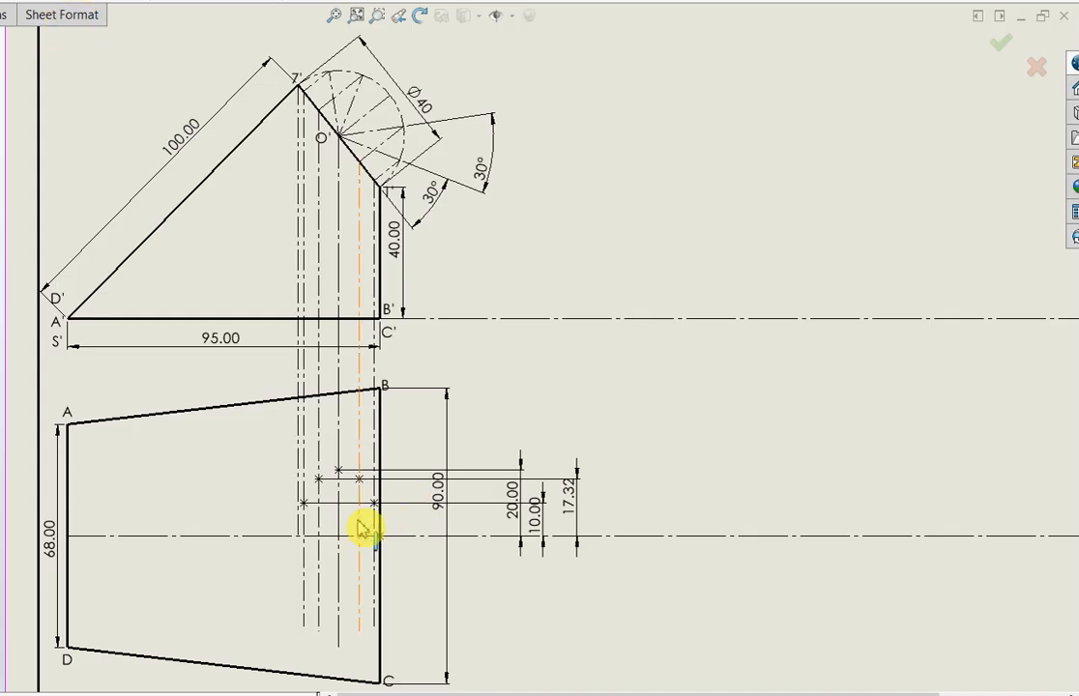
{"action": "left_click", "coordinate": [375, 503]}
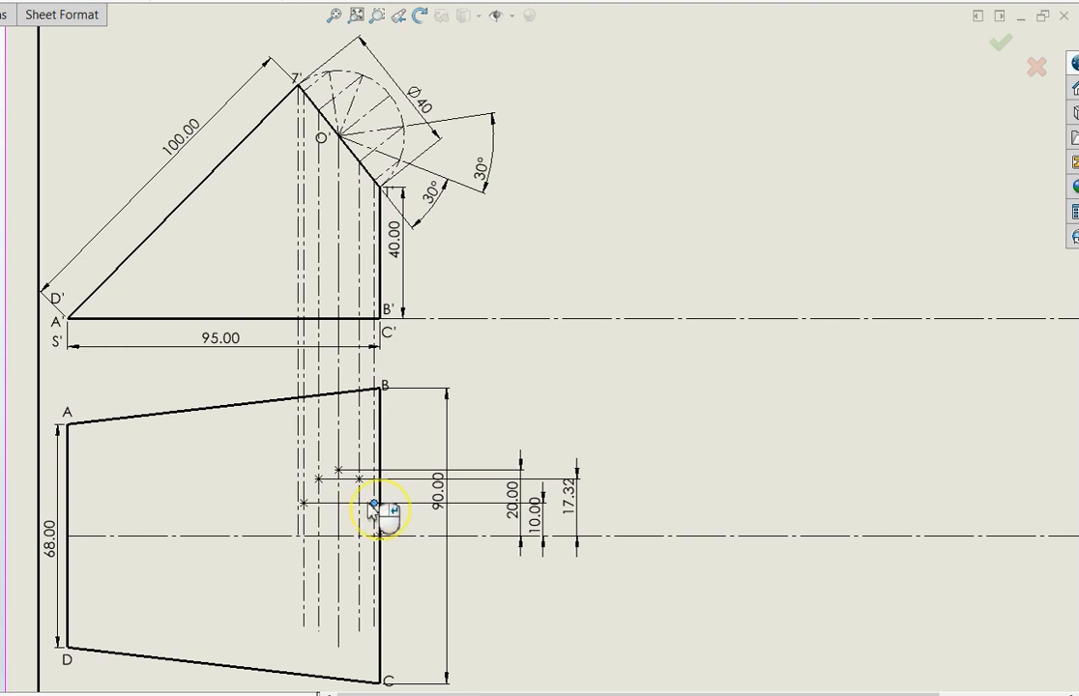
{"action": "left_click", "coordinate": [304, 503]}
{"action": "left_click", "coordinate": [320, 480]}
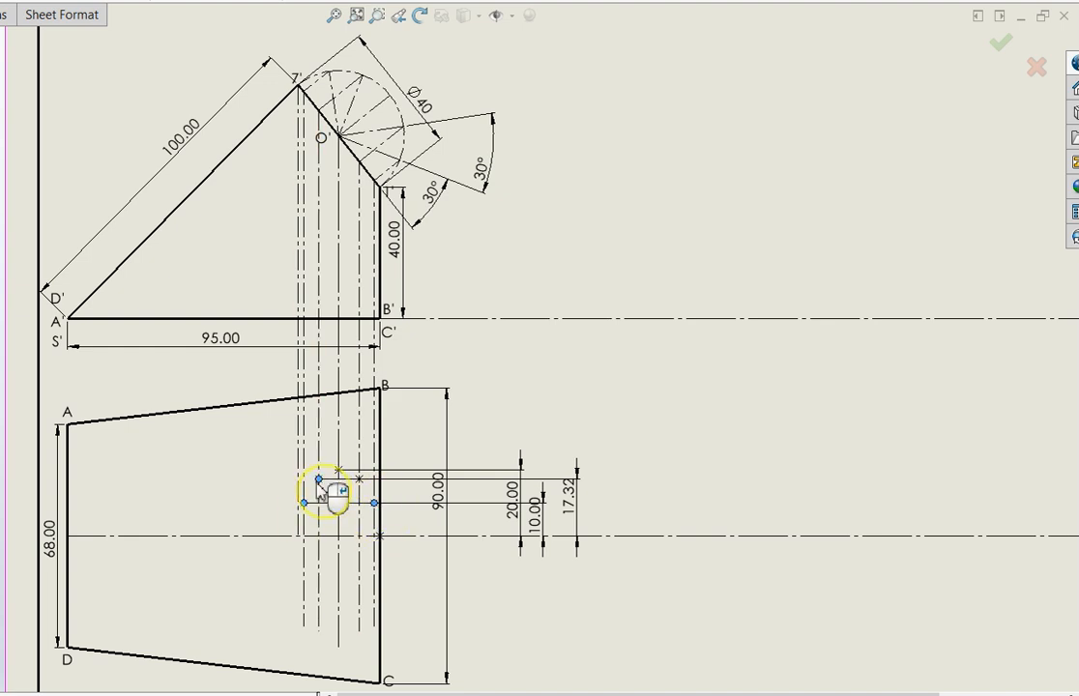
{"action": "left_click", "coordinate": [359, 479]}
{"action": "left_click", "coordinate": [338, 470]}
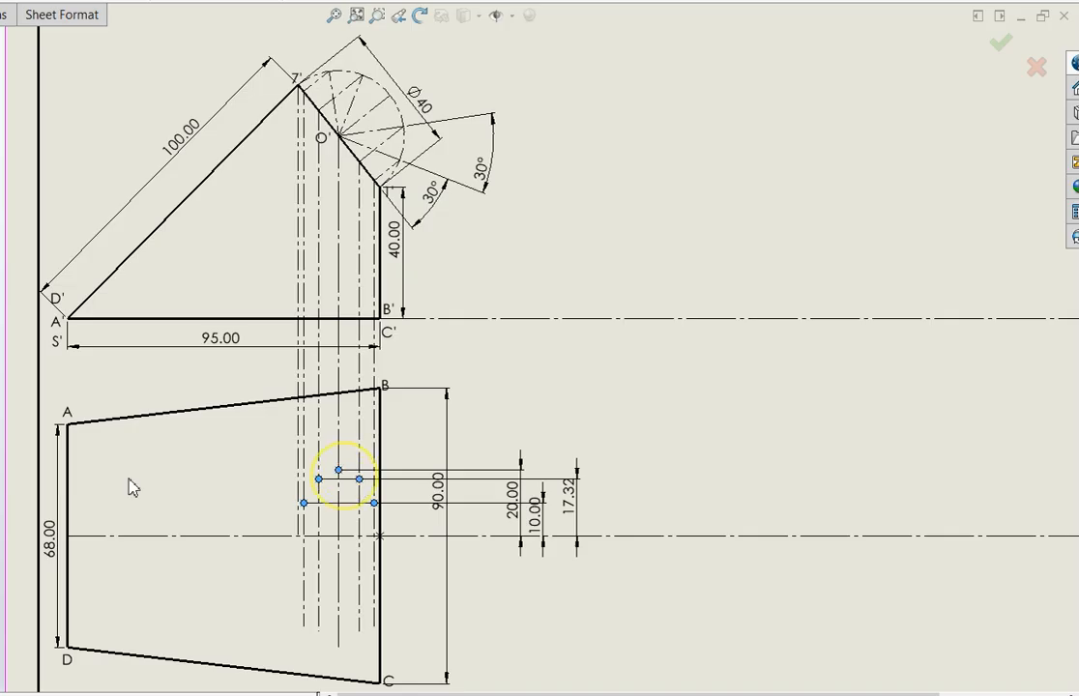
{"action": "left_click", "coordinate": [220, 537]}
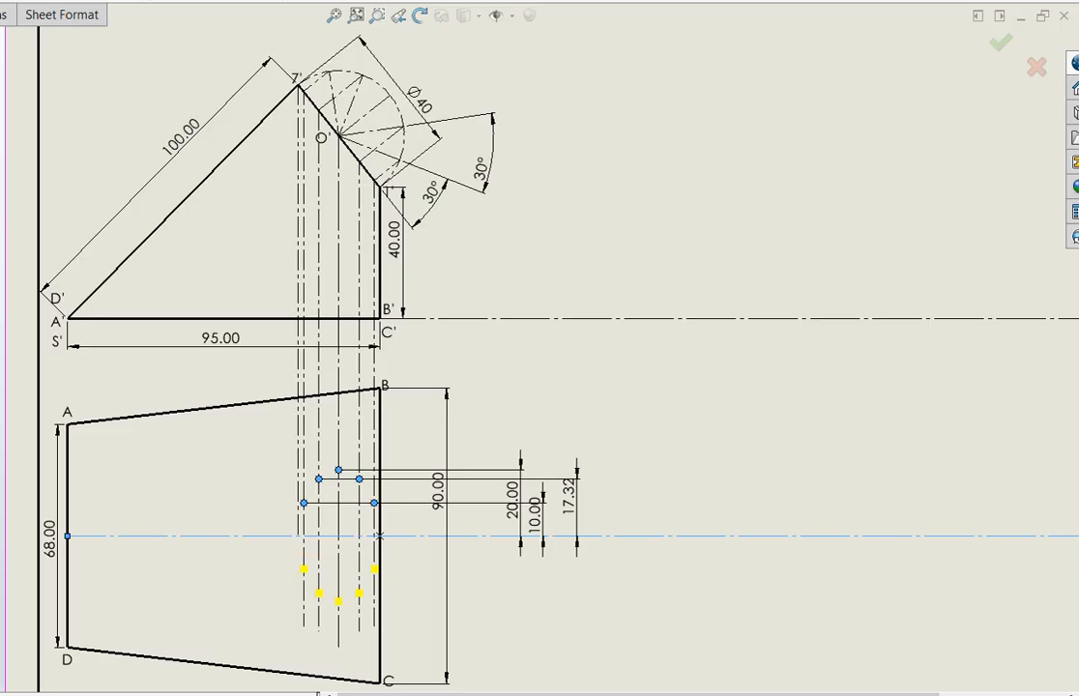
{"action": "left_click", "coordinate": [5, 434]}
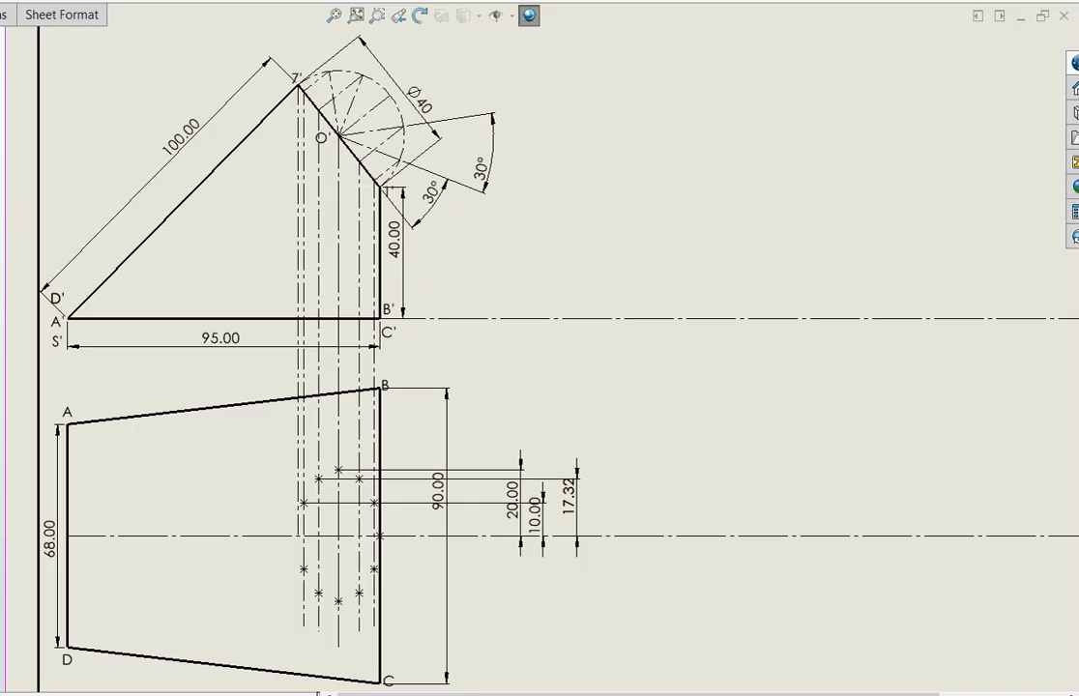
Change the document layer to Layer0
{"action": "right_click", "coordinate": [724, 390]}
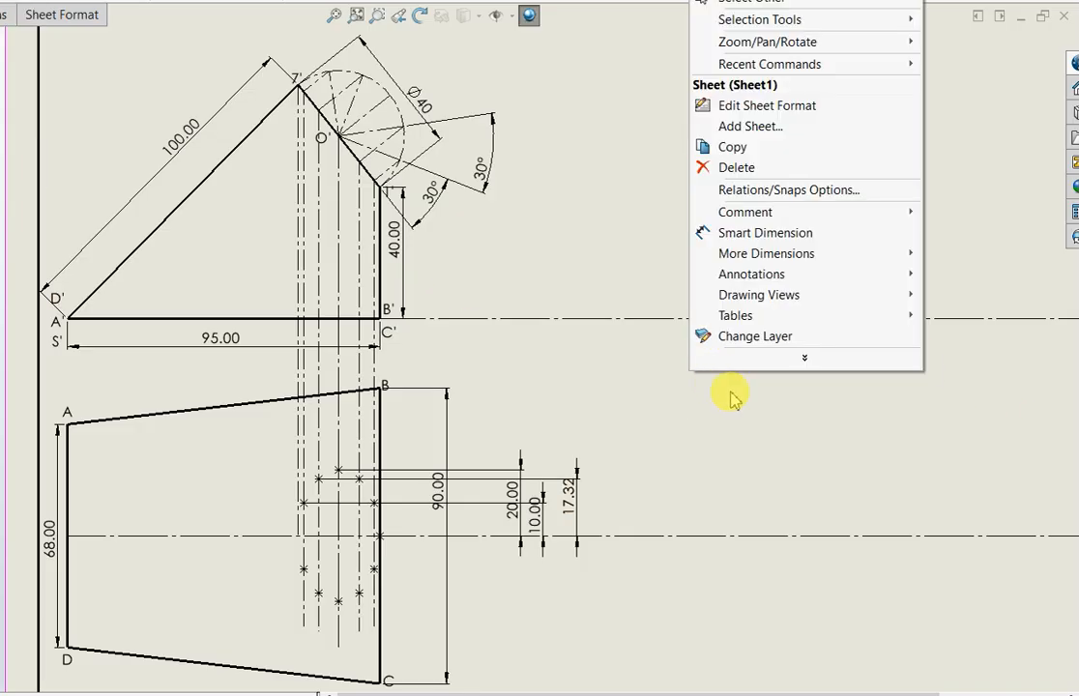
{"action": "left_click", "coordinate": [791, 339]}
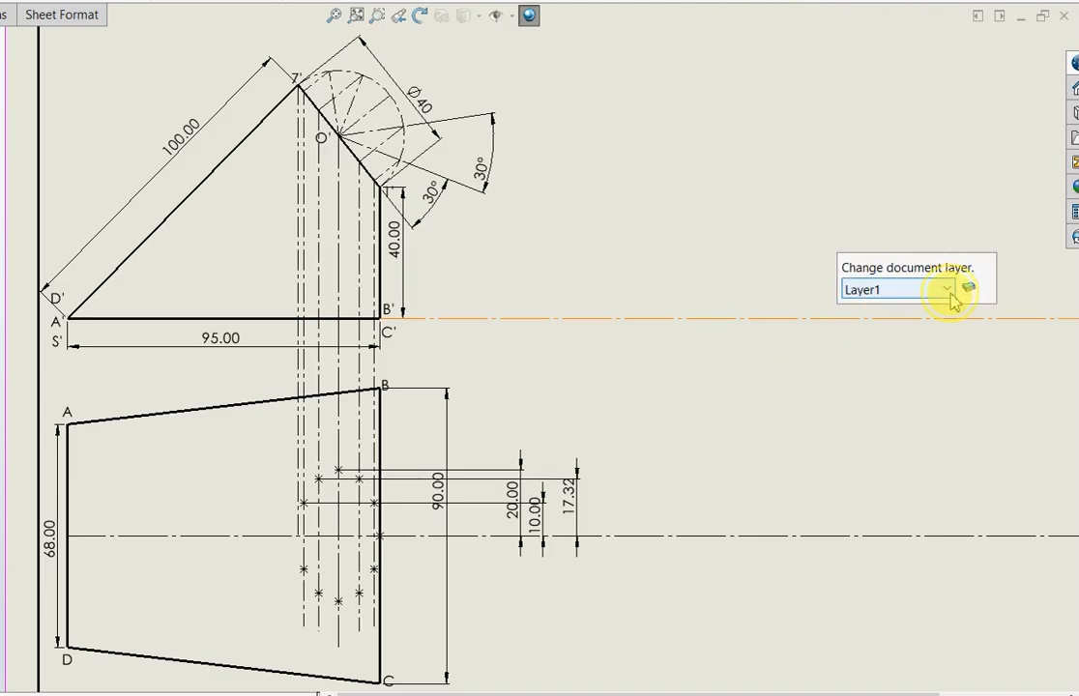
{"action": "left_click", "coordinate": [949, 290]}
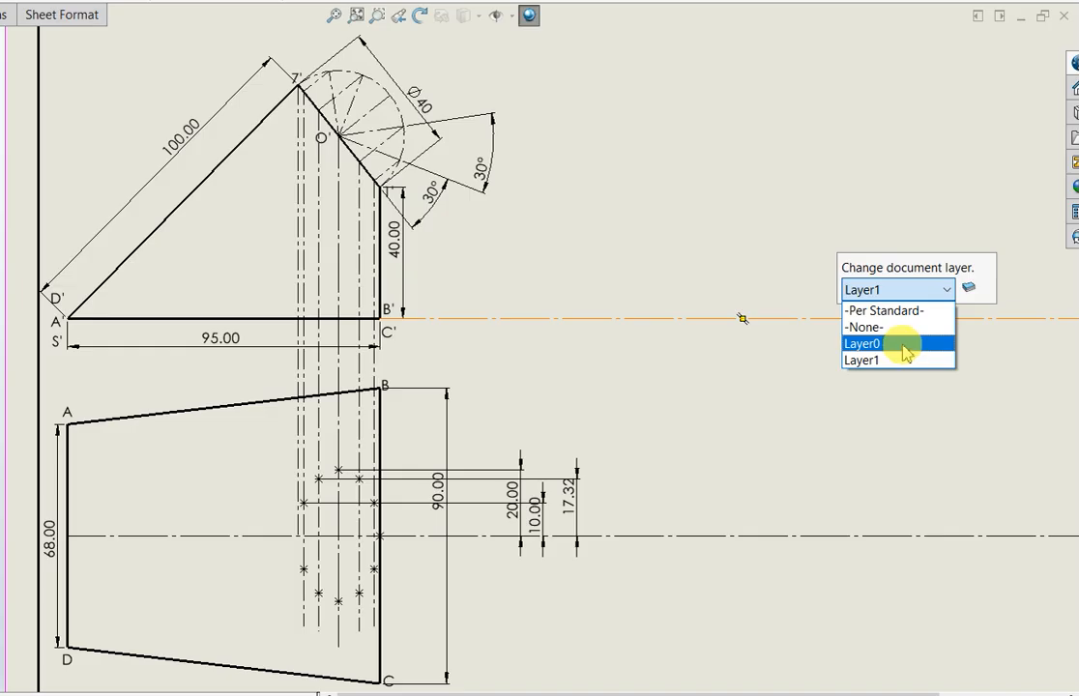
{"action": "left_click", "coordinate": [904, 345]}
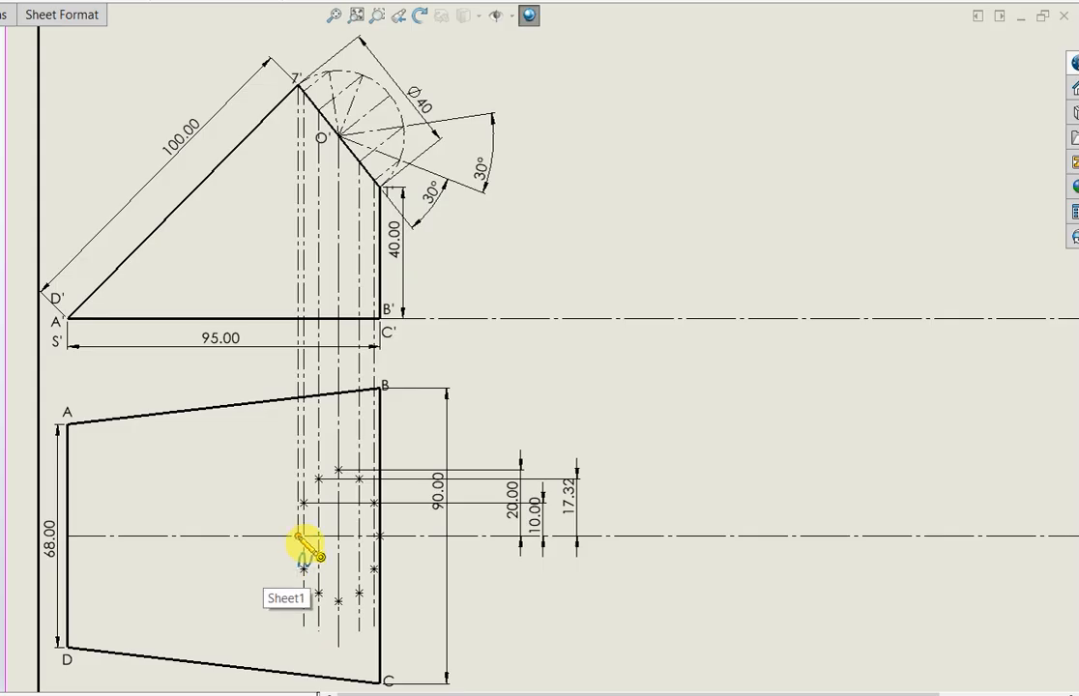
Draw a closed spline from the 7' projection through all projected points on both sides of the top view's horizontal centerline
{"action": "left_click", "coordinate": [304, 503]}
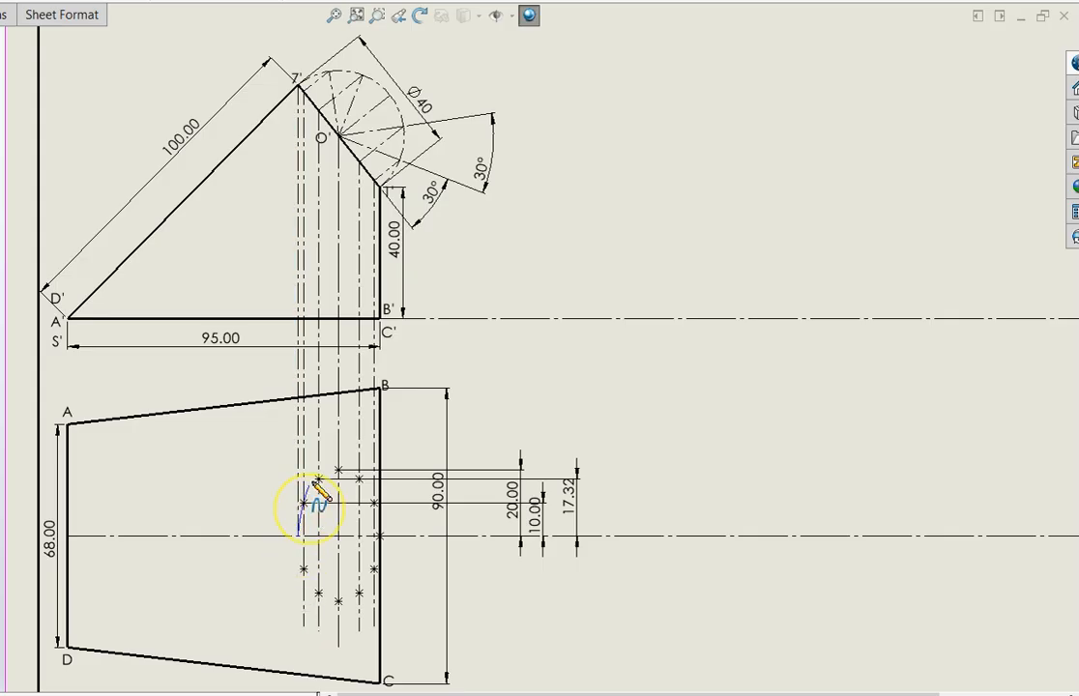
{"action": "left_click", "coordinate": [319, 479]}
{"action": "left_click", "coordinate": [338, 471]}
{"action": "left_click", "coordinate": [359, 478]}
{"action": "left_click", "coordinate": [375, 503]}
{"action": "left_click", "coordinate": [379, 535]}
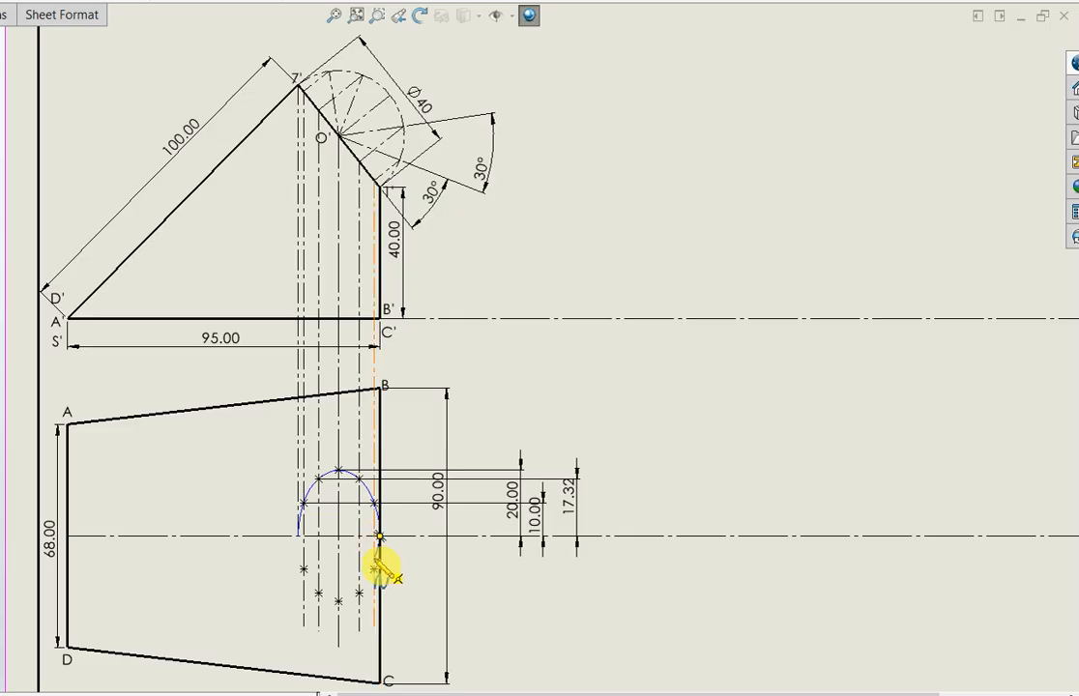
{"action": "left_click", "coordinate": [374, 569]}
{"action": "left_click", "coordinate": [358, 592]}
{"action": "left_click", "coordinate": [338, 602]}
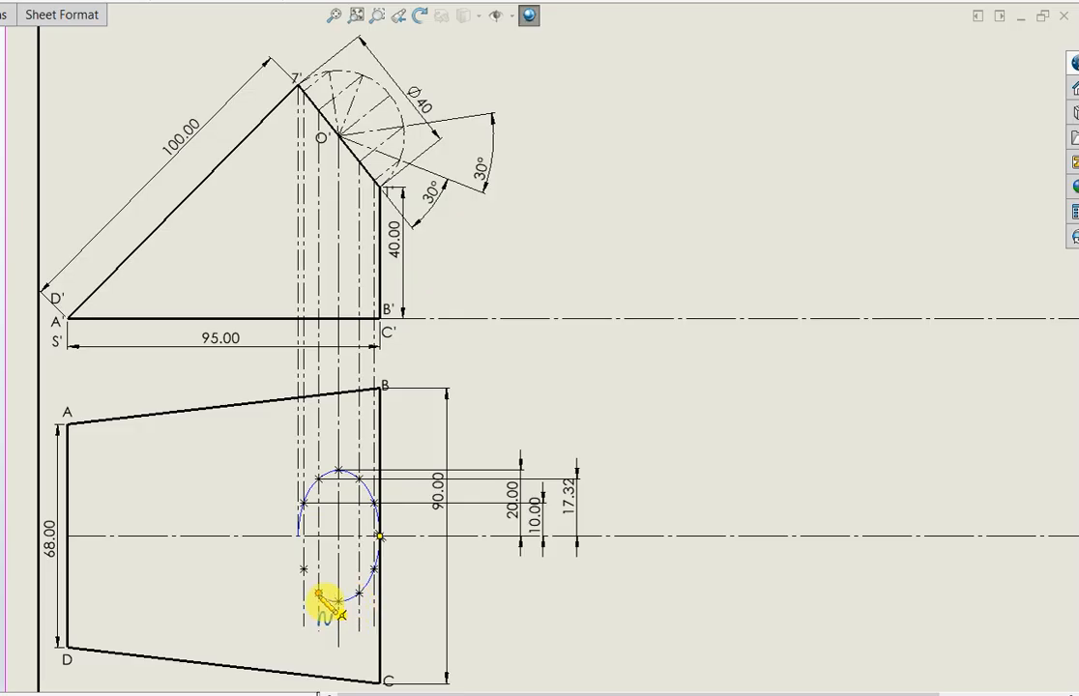
{"action": "left_click", "coordinate": [320, 593]}
{"action": "left_click", "coordinate": [304, 569]}
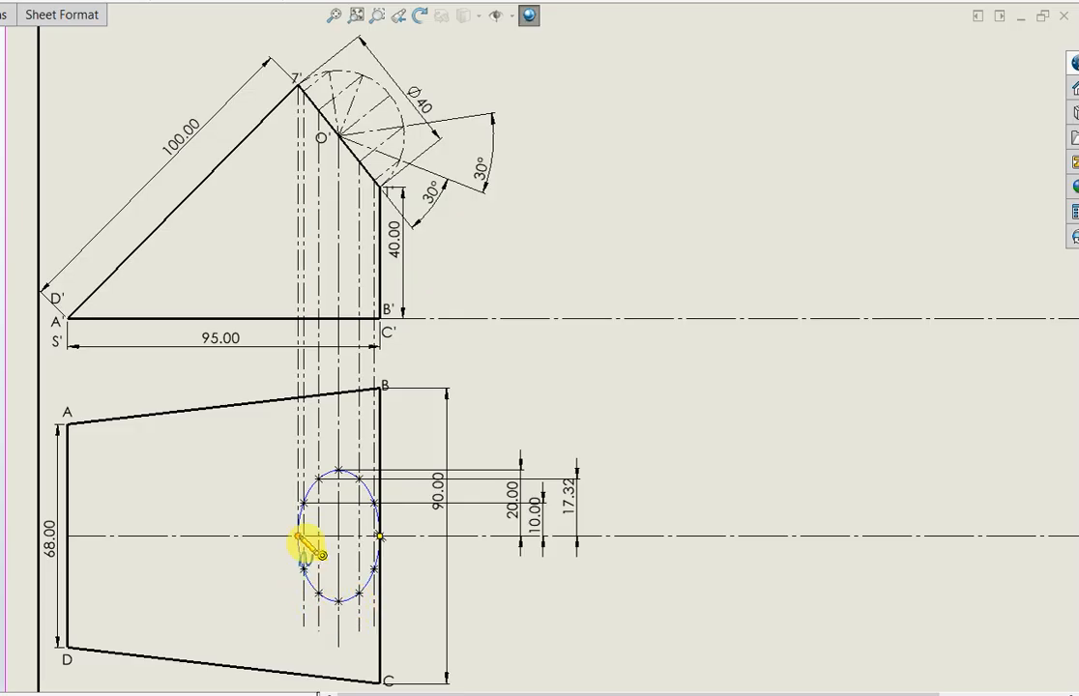
{"action": "left_click", "coordinate": [299, 535]}
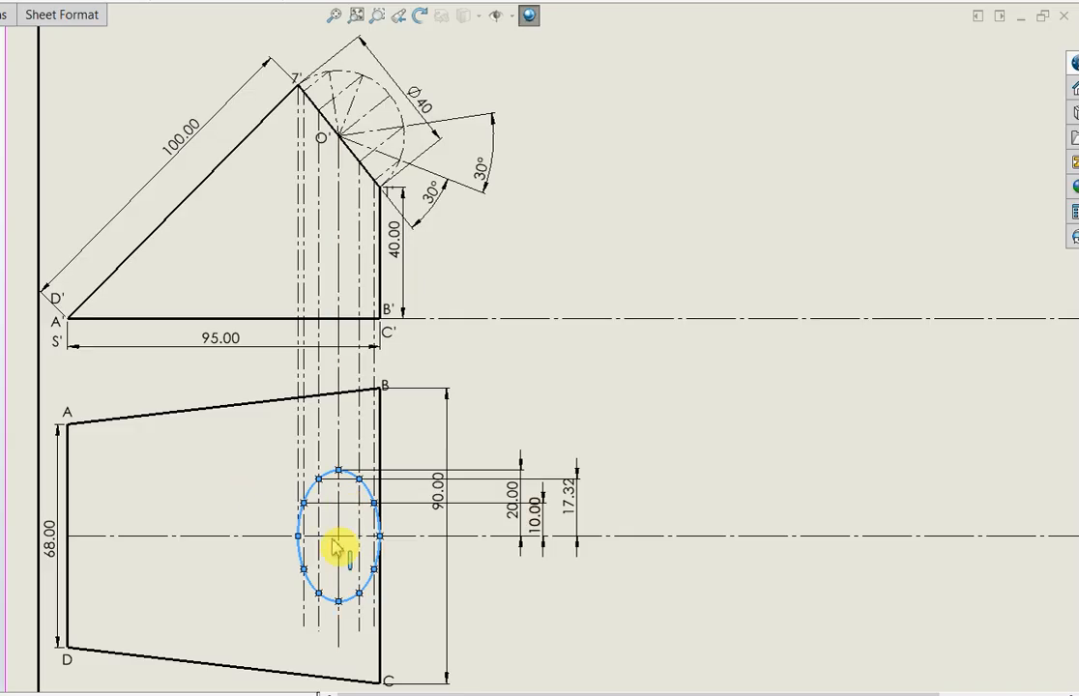
{"action": "key", "text": "Escape"}
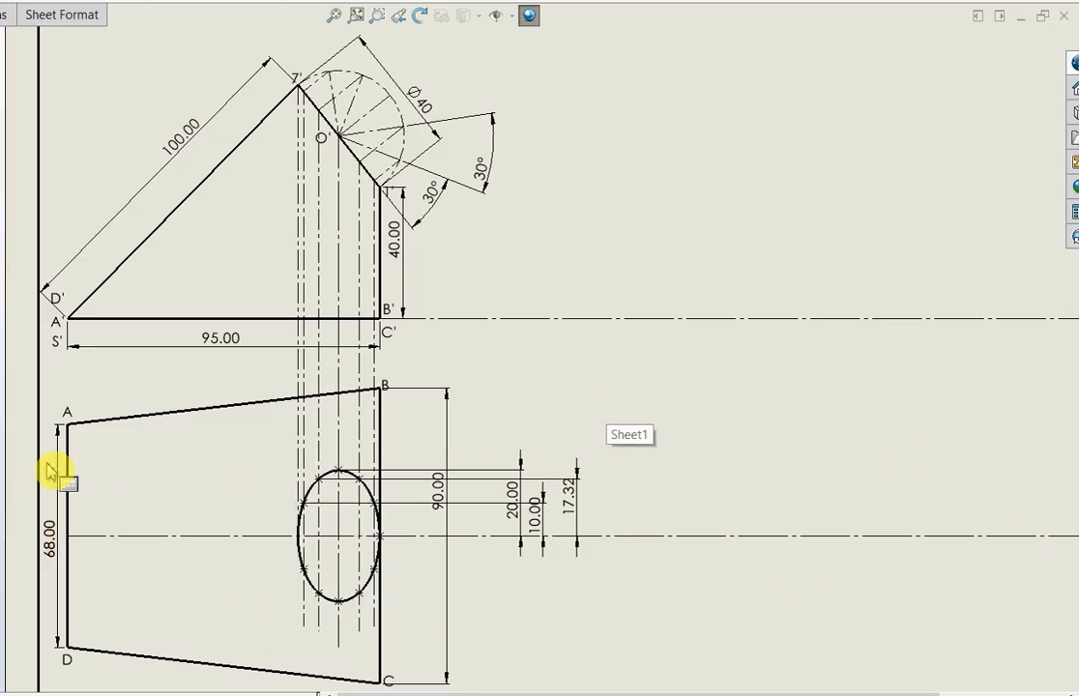
Trim the tails of the vertical projectors that extend below the opening's outline in the top view
{"action": "key", "text": "l"}
{"action": "left_click", "coordinate": [322, 621]}
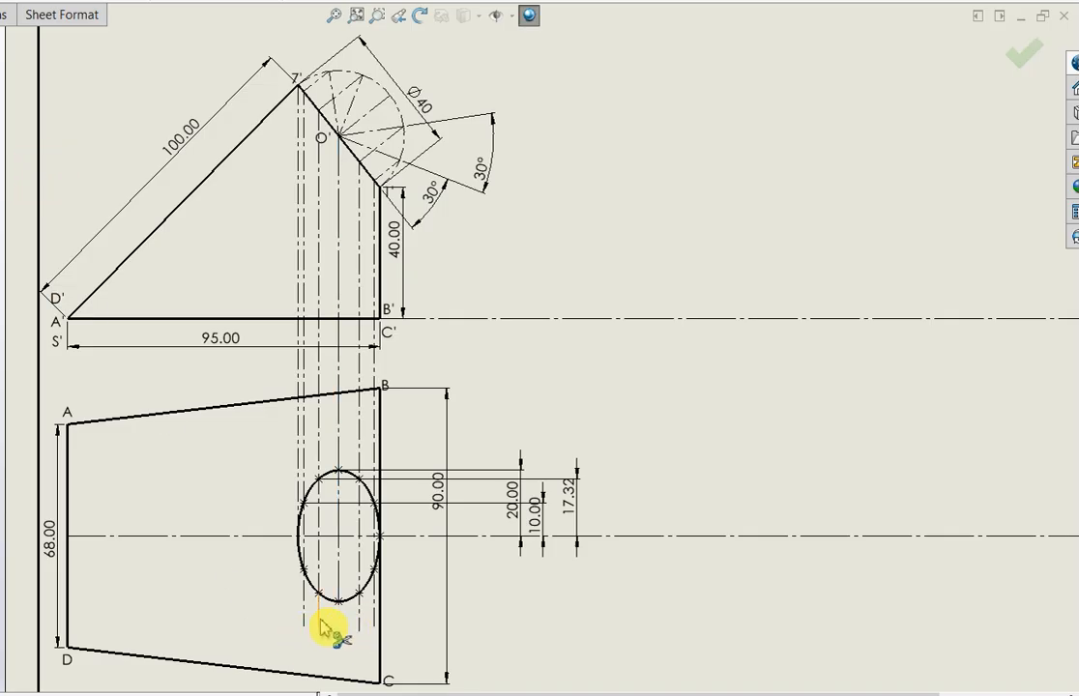
{"action": "left_click", "coordinate": [303, 617]}
{"action": "left_click", "coordinate": [361, 618]}
{"action": "left_click", "coordinate": [373, 616]}
Trim the vertical projector segments inside the opening's outline so the projectors end at the upper points
{"action": "left_click", "coordinate": [358, 568]}
{"action": "left_click", "coordinate": [338, 577]}
{"action": "left_click", "coordinate": [319, 573]}
{"action": "left_click", "coordinate": [317, 524]}
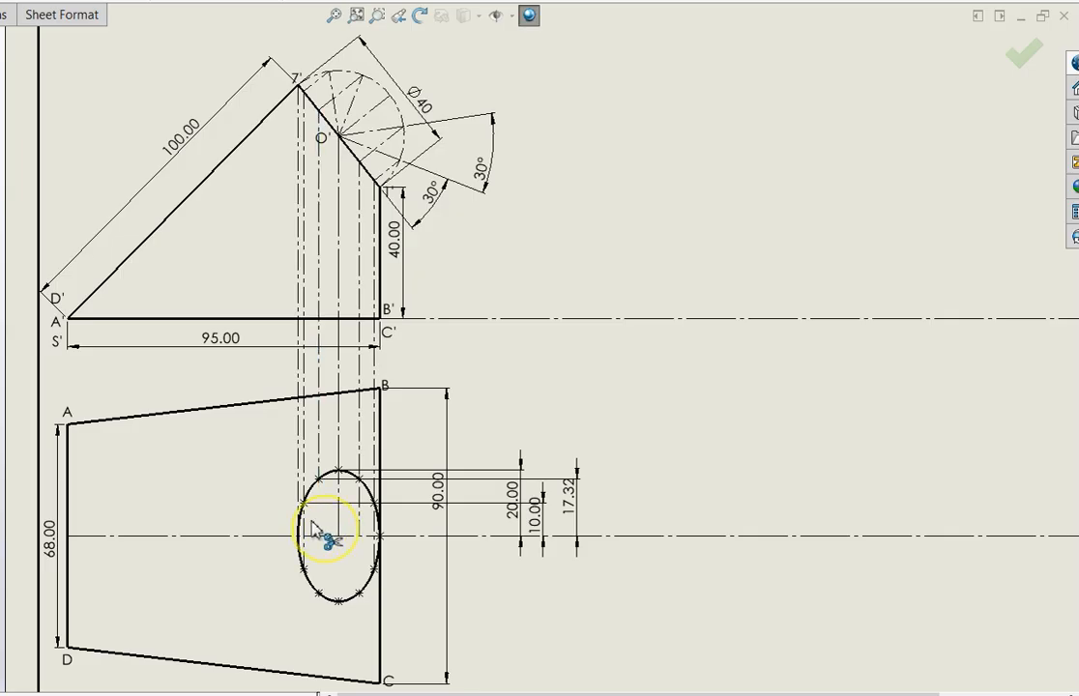
{"action": "left_click", "coordinate": [303, 559]}
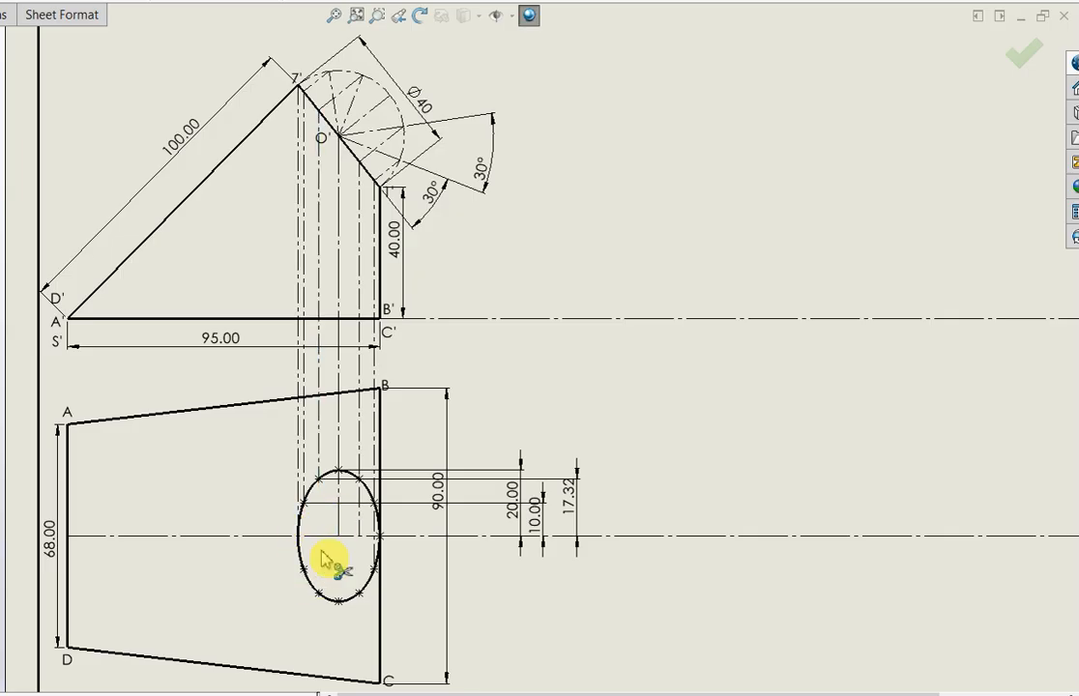
{"action": "left_click", "coordinate": [339, 515]}
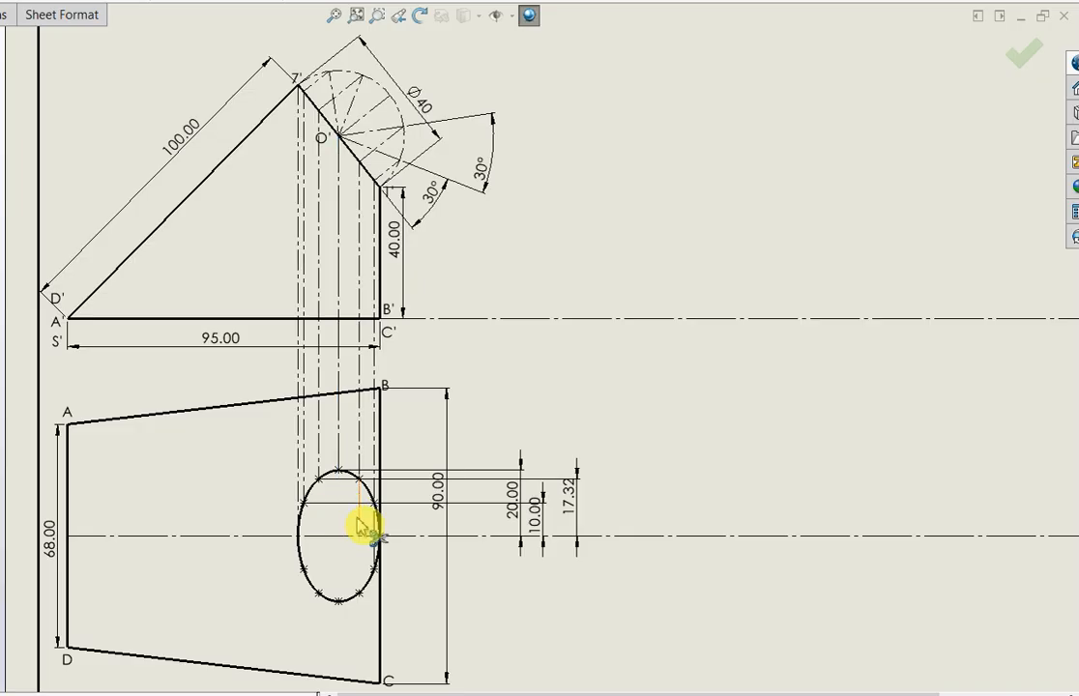
{"action": "left_click", "coordinate": [360, 522]}
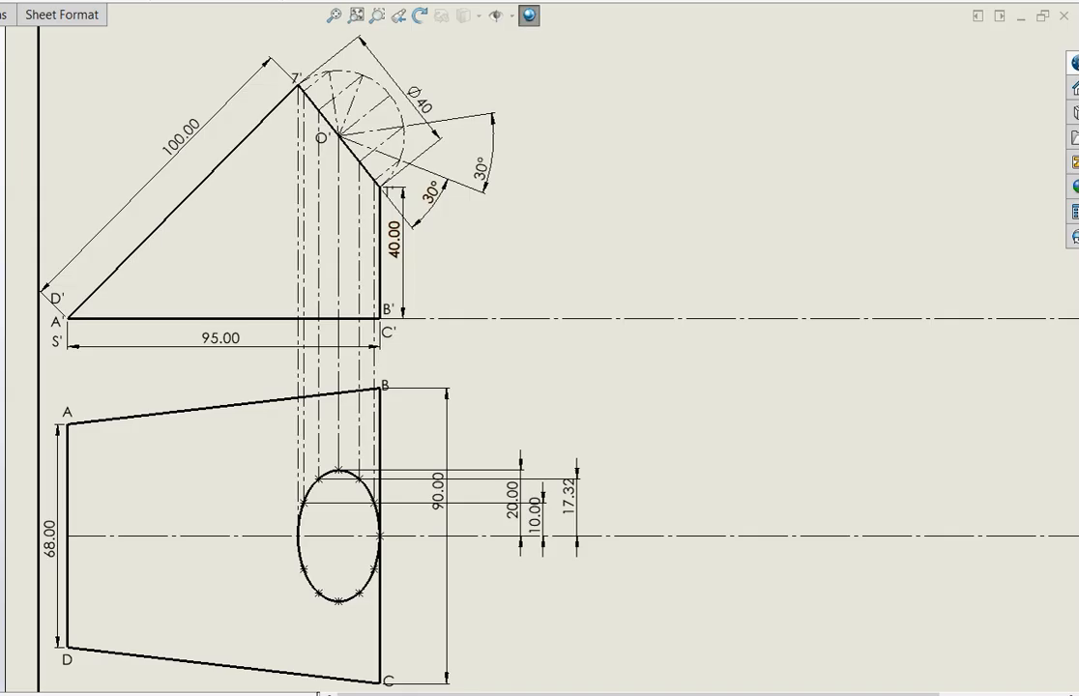
Draw an inclined centerline from point 1' down to the horizontal reference line extending from B'
{"action": "left_click", "coordinate": [380, 187]}
{"action": "left_click", "coordinate": [505, 327]}
{"action": "key", "text": "Escape"}
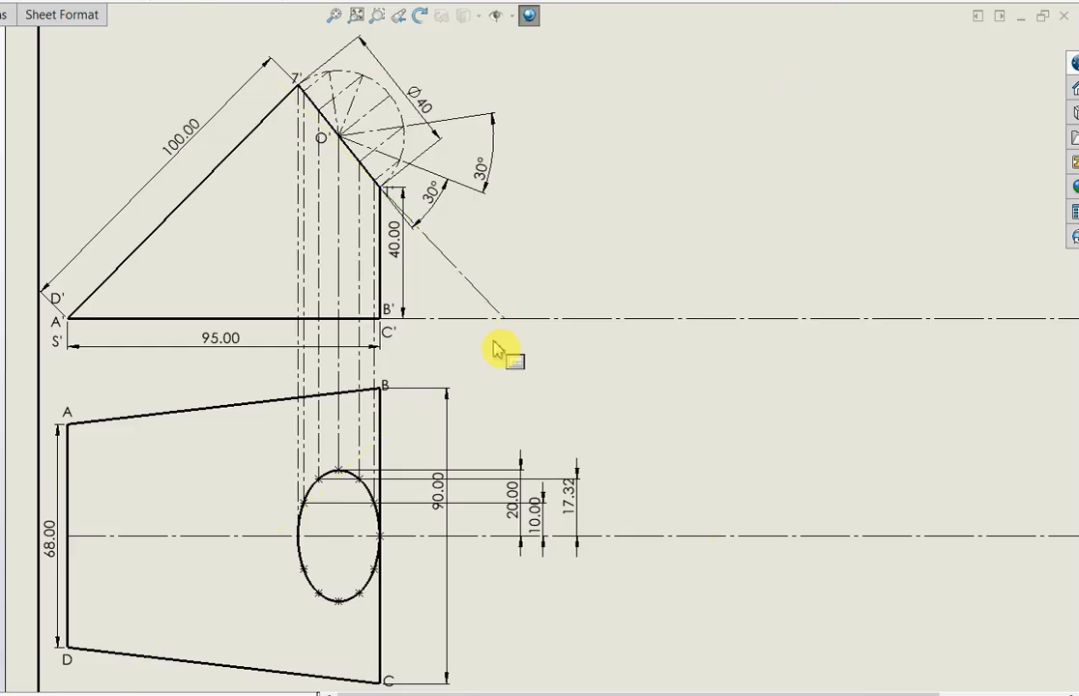
Make the inclined centerline collinear with the opening's edge 7'–1'
{"action": "left_click", "coordinate": [355, 161]}
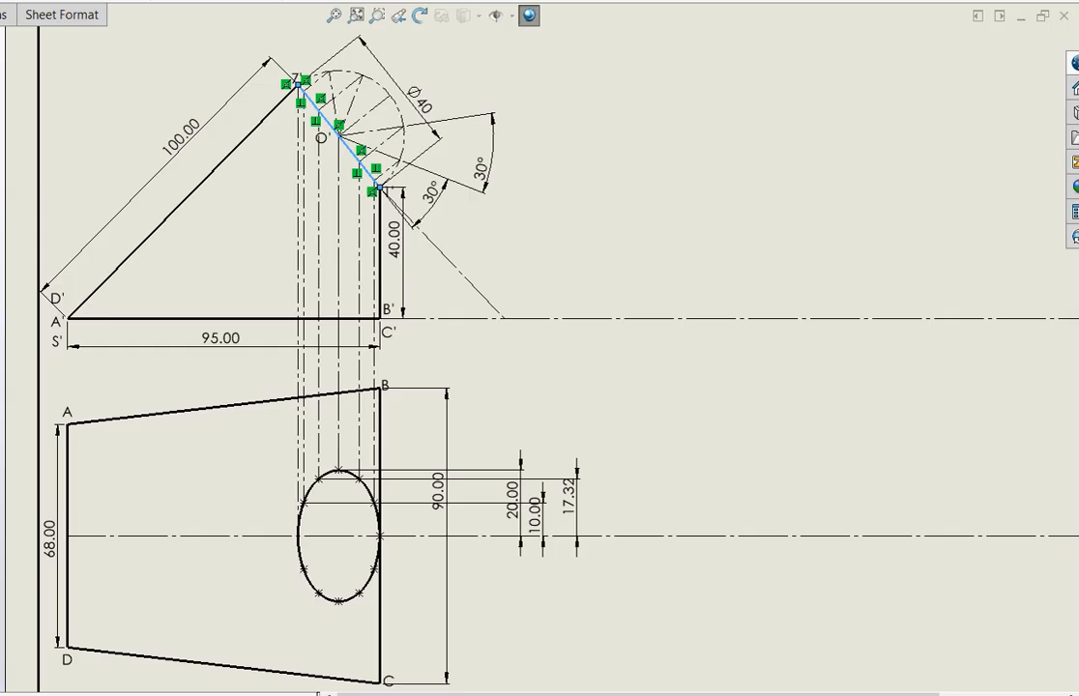
{"action": "left_click", "coordinate": [578, 461]}
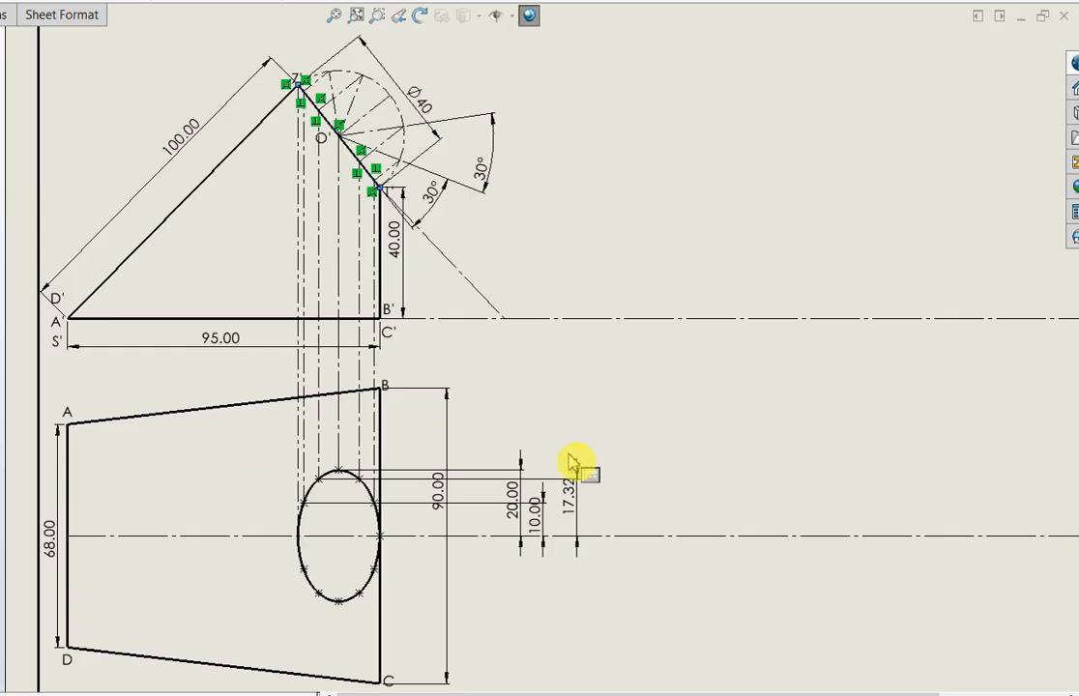
{"action": "left_click", "coordinate": [489, 307]}
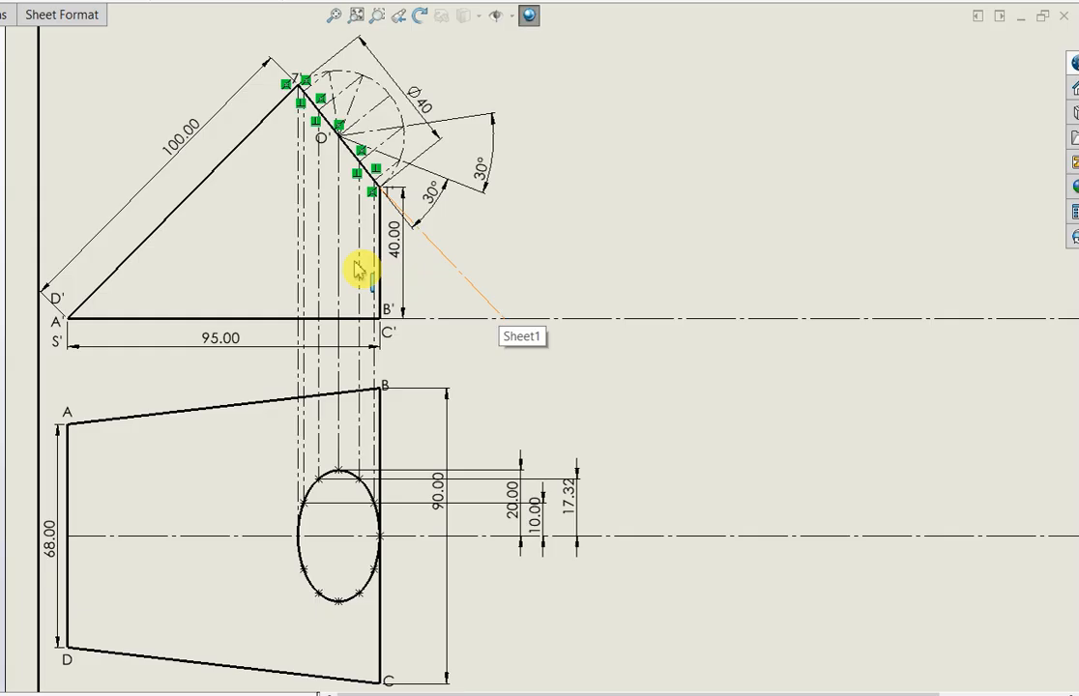
{"action": "left_click", "coordinate": [358, 160], "text": "ctrl"}
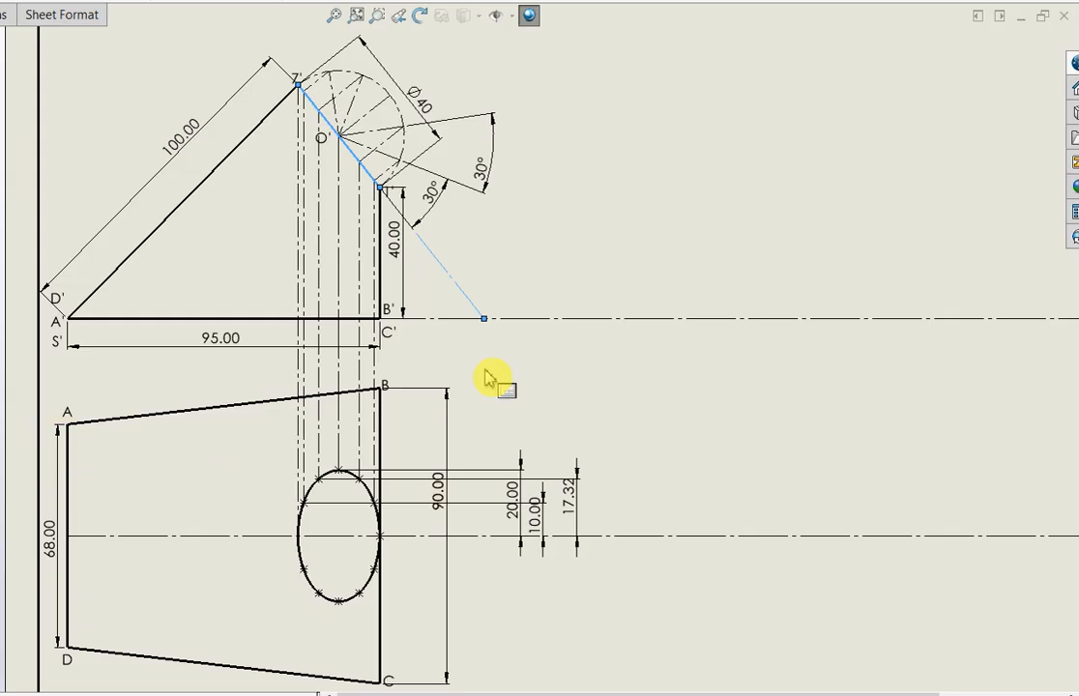
{"action": "left_click", "coordinate": [530, 325]}
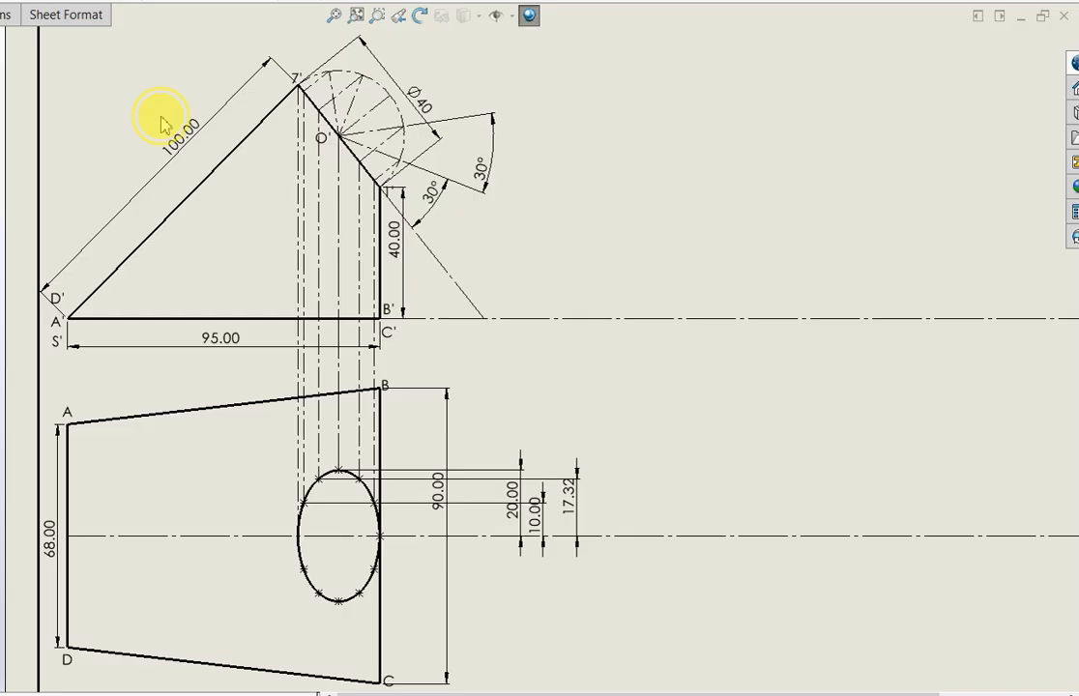
Label the intersection of the extended opening line and the horizontal reference line with the note "m"
{"action": "left_click", "coordinate": [485, 285]}
{"action": "type", "text": "m"}
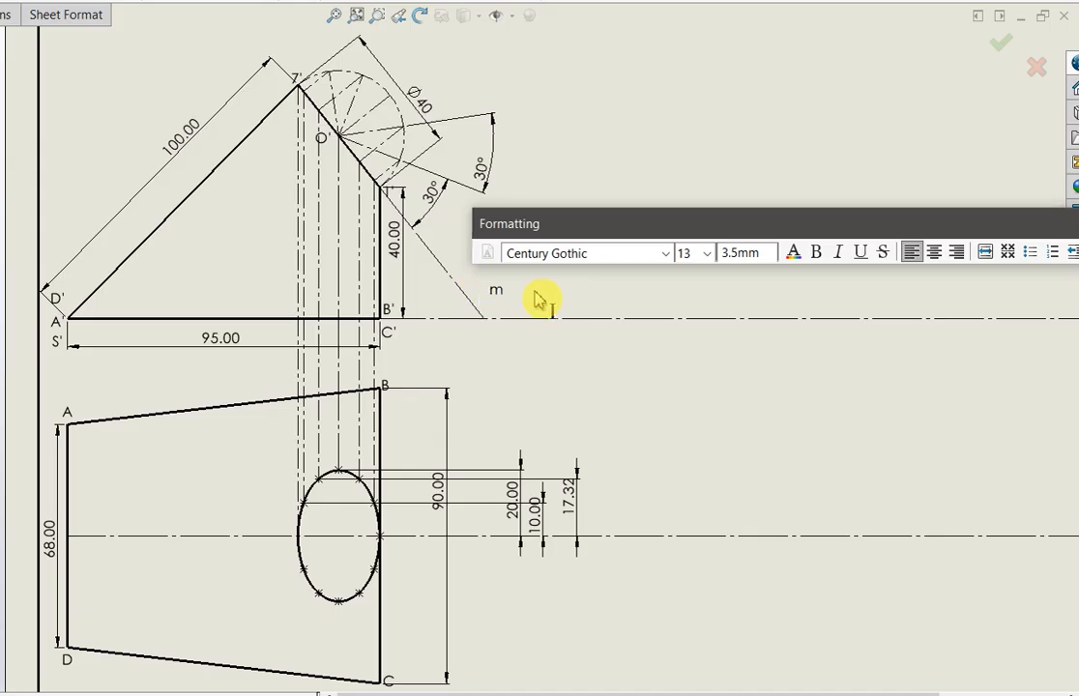
{"action": "key", "text": "Escape"}
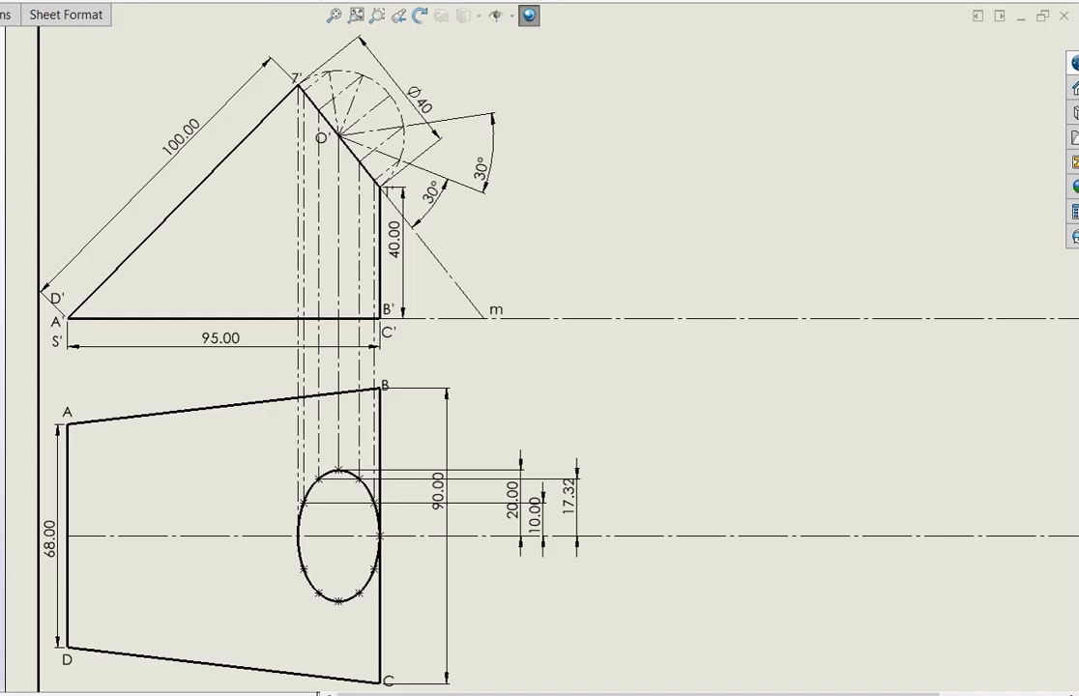
Draw a centerpoint arc about m from O' clockwise to the horizontal reference line
{"action": "left_click", "coordinate": [484, 319]}
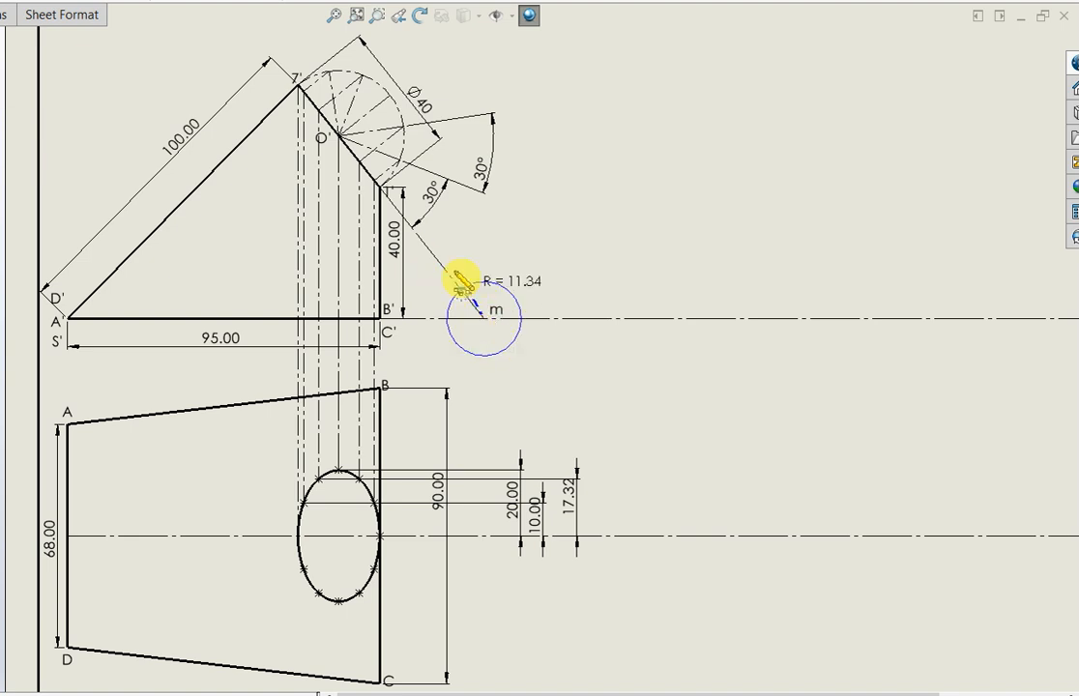
{"action": "left_click", "coordinate": [339, 135]}
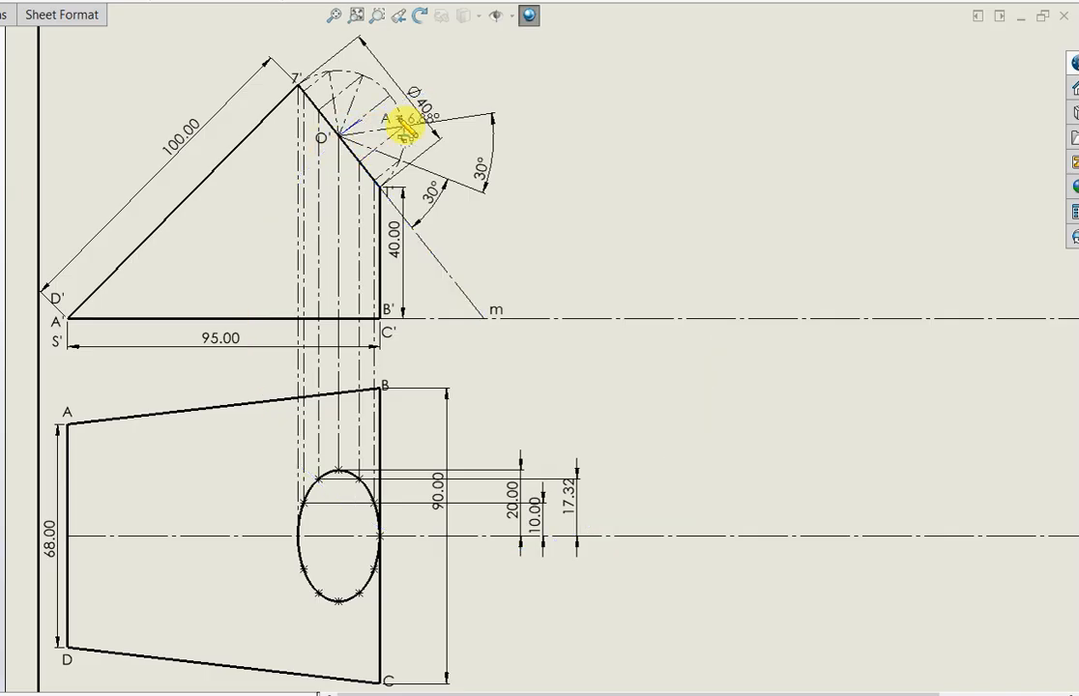
{"action": "left_click", "coordinate": [718, 319]}
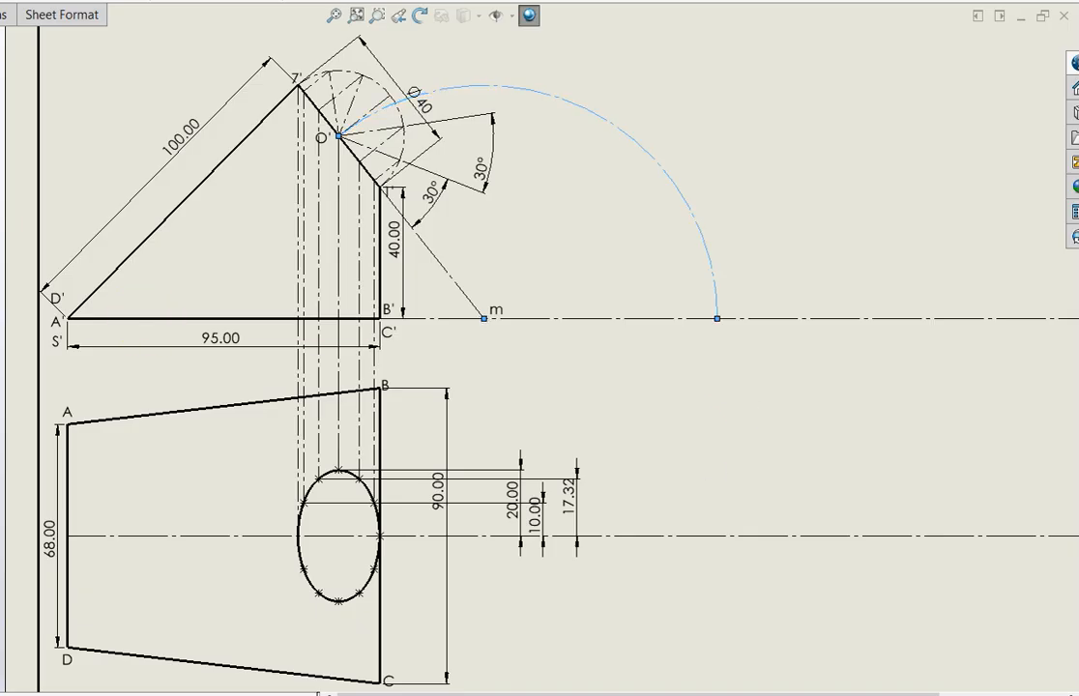
{"action": "left_click", "coordinate": [713, 320]}
{"action": "left_click", "coordinate": [716, 319]}
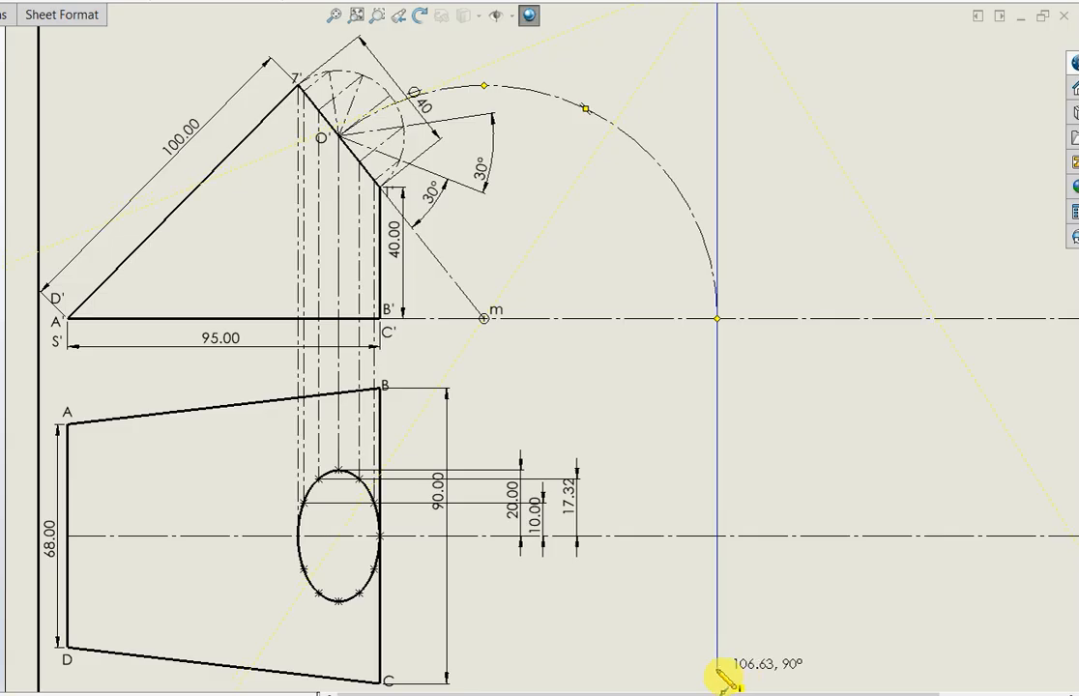
{"action": "key", "text": "Escape"}
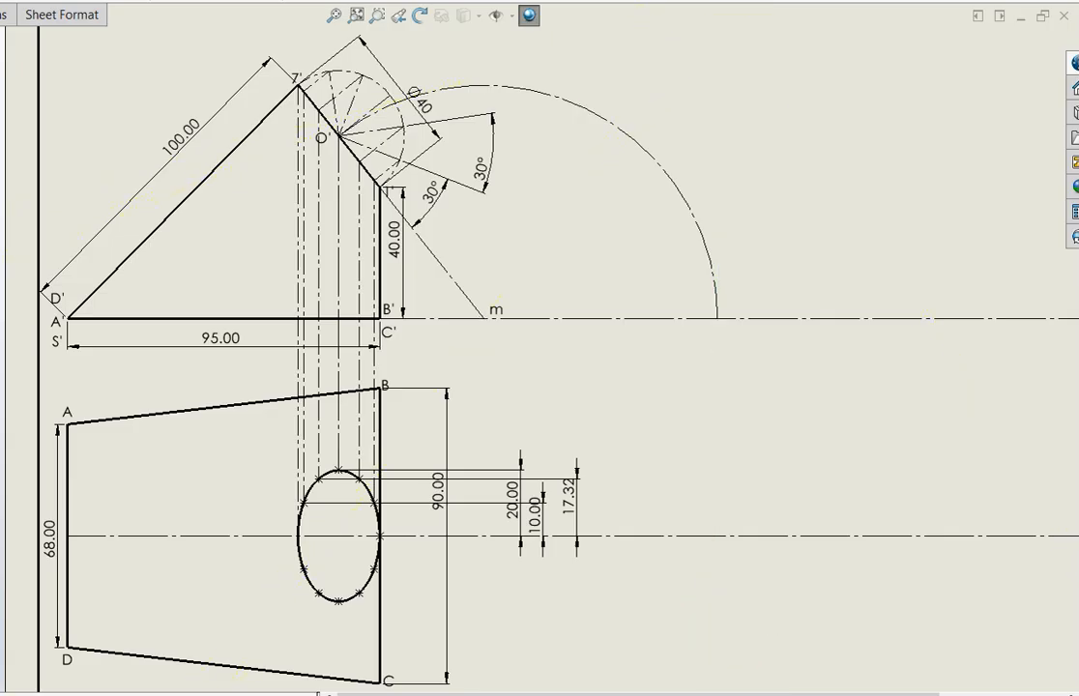
Draw vertical centerlines downward from the arc's end, about 107 mm long, and from m, about 111 mm long
{"action": "left_click", "coordinate": [718, 320]}
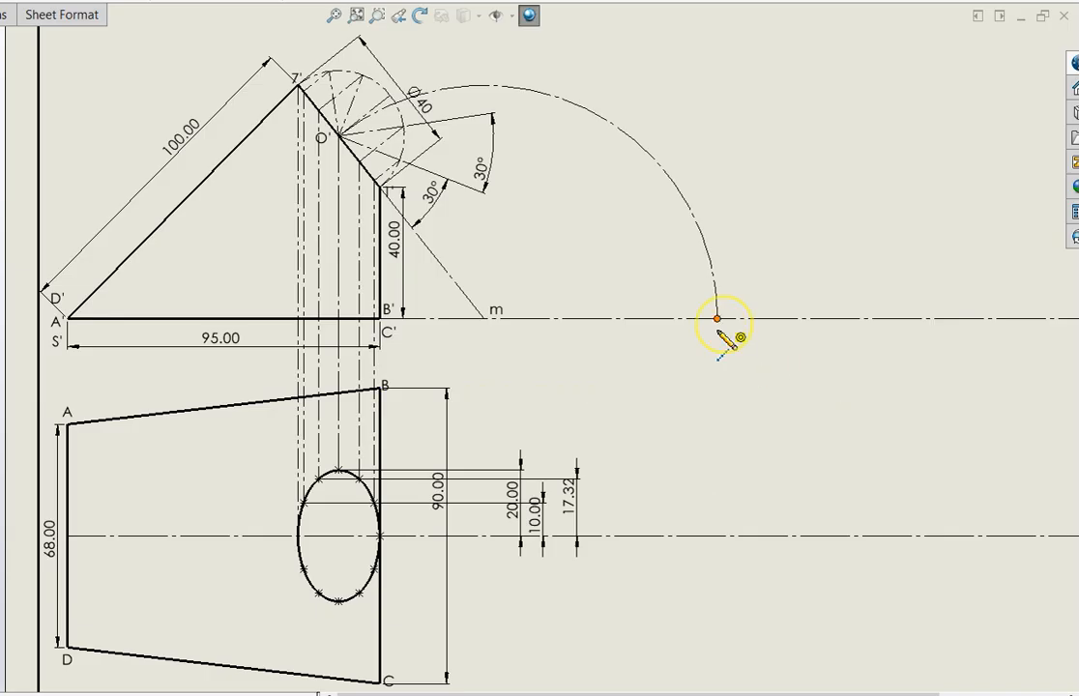
{"action": "double_click", "coordinate": [716, 665]}
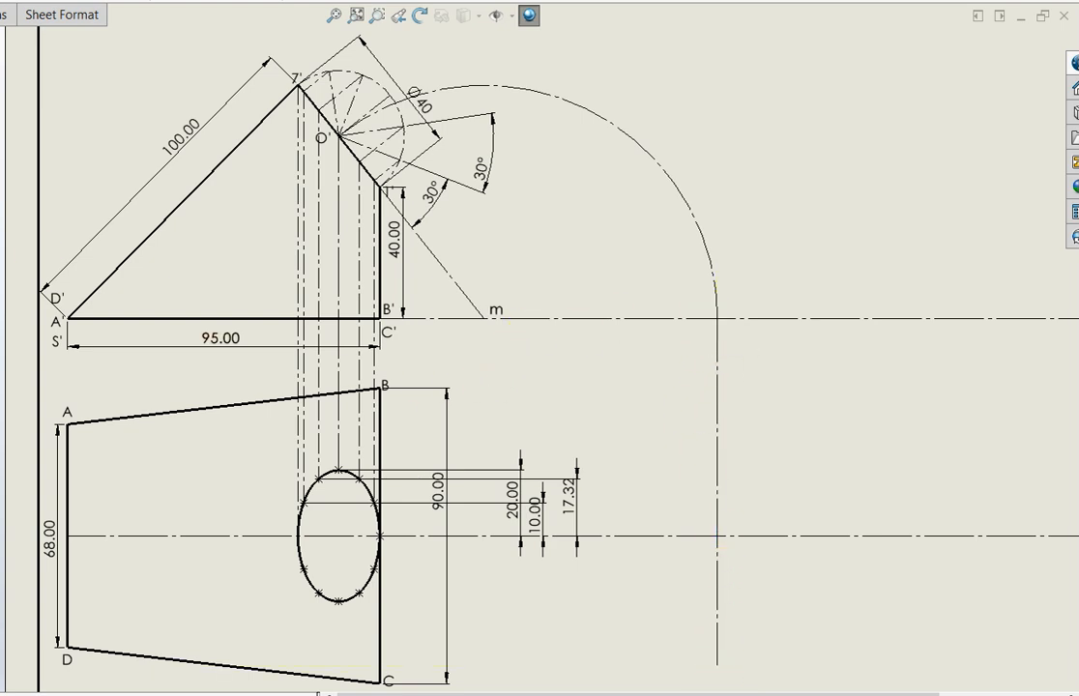
{"action": "left_click", "coordinate": [485, 319]}
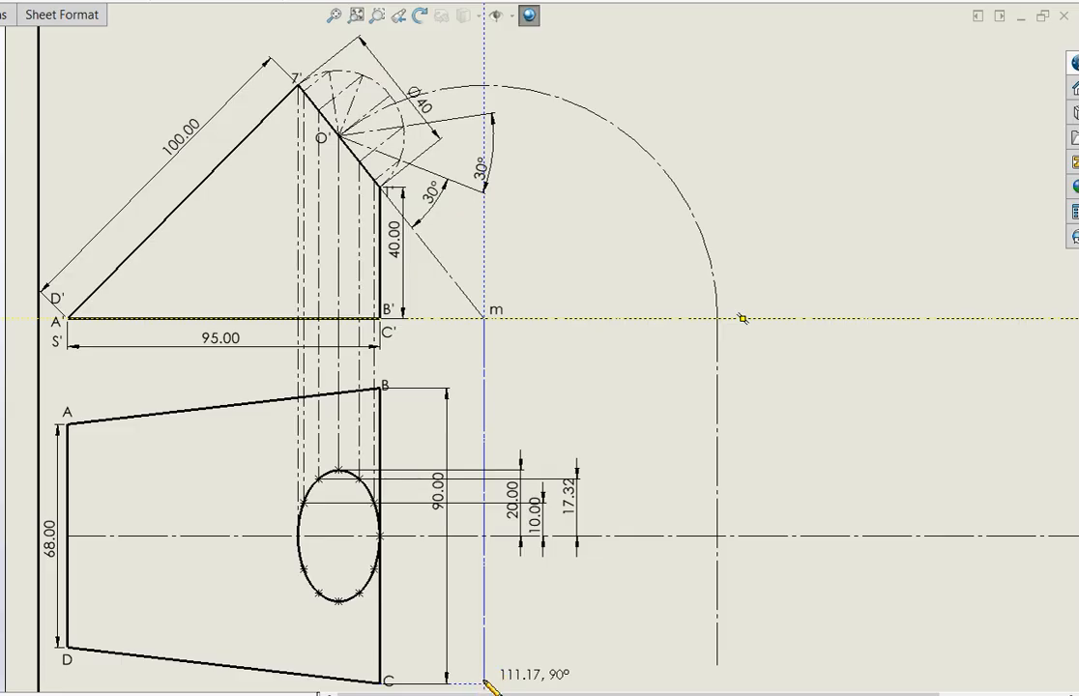
{"action": "left_click", "coordinate": [484, 683]}
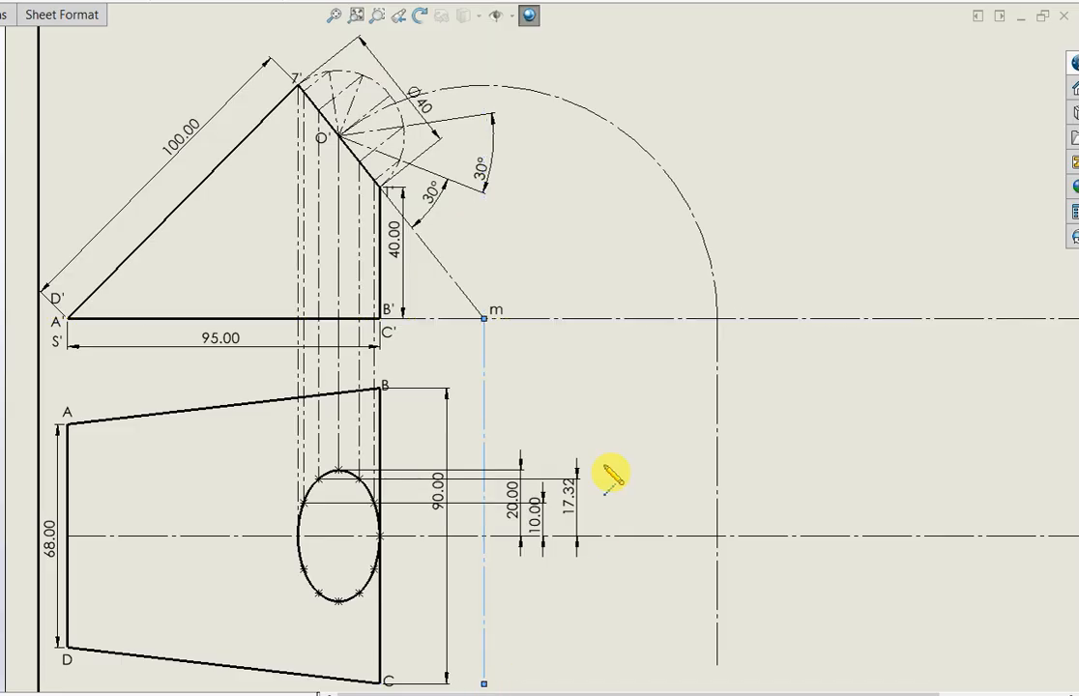
{"action": "key", "text": "Escape"}
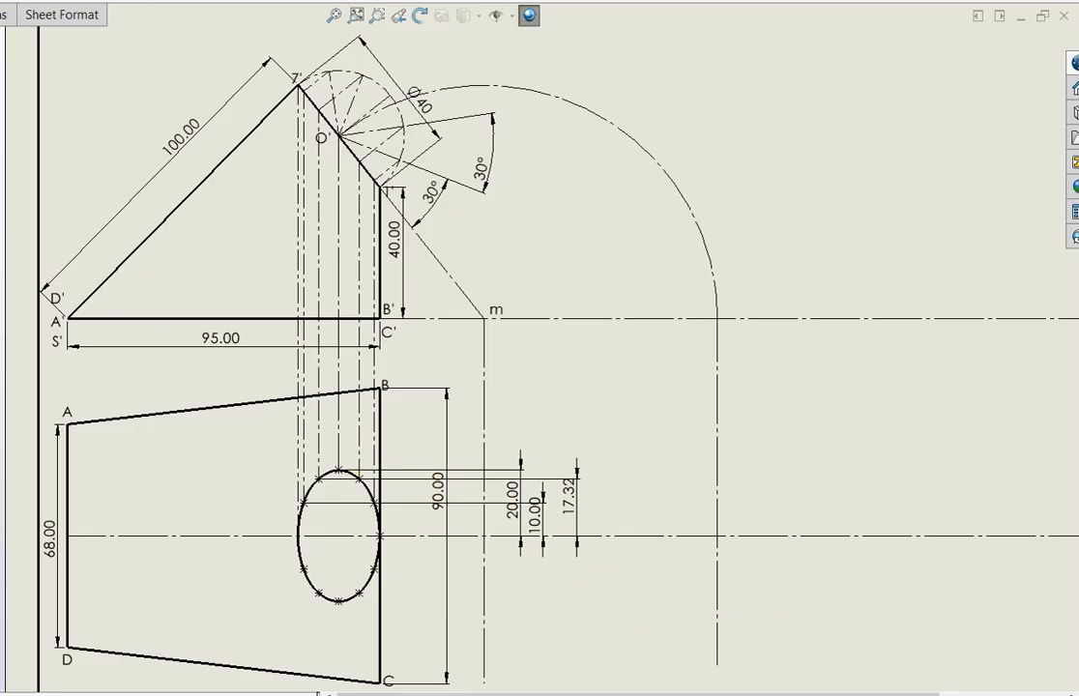
Trim the arc-end projector below the top view's horizontal centerline and draw a circle about 30 mm in diameter centered at their intersection
{"action": "left_click", "coordinate": [717, 622]}
{"action": "key", "text": "Escape"}
{"action": "left_click", "coordinate": [717, 536]}
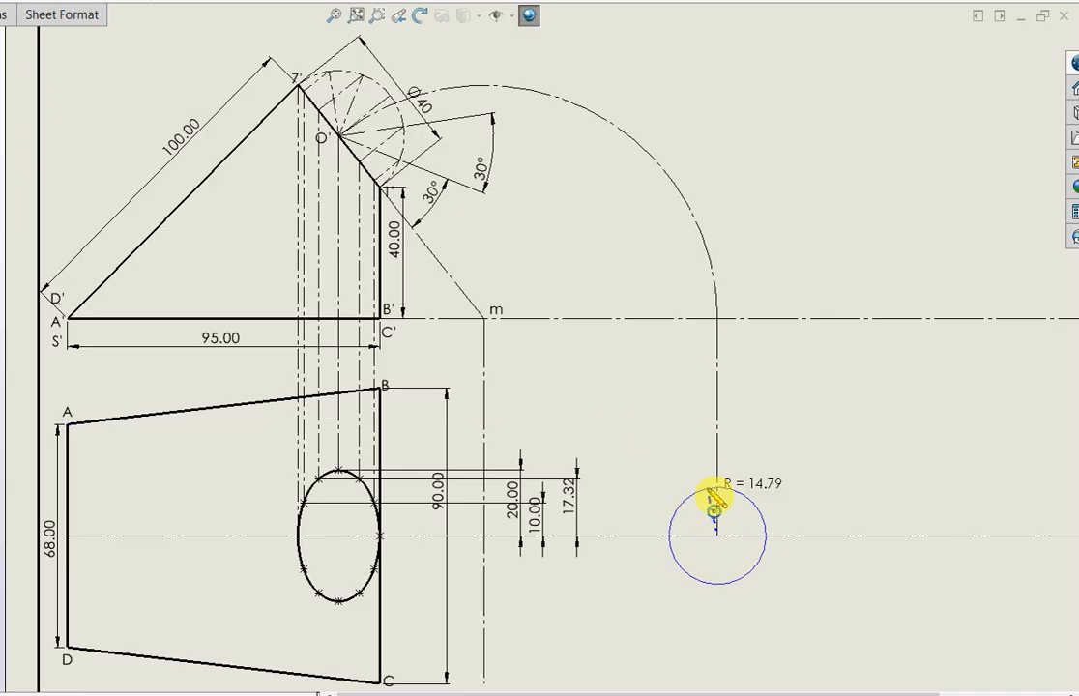
{"action": "left_click", "coordinate": [716, 487]}
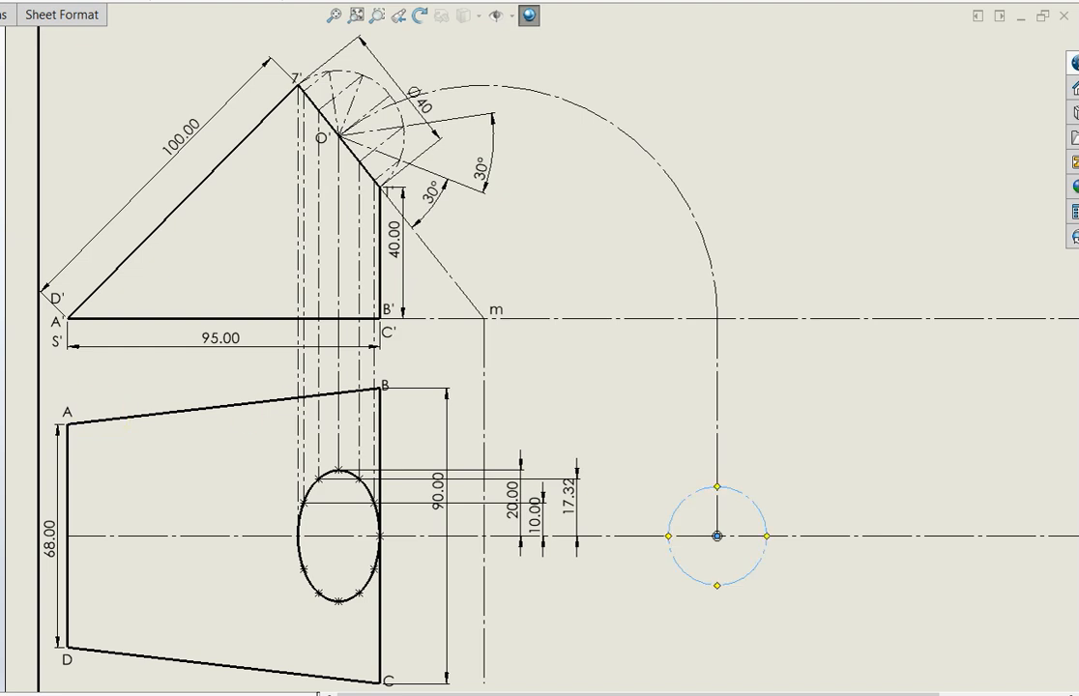
Dimension the new circle with a diameter of 40 mm
{"action": "right_click_drag", "start_coordinate": [768, 585], "coordinate": [778, 464]}
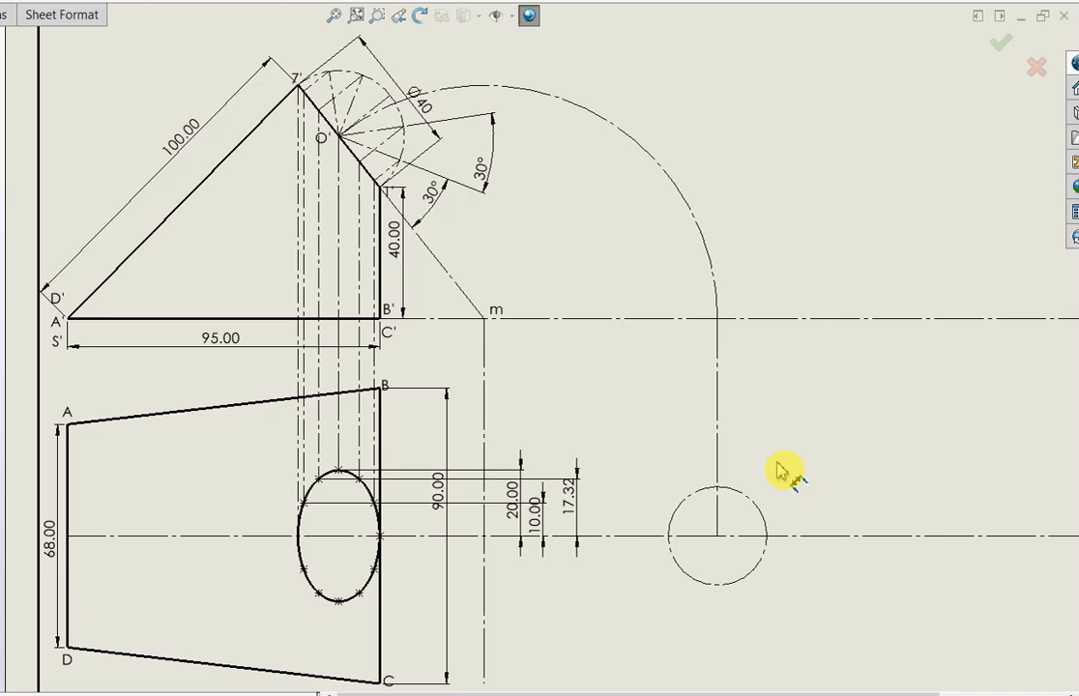
{"action": "left_click", "coordinate": [759, 513]}
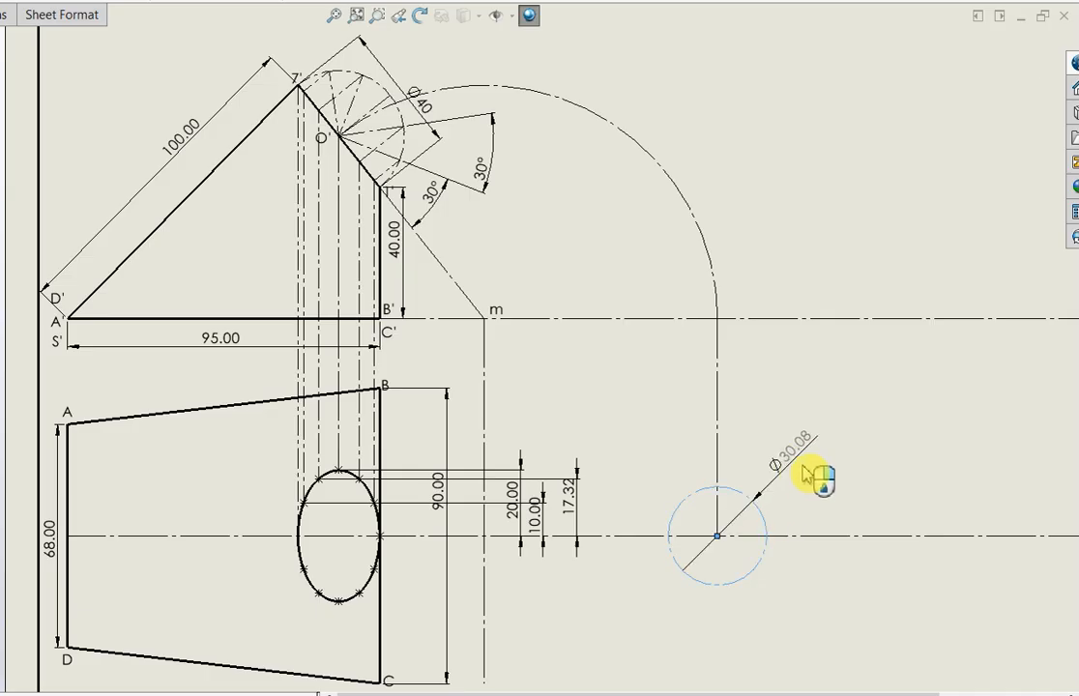
{"action": "left_click", "coordinate": [803, 471]}
{"action": "key", "text": "BackSpace"}
{"action": "type", "text": "40"}
{"action": "key", "text": "Return"}
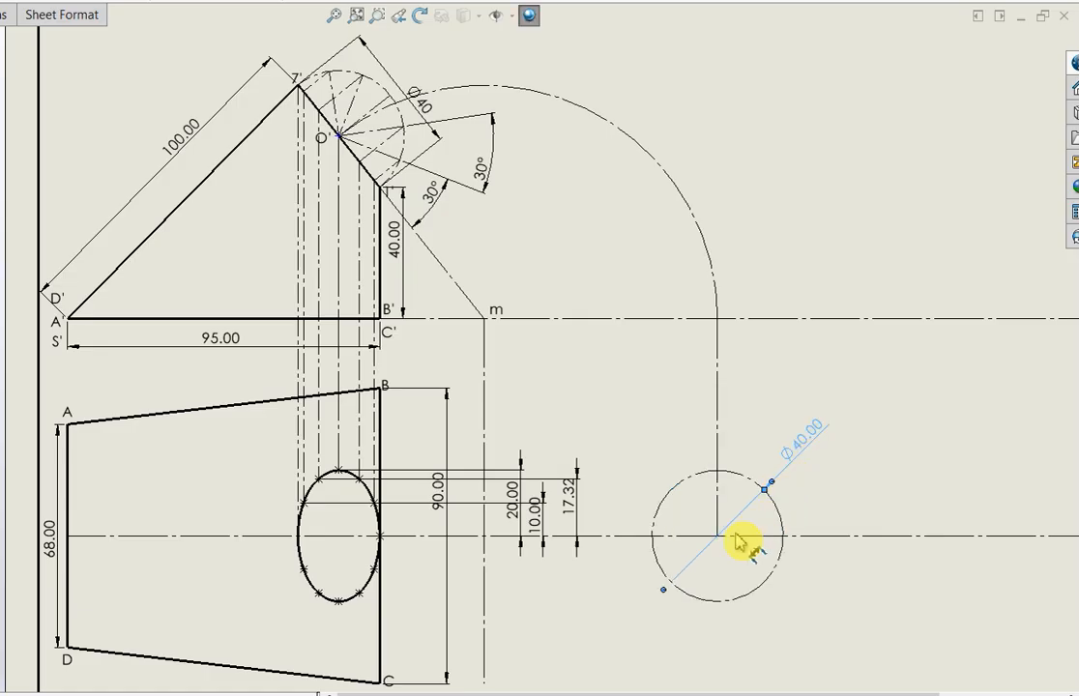
{"action": "key", "text": "Escape"}
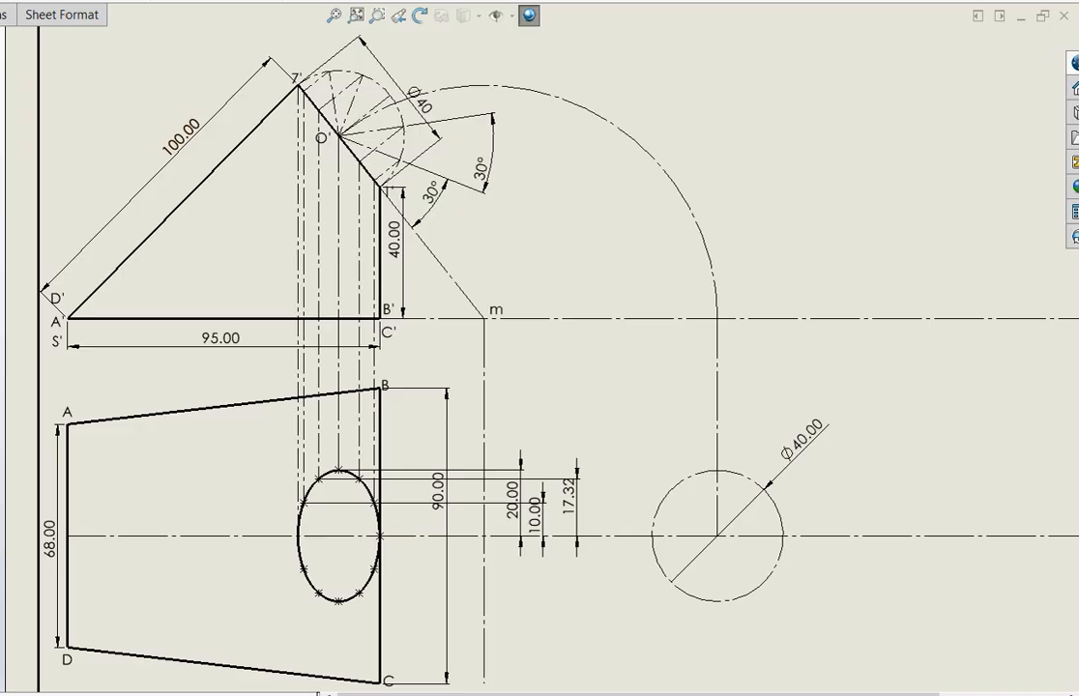
Draw a centerline about 32 mm long from B to the vertical centerline through m and make it collinear with edge AB
{"action": "left_click", "coordinate": [382, 386]}
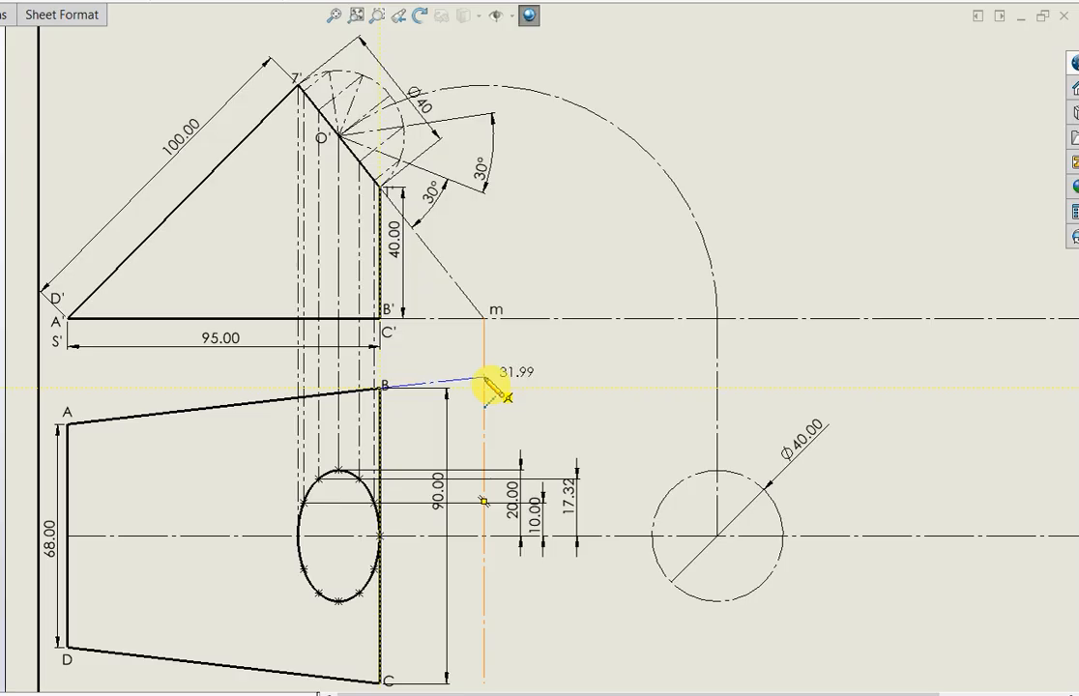
{"action": "left_click", "coordinate": [484, 380]}
{"action": "left_click", "coordinate": [261, 406]}
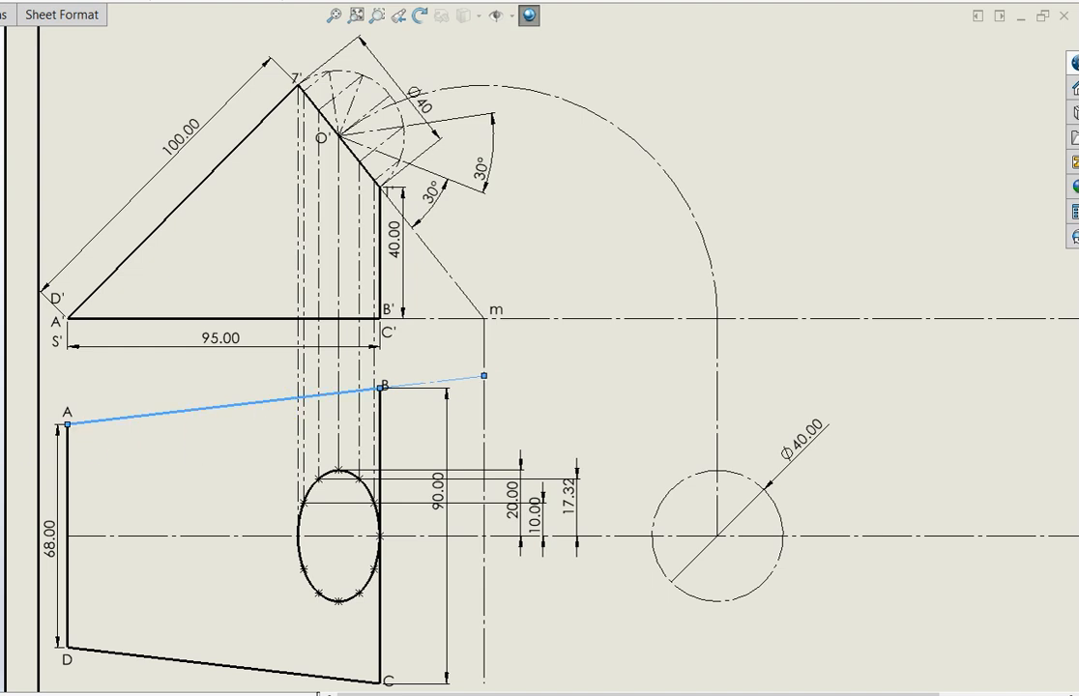
Extend the lower end of the vertical centerline through m down past the level of C
{"action": "scroll", "coordinate": [296, 402], "scroll_direction": "up", "scroll_amount": 3}
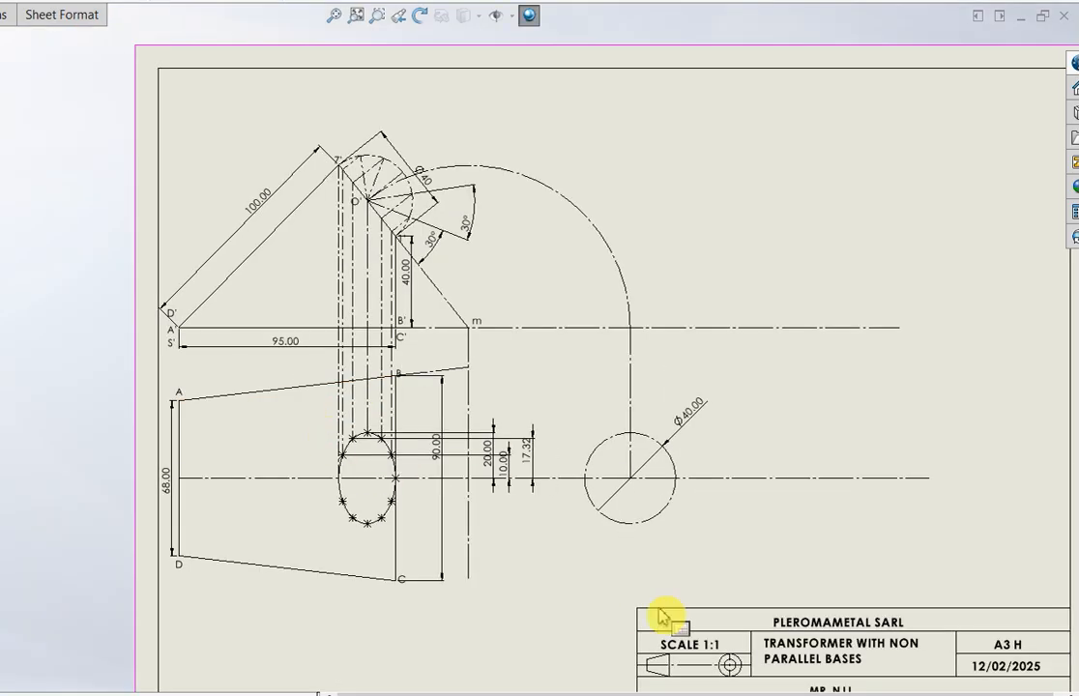
{"action": "scroll", "coordinate": [662, 527], "scroll_direction": "down", "scroll_amount": 1}
{"action": "scroll", "coordinate": [616, 367], "scroll_direction": "down", "scroll_amount": 1}
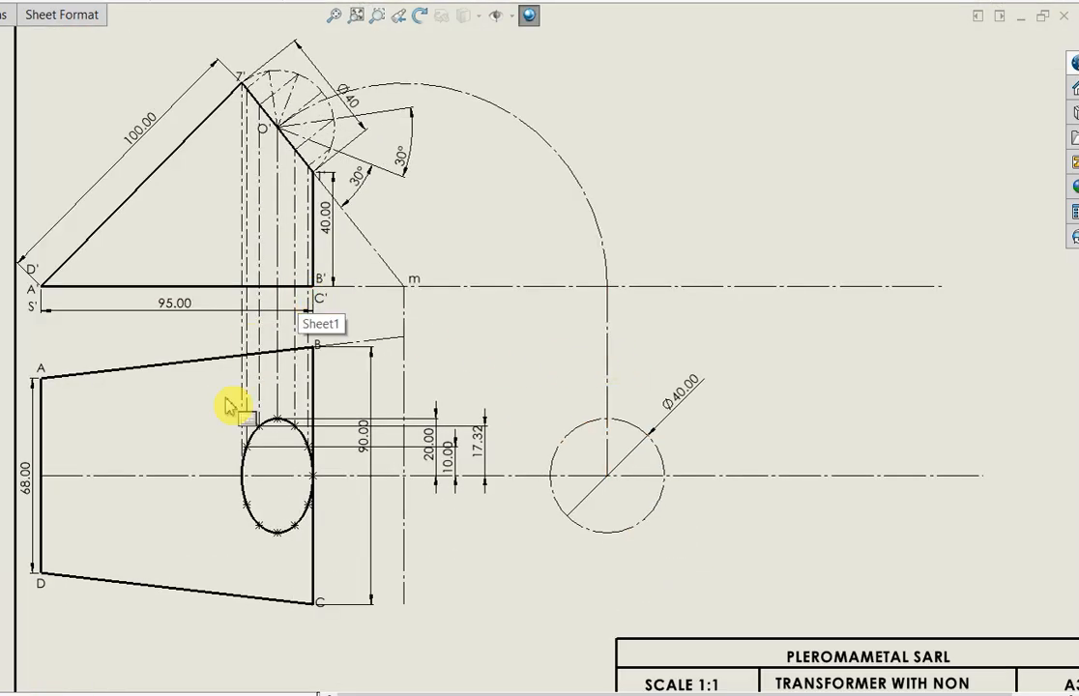
{"action": "left_click", "coordinate": [407, 580]}
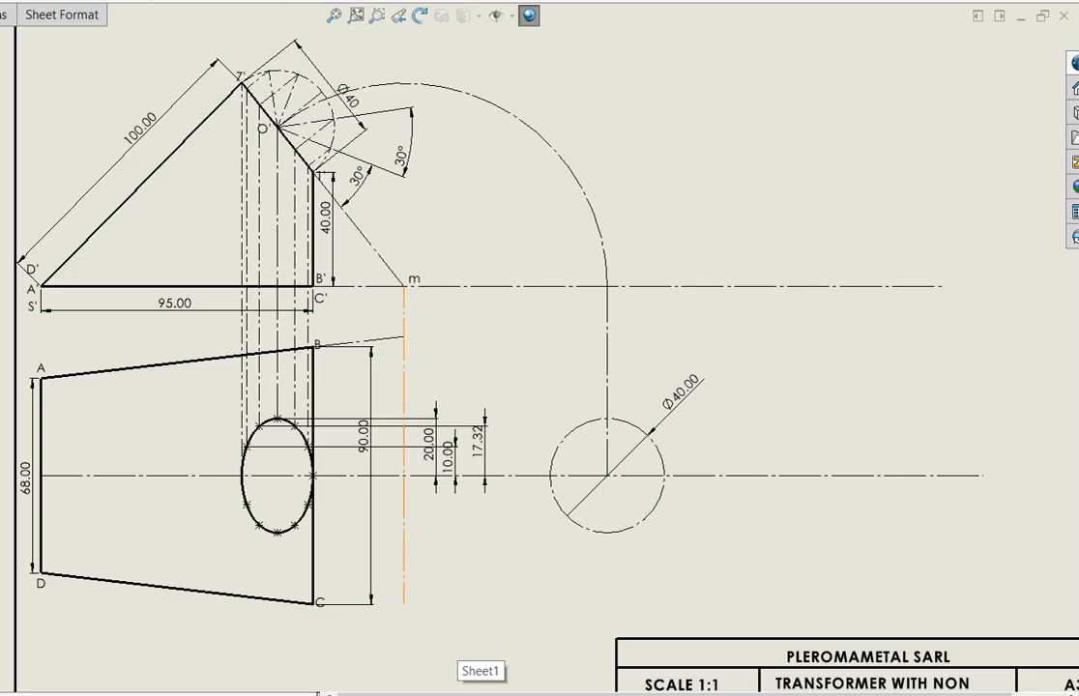
{"action": "left_click", "coordinate": [404, 604]}
{"action": "left_click", "coordinate": [406, 631]}
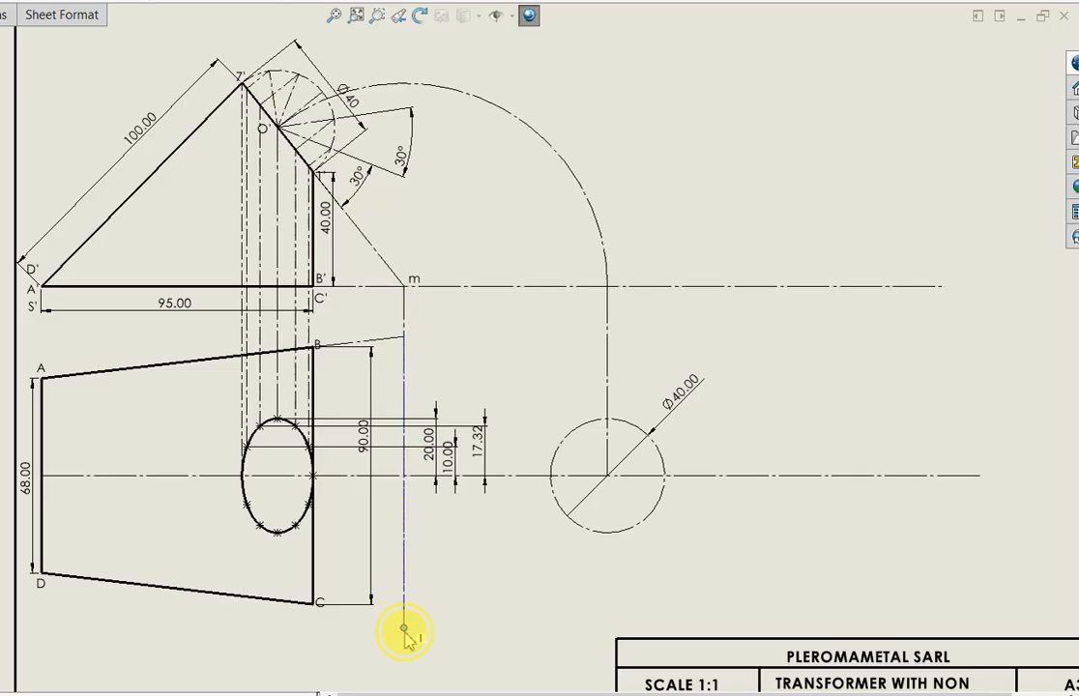
{"action": "left_click", "coordinate": [403, 638]}
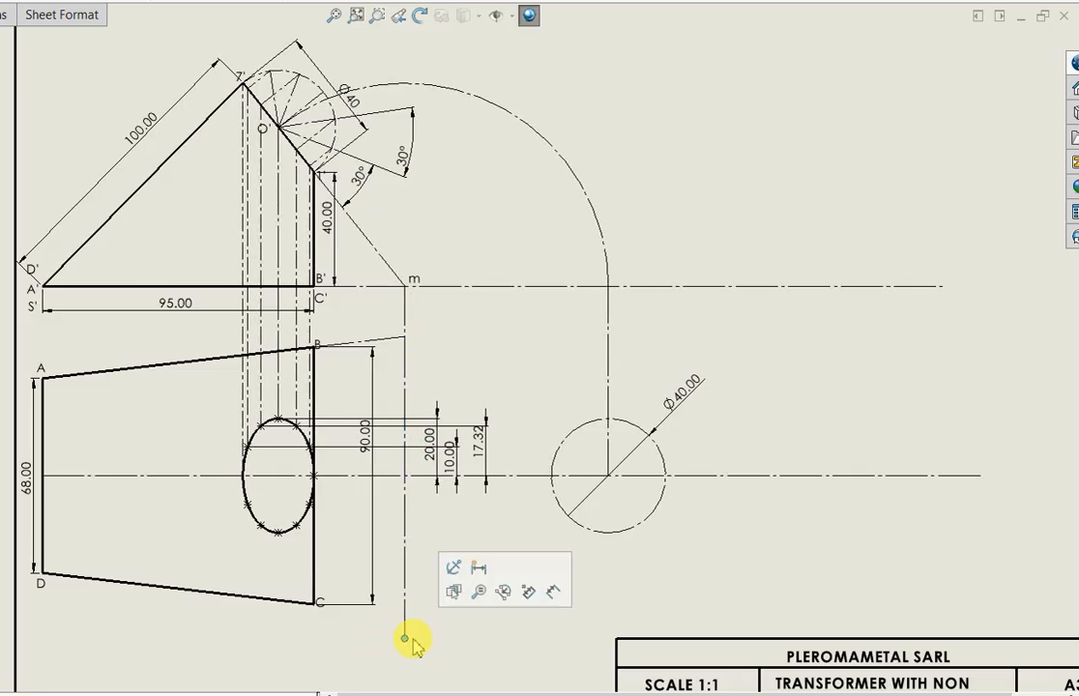
{"action": "left_click_drag", "start_coordinate": [405, 639], "coordinate": [409, 664]}
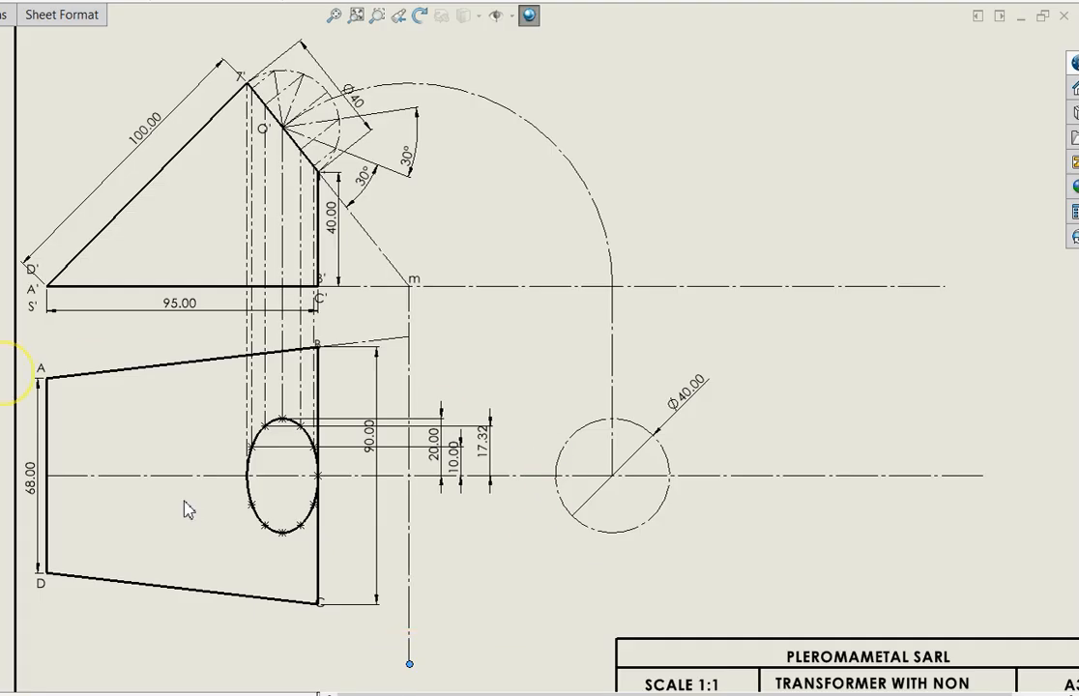
Draw a centerline from C to the vertical centerline through m and make it collinear with edge DC
{"action": "left_click", "coordinate": [319, 606]}
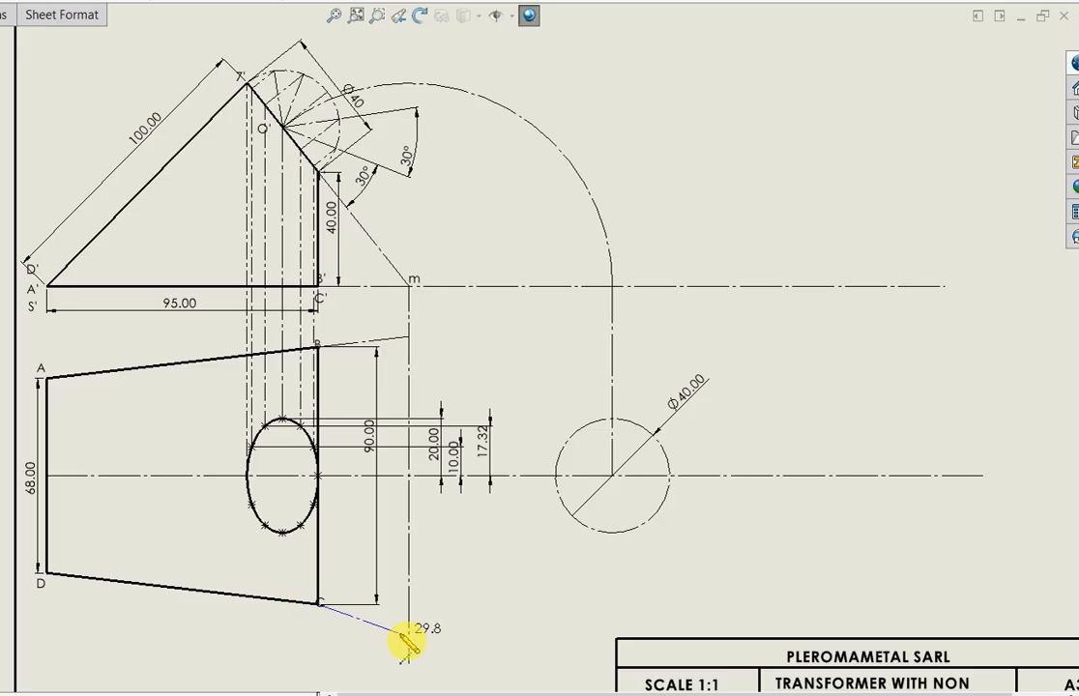
{"action": "left_click", "coordinate": [408, 619]}
{"action": "key", "text": "Escape"}
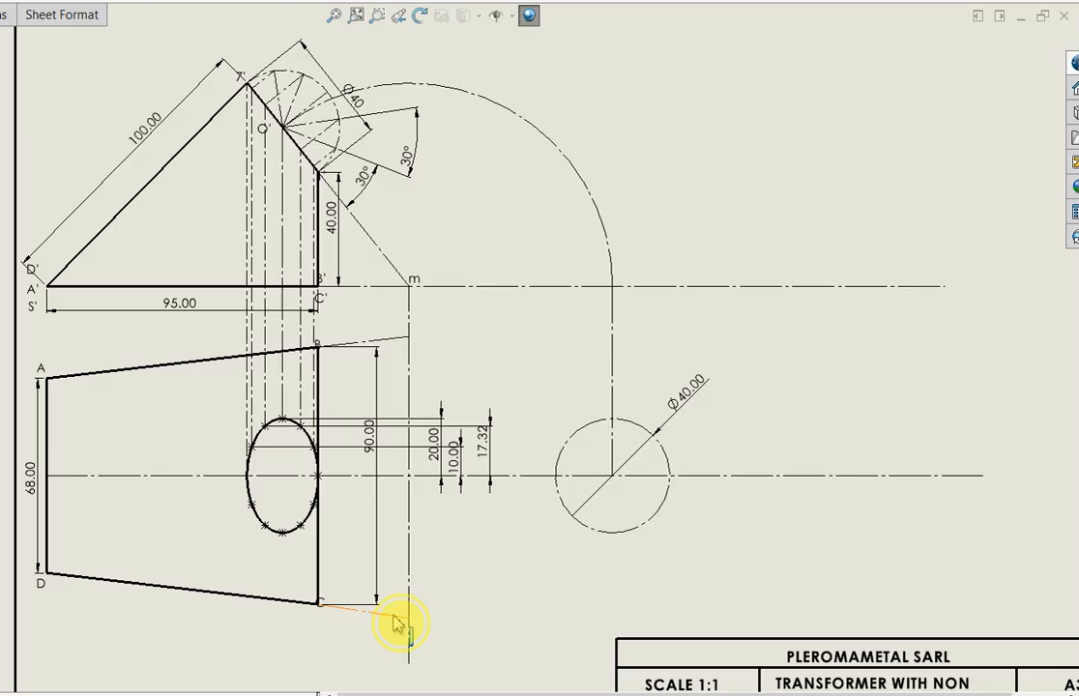
{"action": "left_click", "coordinate": [176, 589]}
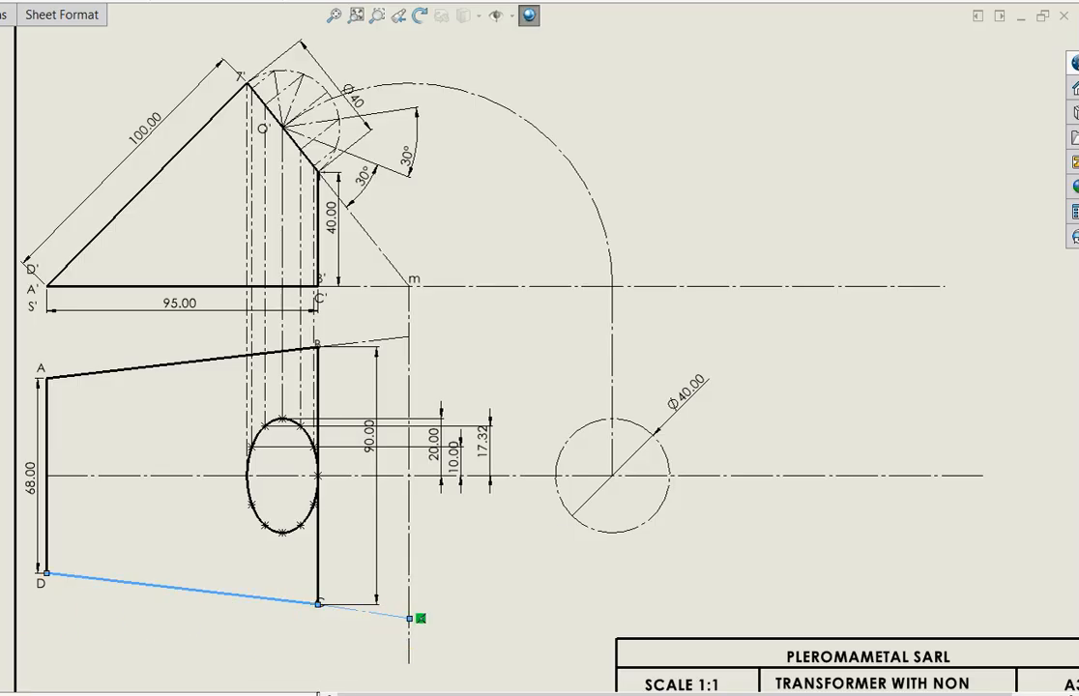
{"action": "left_click", "coordinate": [470, 554]}
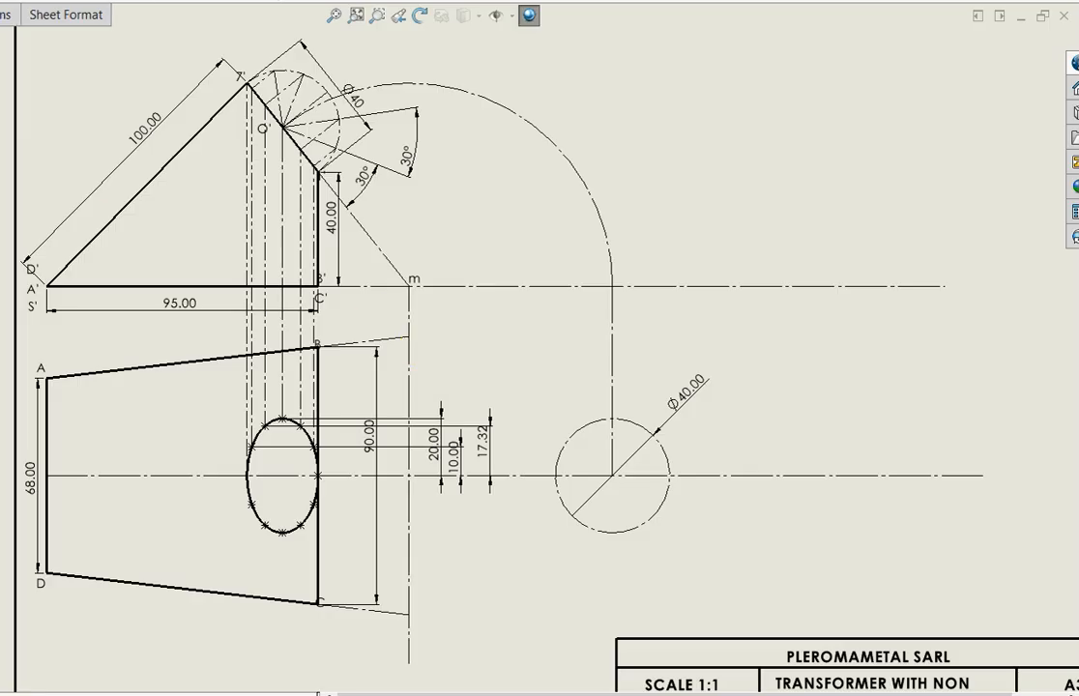
Label the points where the extensions of AB and DC meet the vertical centerline as m1 and m2
{"action": "left_click", "coordinate": [420, 340]}
{"action": "type", "text": "m1"}
{"action": "left_click", "coordinate": [468, 403]}
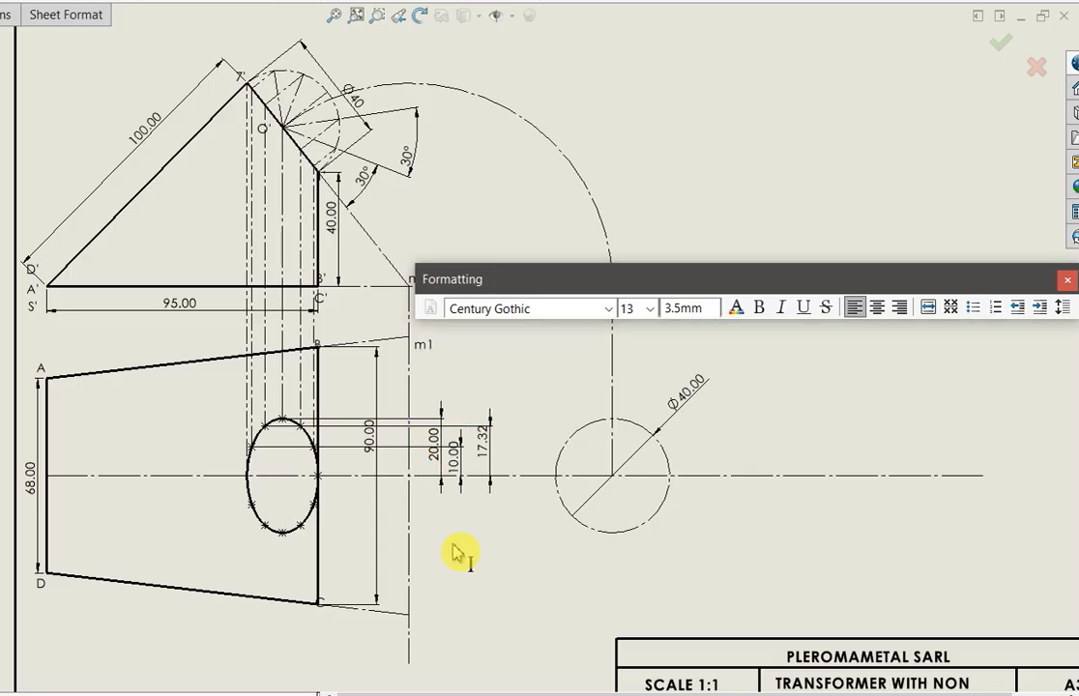
{"action": "left_click", "coordinate": [421, 619]}
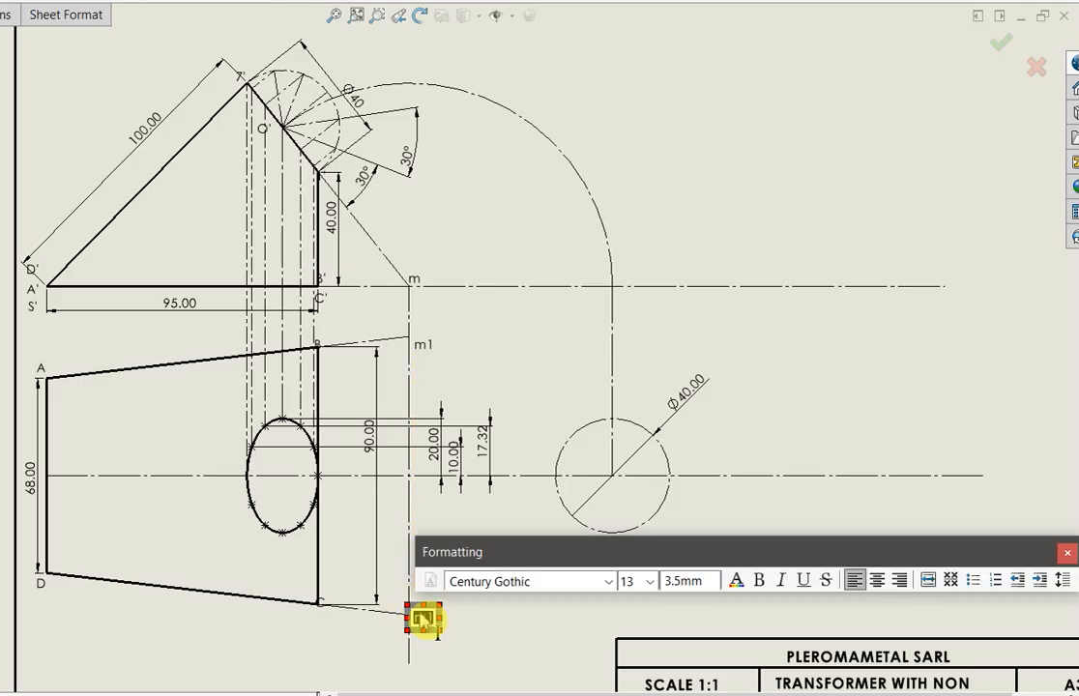
{"action": "type", "text": "m2"}
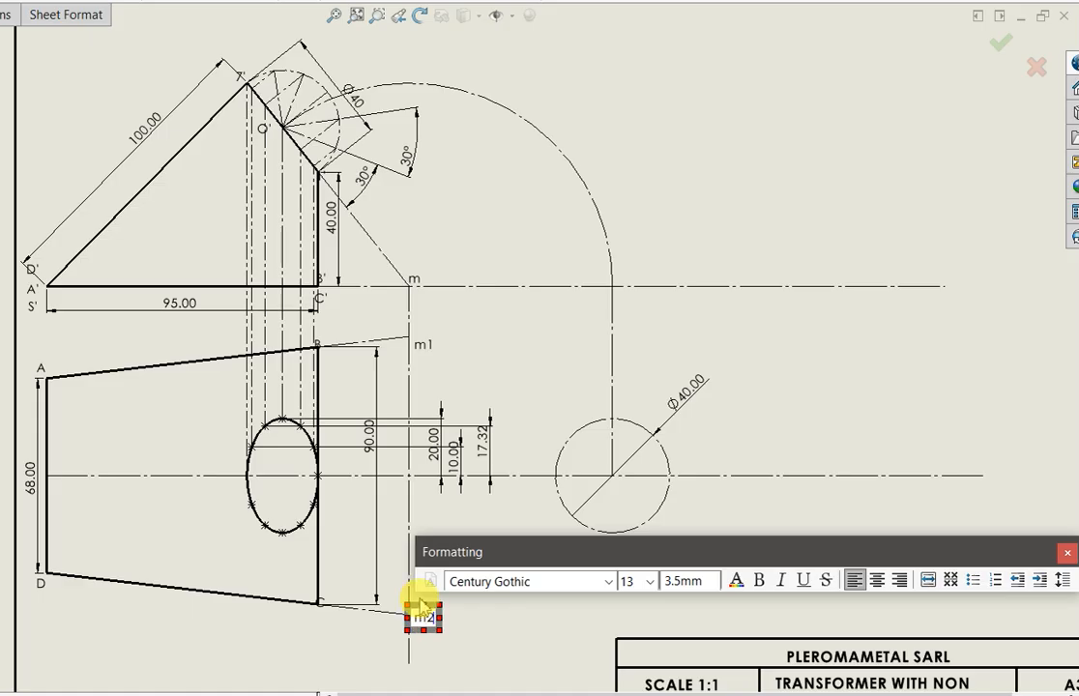
{"action": "key", "text": "Return"}
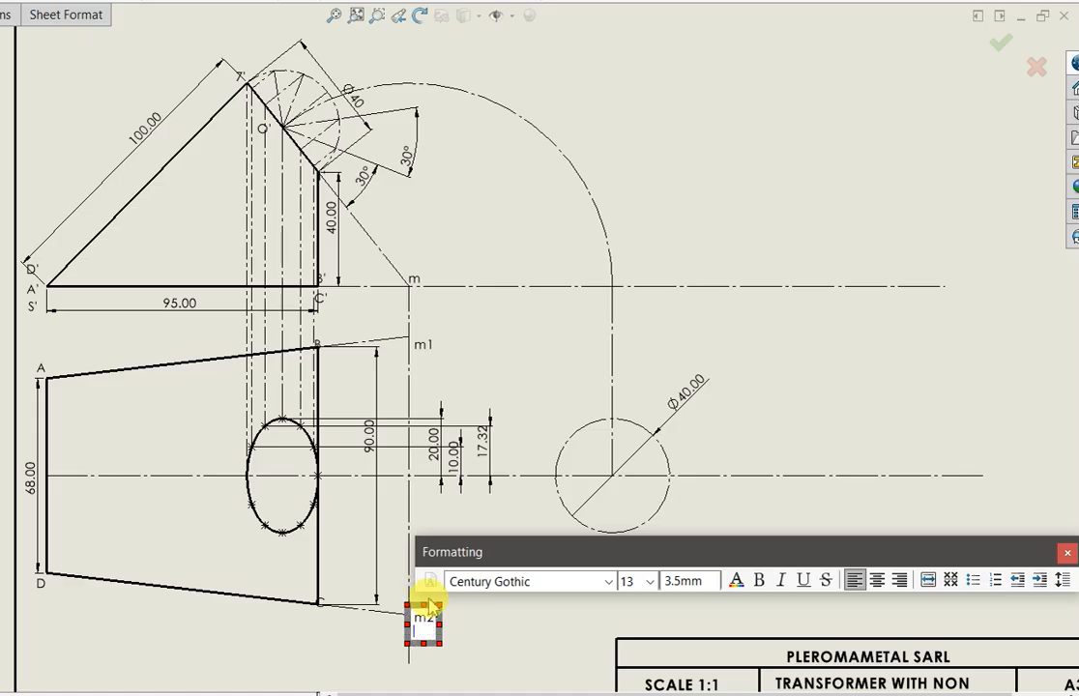
{"action": "left_click", "coordinate": [507, 636]}
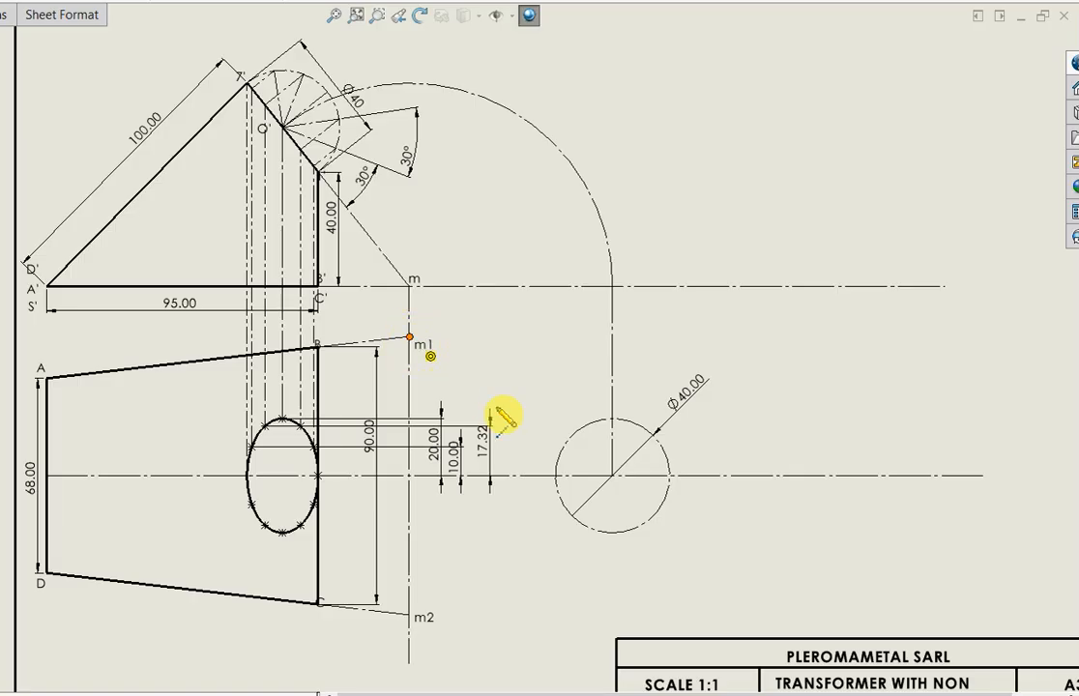
Draw a centerline from m1 to the center of the Ø40 circle
{"action": "left_click", "coordinate": [611, 474]}
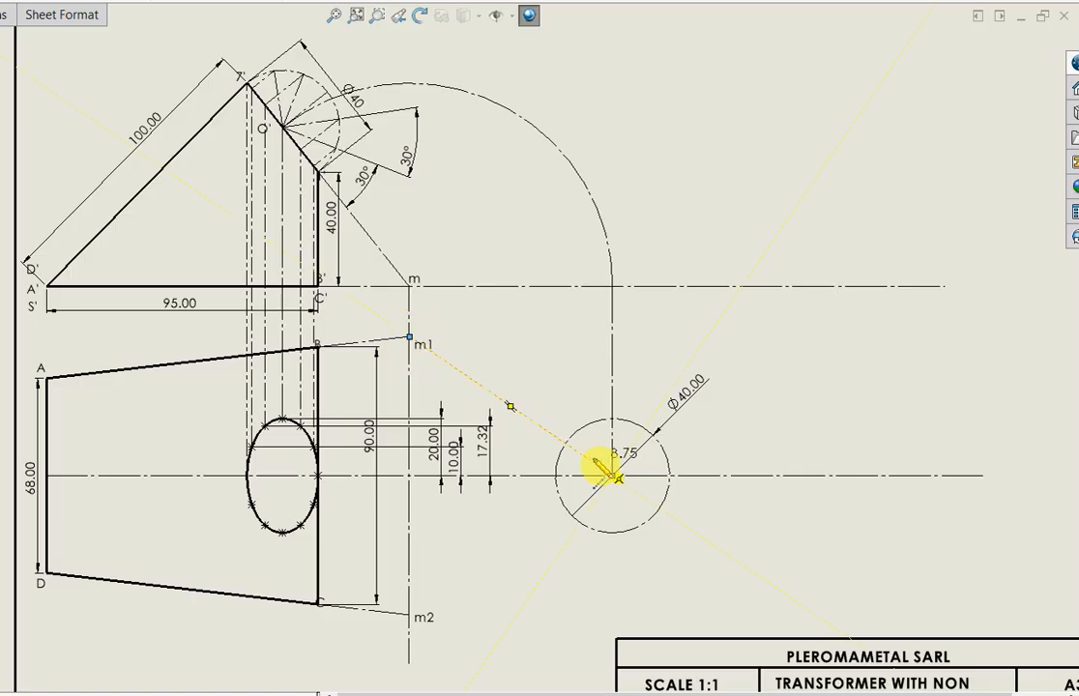
{"action": "key", "text": "Escape"}
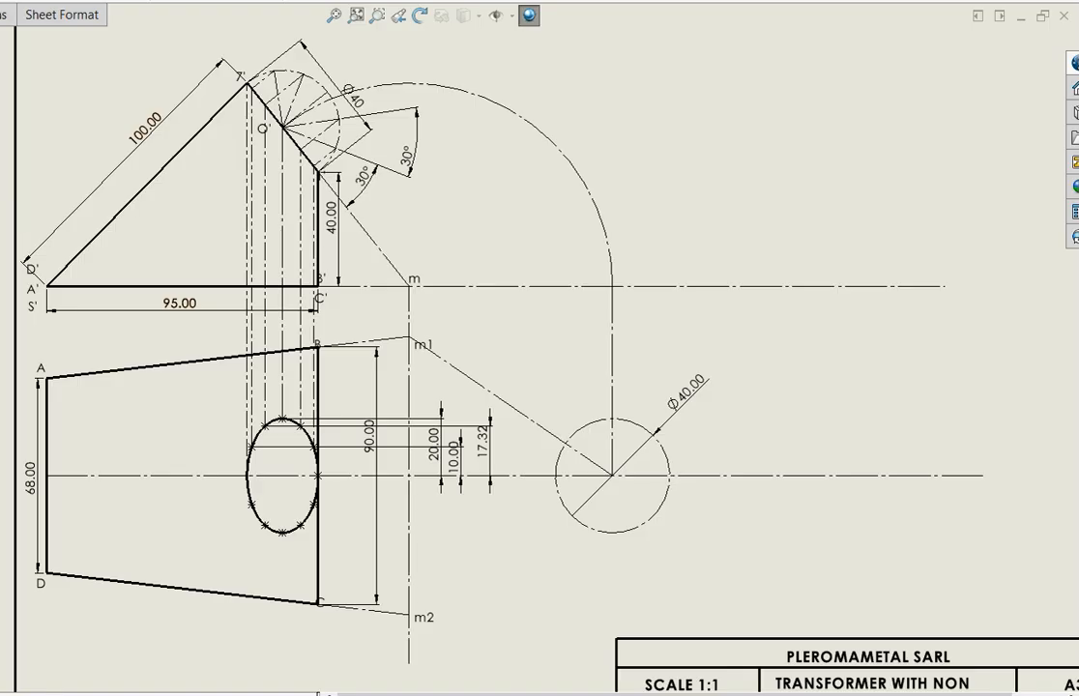
{"action": "left_click", "coordinate": [510, 406]}
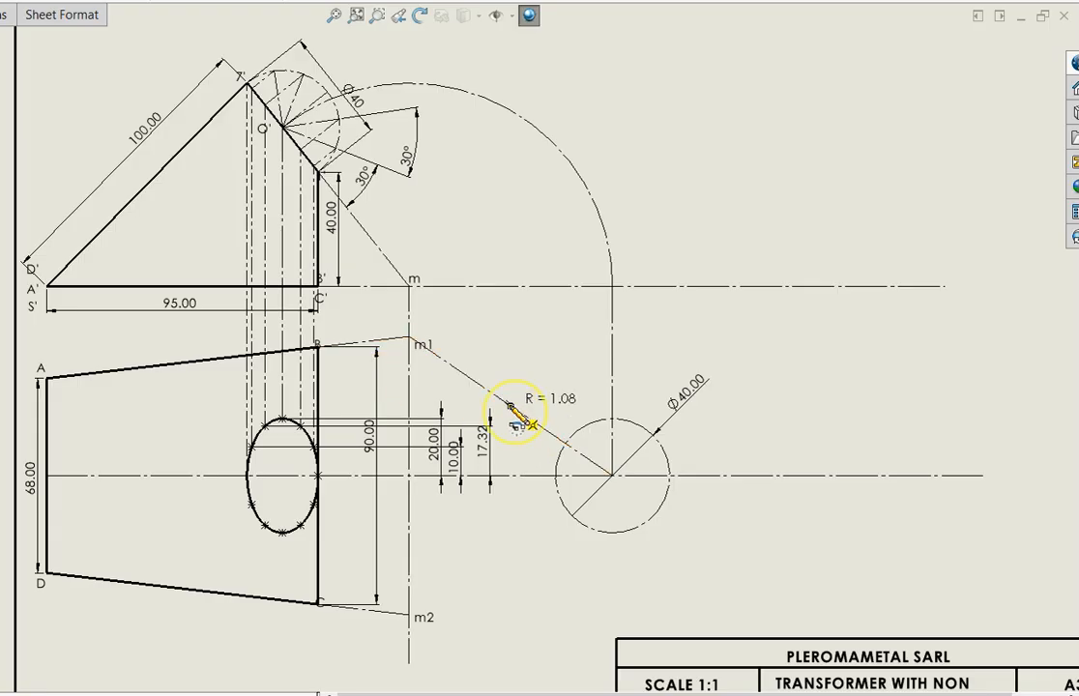
{"action": "left_click", "coordinate": [409, 338]}
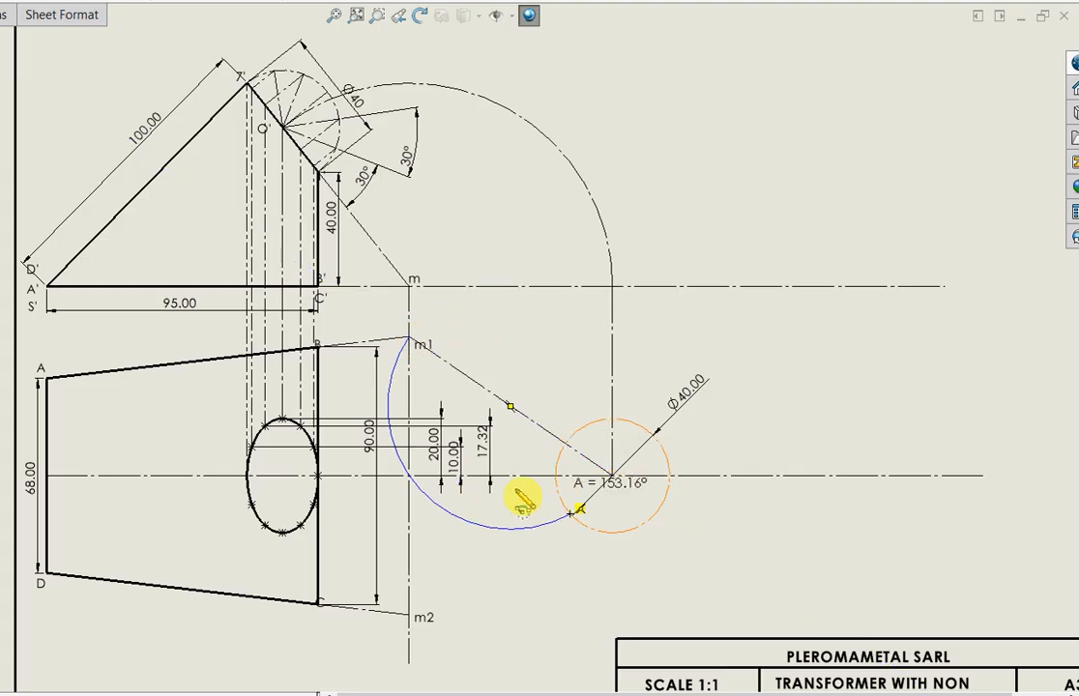
{"action": "key", "text": "Escape"}
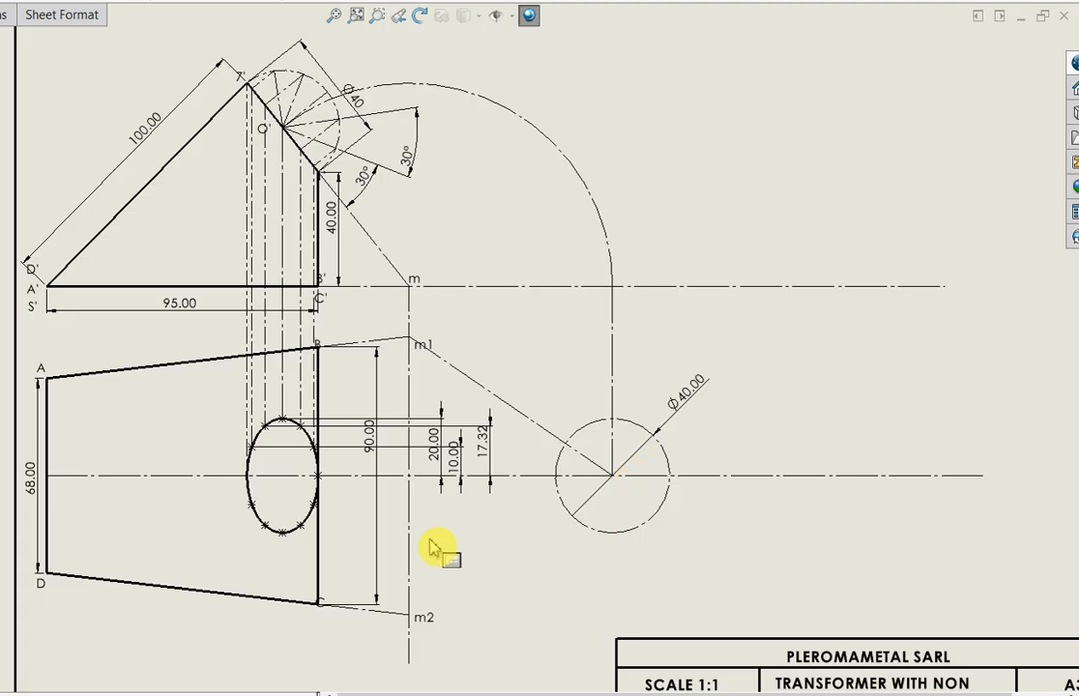
Draw a centerpoint arc of about 27° about the m1 line's midpoint, from the Ø40 circle's center up to the circle
{"action": "left_click", "coordinate": [511, 406]}
{"action": "left_click", "coordinate": [620, 471]}
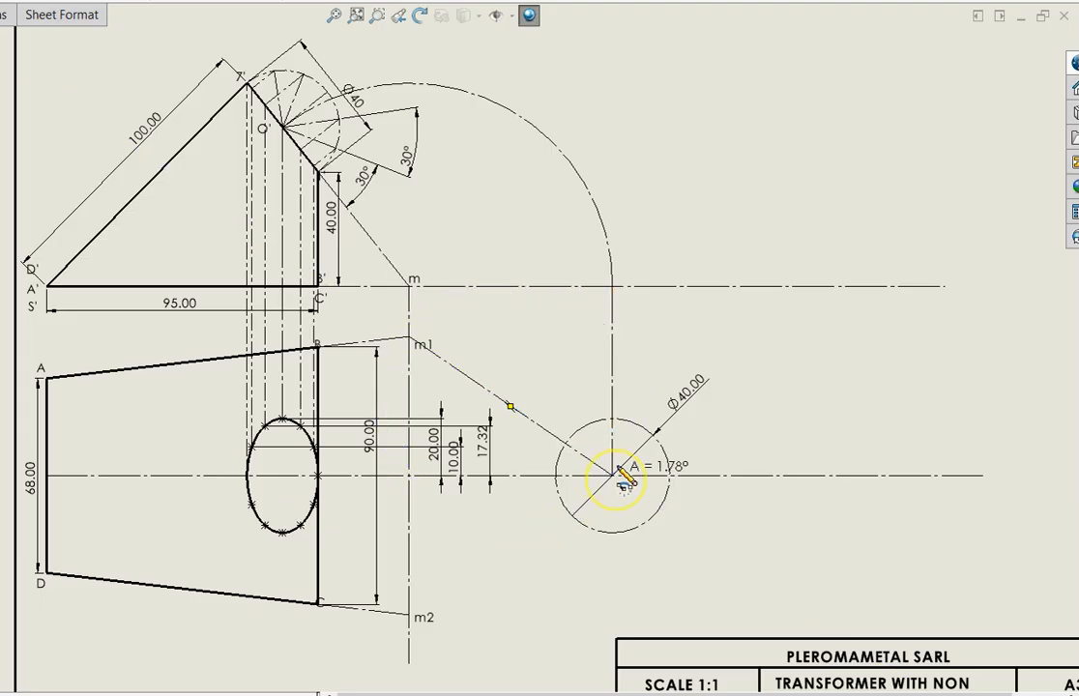
{"action": "left_click", "coordinate": [633, 423]}
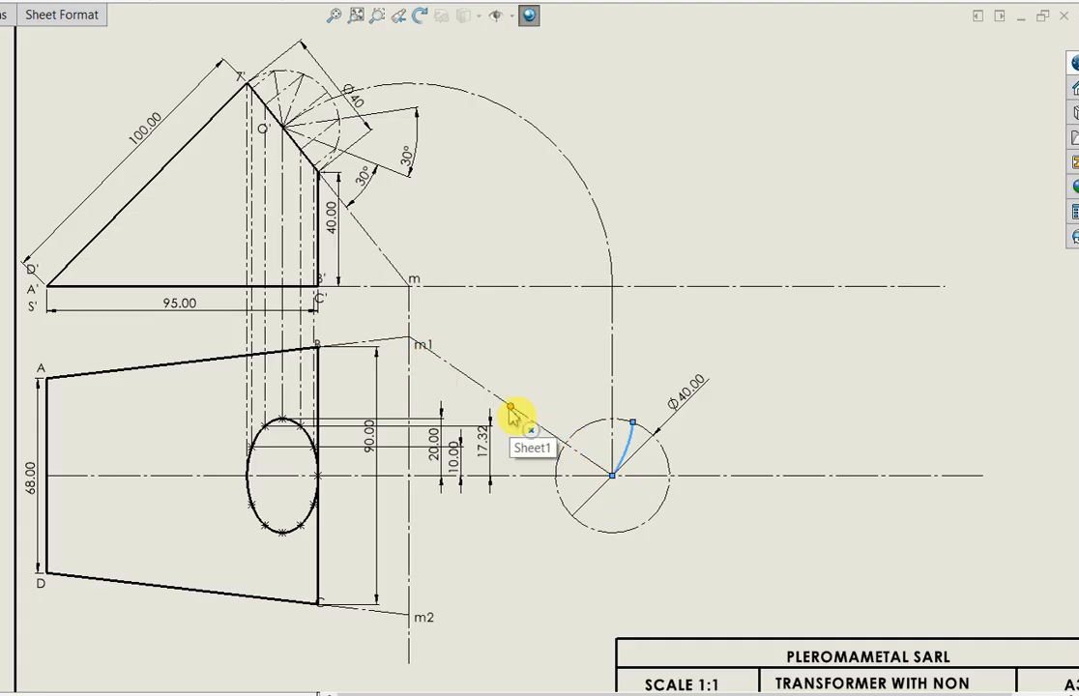
{"action": "left_click", "coordinate": [510, 407]}
{"action": "left_click", "coordinate": [630, 443], "text": "ctrl"}
{"action": "left_click_drag", "start_coordinate": [630, 440], "coordinate": [633, 427]}
{"action": "left_click", "coordinate": [631, 426]}
{"action": "left_click", "coordinate": [546, 435], "text": "ctrl"}
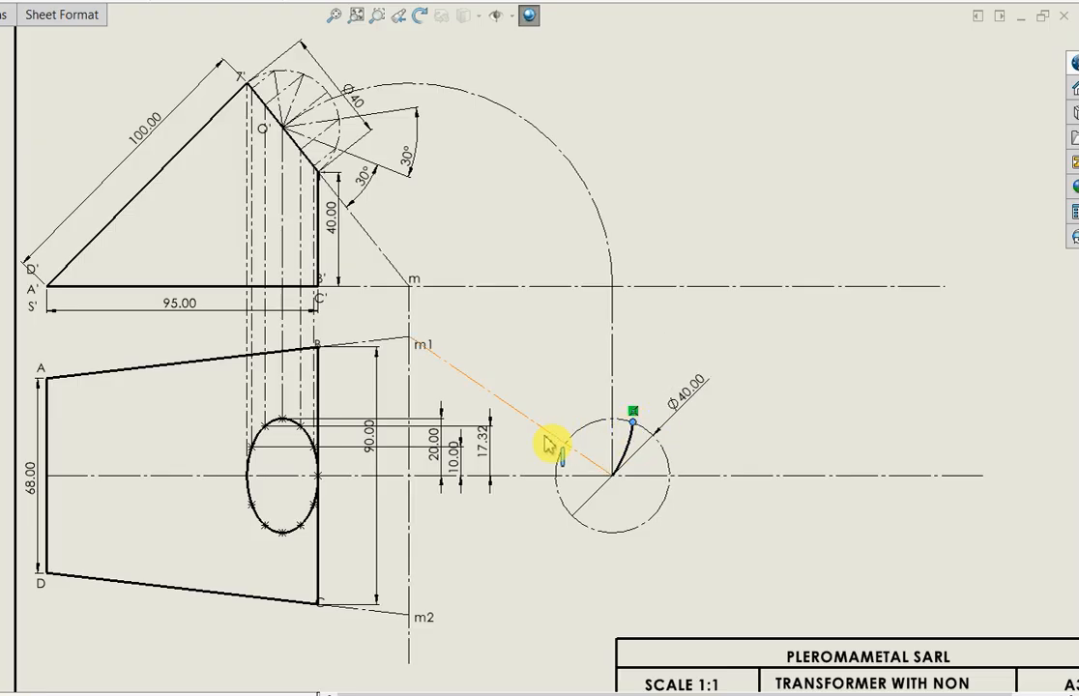
Draw a horizontal centerline about 127 mm long from the arc's end on the Ø40 circle to the upper part of the ellipse
{"action": "scroll", "coordinate": [572, 430], "scroll_direction": "down", "scroll_amount": 3}
{"action": "left_click", "coordinate": [629, 400]}
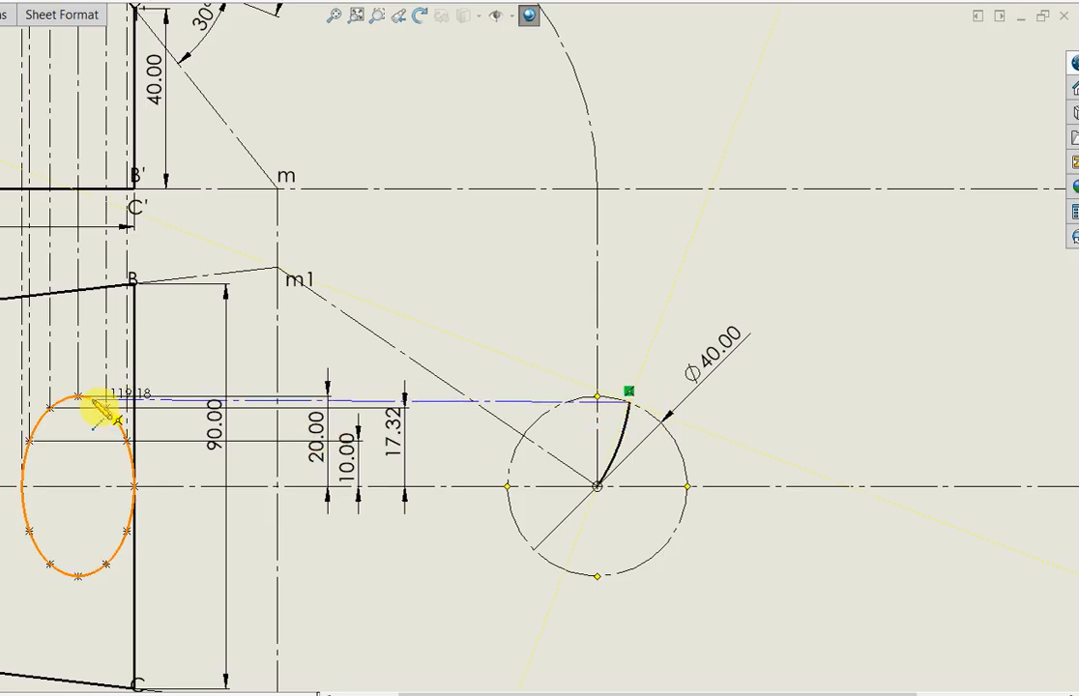
{"action": "left_click", "coordinate": [61, 405]}
{"action": "left_click", "coordinate": [59, 402]}
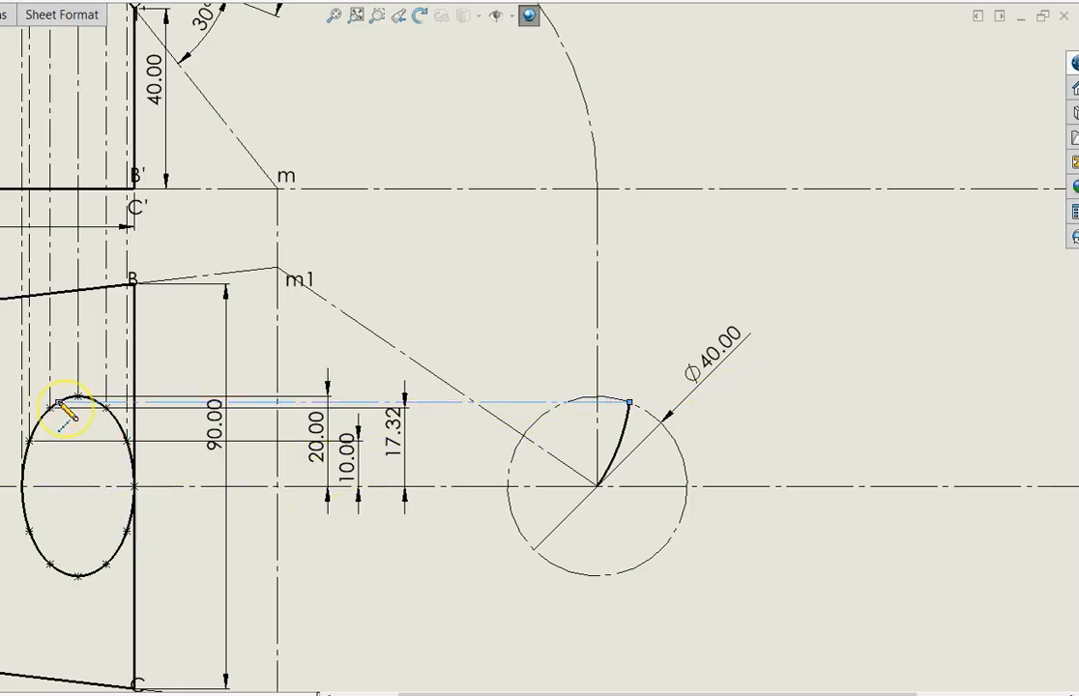
{"action": "key", "text": "Escape"}
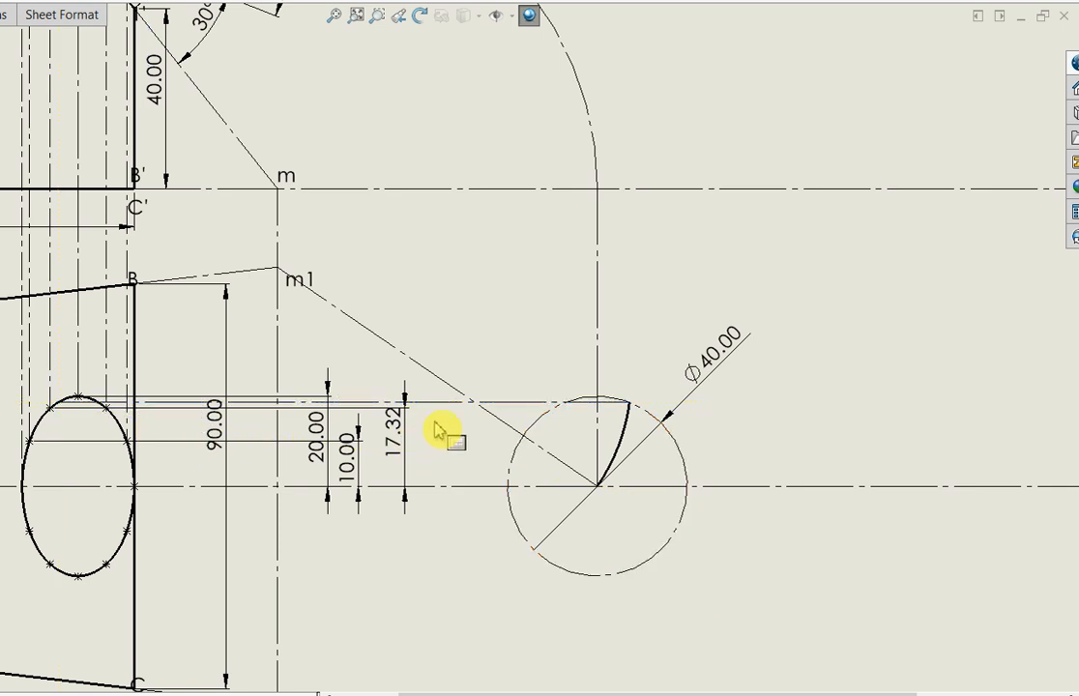
{"action": "left_click", "coordinate": [522, 408]}
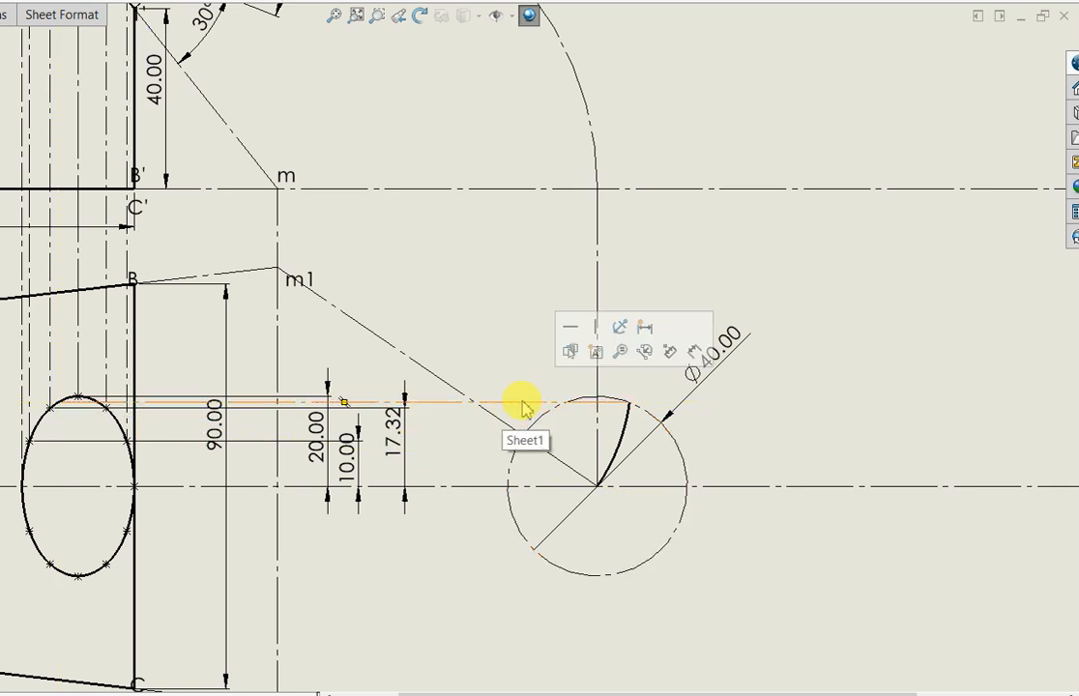
{"action": "left_click", "coordinate": [569, 331]}
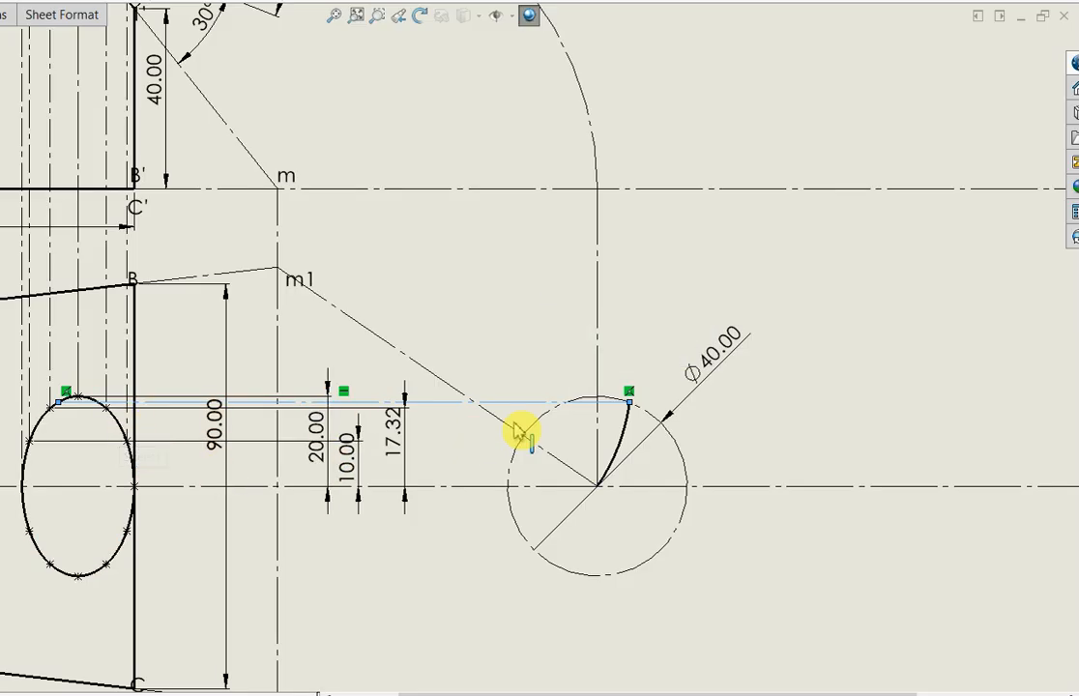
Add the label t1 beside the ellipse in the top view for the point reached by the horizontal centerline
{"action": "scroll", "coordinate": [314, 451], "scroll_direction": "up", "scroll_amount": 3}
{"action": "scroll", "coordinate": [42, 288], "scroll_direction": "down", "scroll_amount": 1}
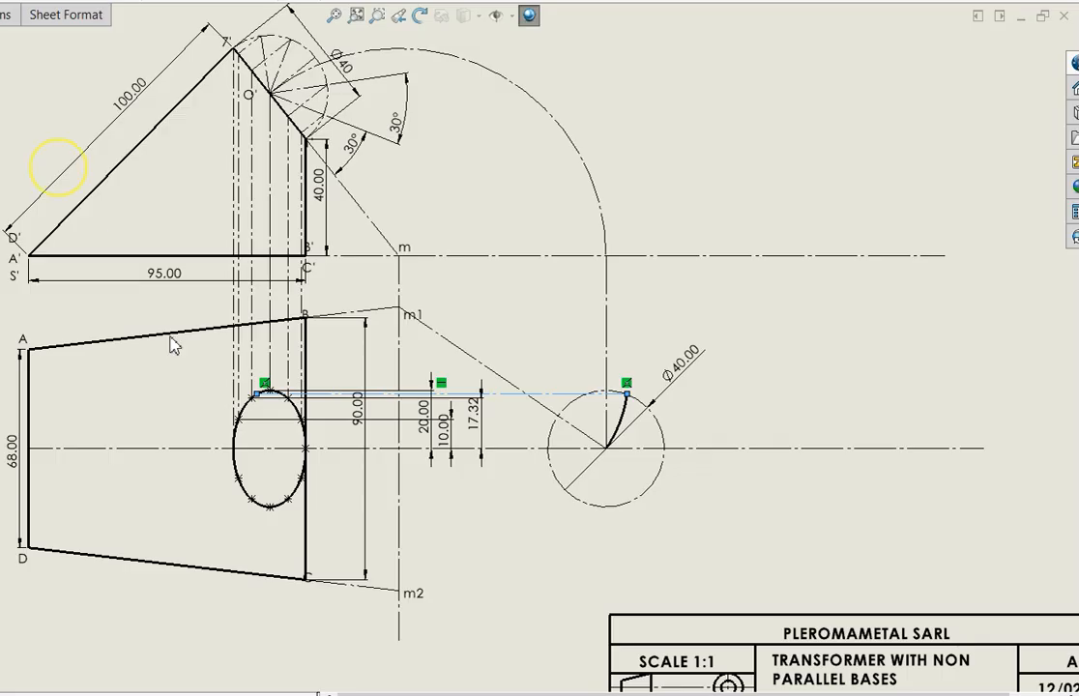
{"action": "scroll", "coordinate": [260, 392], "scroll_direction": "down", "scroll_amount": 2}
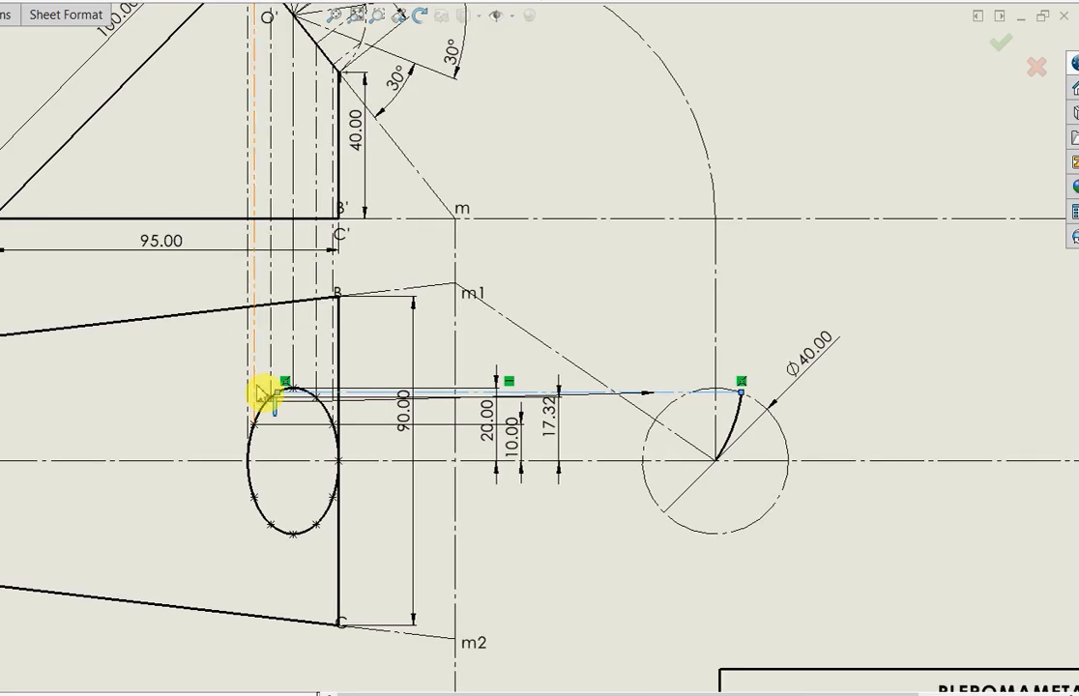
{"action": "scroll", "coordinate": [259, 389], "scroll_direction": "down", "scroll_amount": 2}
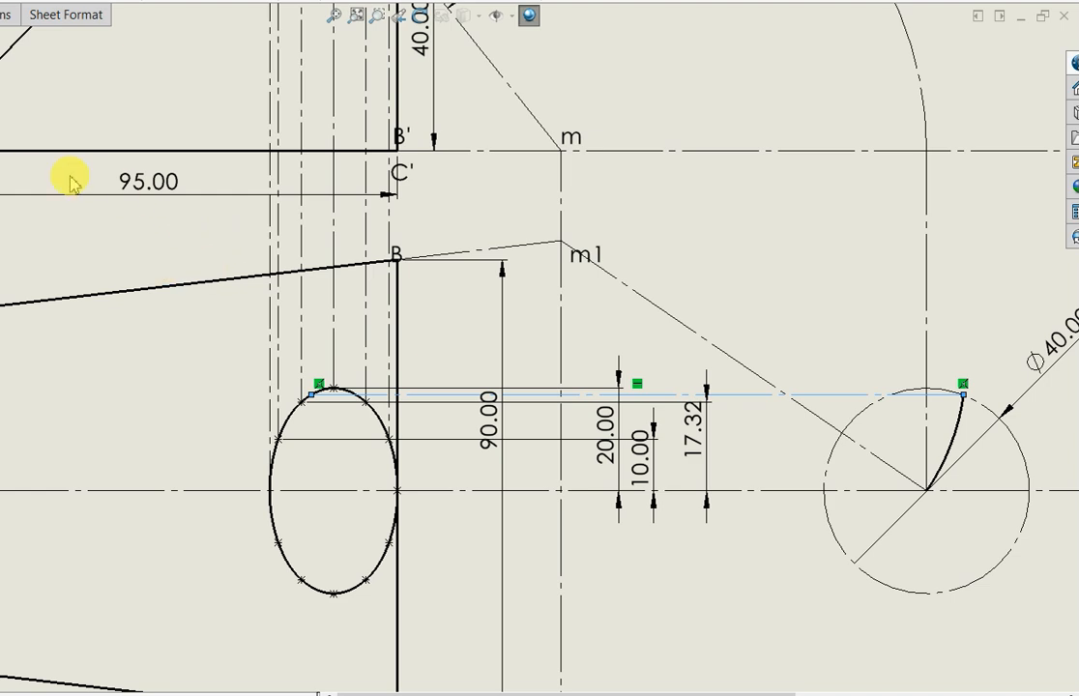
{"action": "left_click", "coordinate": [2, 138]}
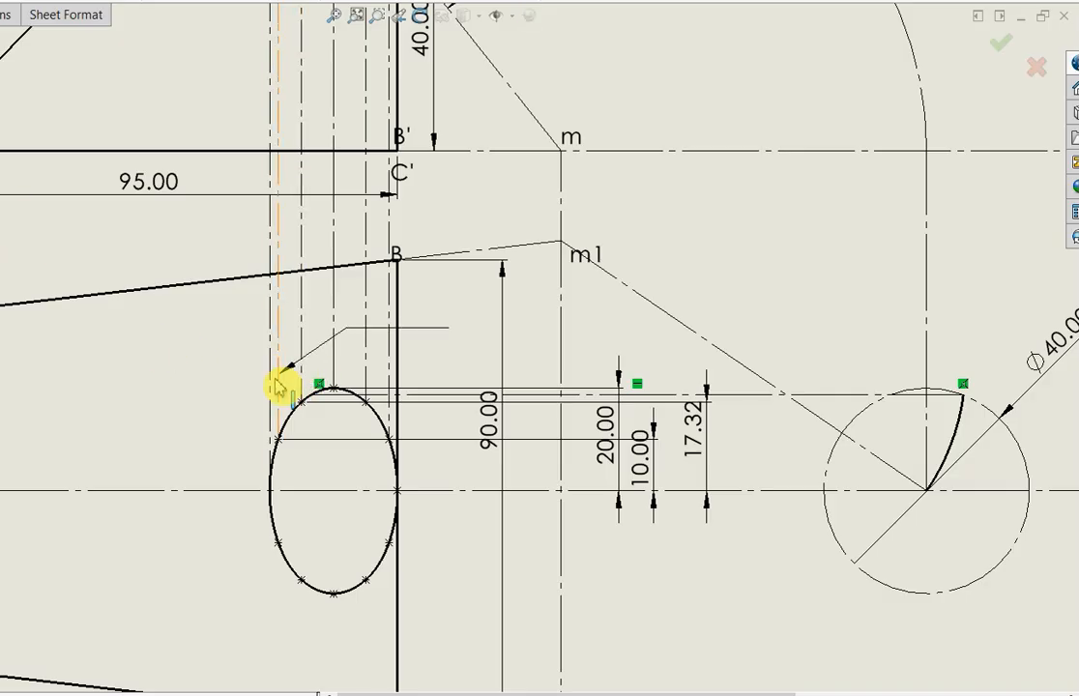
{"action": "left_click", "coordinate": [210, 397]}
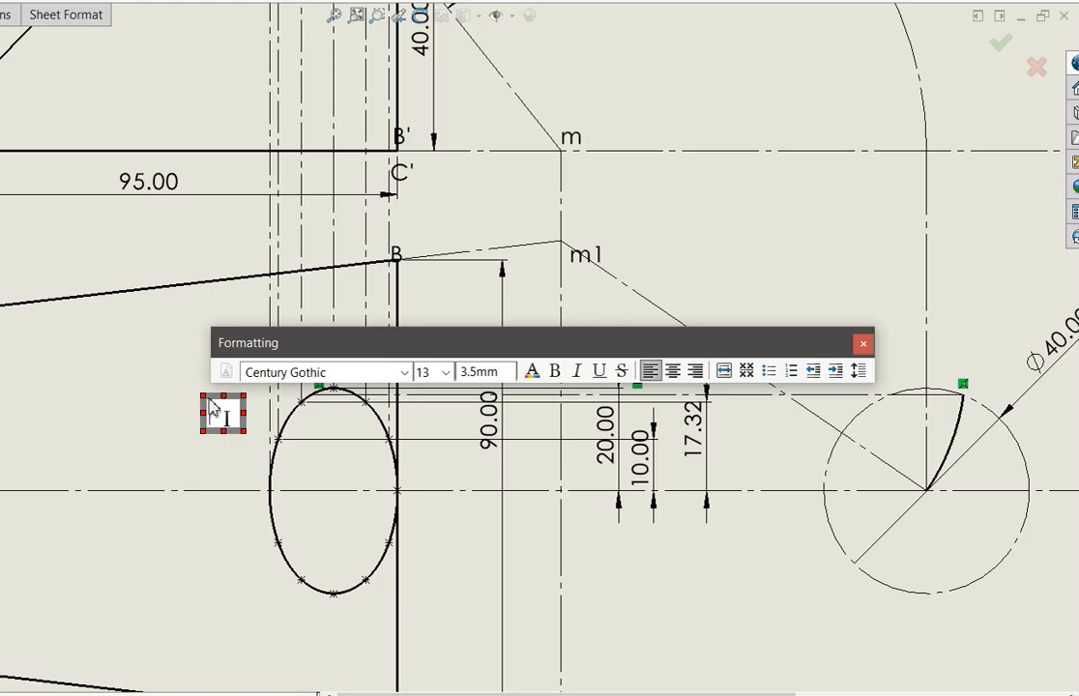
{"action": "type", "text": "t1"}
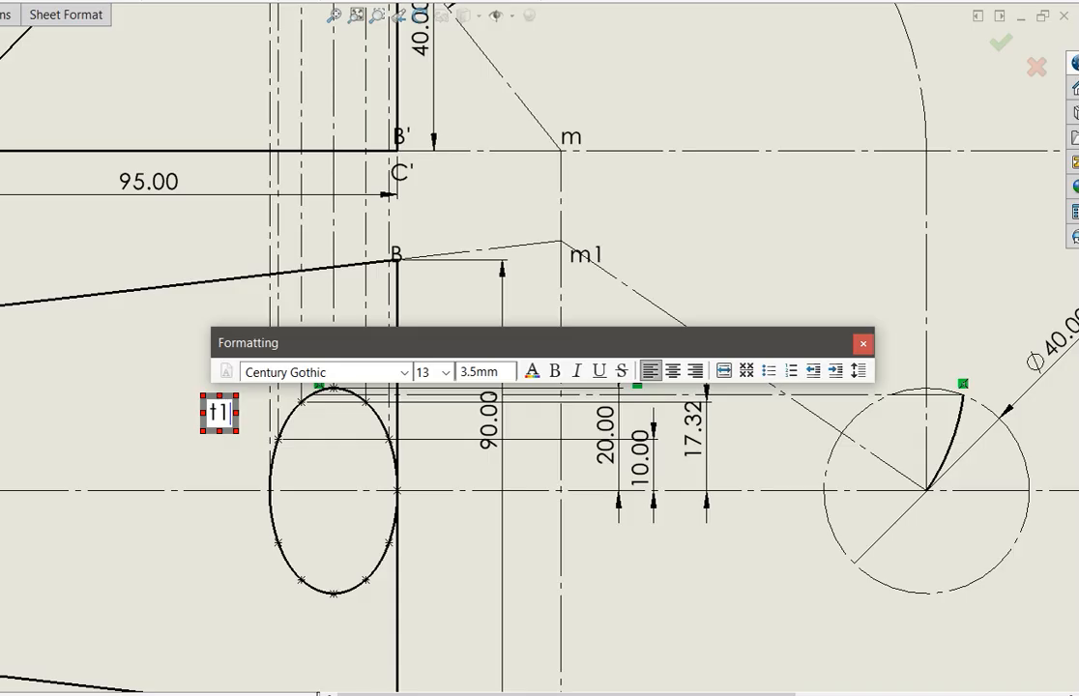
{"action": "left_click", "coordinate": [186, 432]}
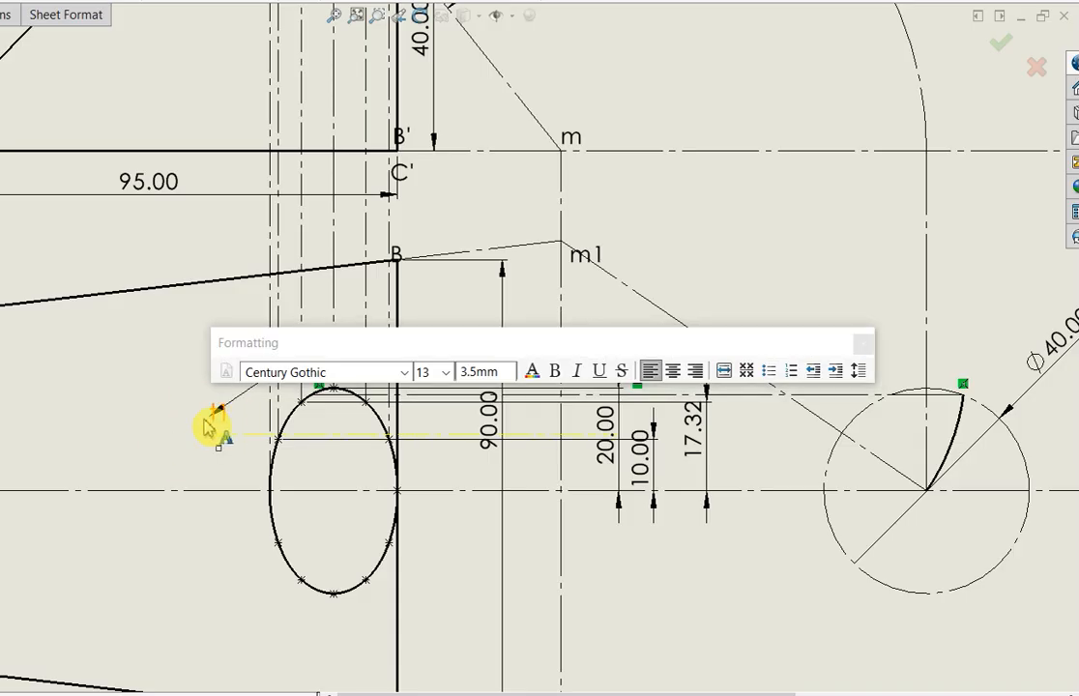
Position the t1 label beside its point on the ellipse and draw a solid line from that point to B
{"action": "left_click", "coordinate": [220, 420]}
{"action": "left_click_drag", "start_coordinate": [274, 404], "coordinate": [322, 387]}
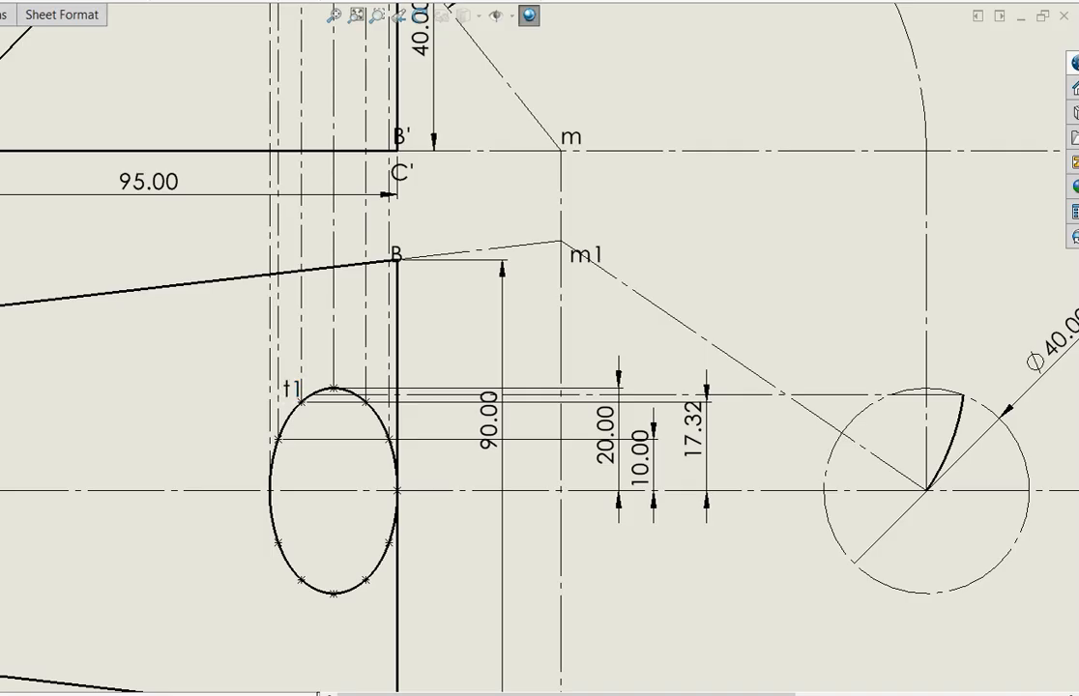
{"action": "left_click", "coordinate": [312, 397]}
{"action": "left_click", "coordinate": [310, 390]}
{"action": "key", "text": "Escape"}
{"action": "left_click", "coordinate": [305, 396]}
{"action": "left_click", "coordinate": [397, 258]}
Draw a solid line from point t1 on the ellipse to corner A in the top view
{"action": "left_click", "coordinate": [313, 395]}
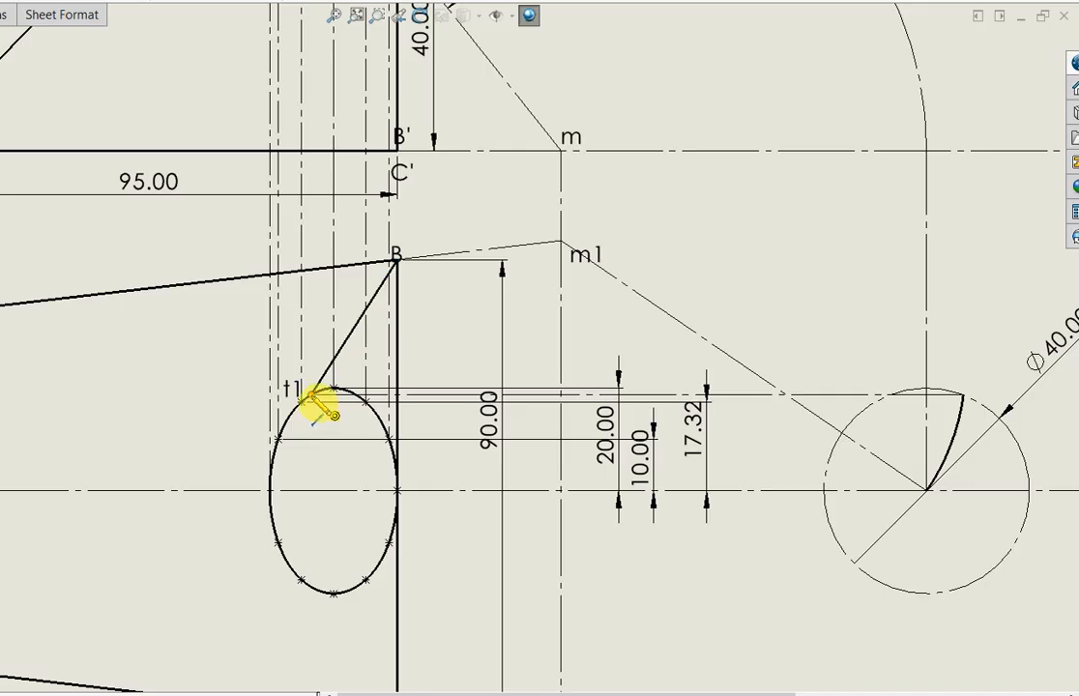
{"action": "left_click", "coordinate": [310, 394]}
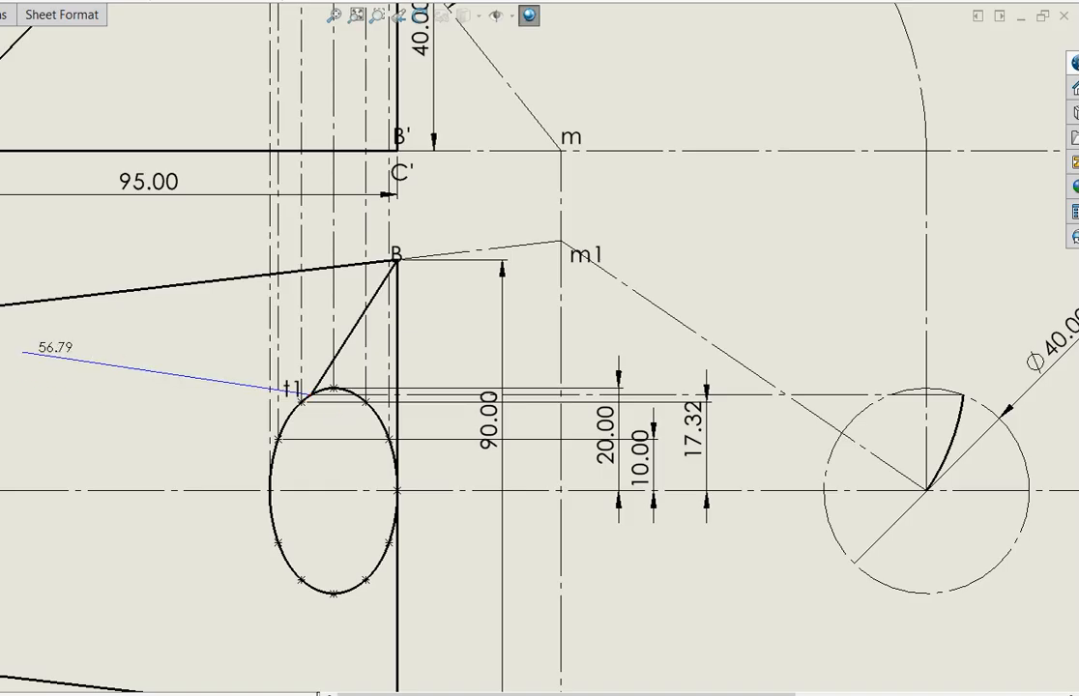
{"action": "left_click", "coordinate": [0, 334]}
{"action": "left_click", "coordinate": [313, 397]}
{"action": "key", "text": "Escape"}
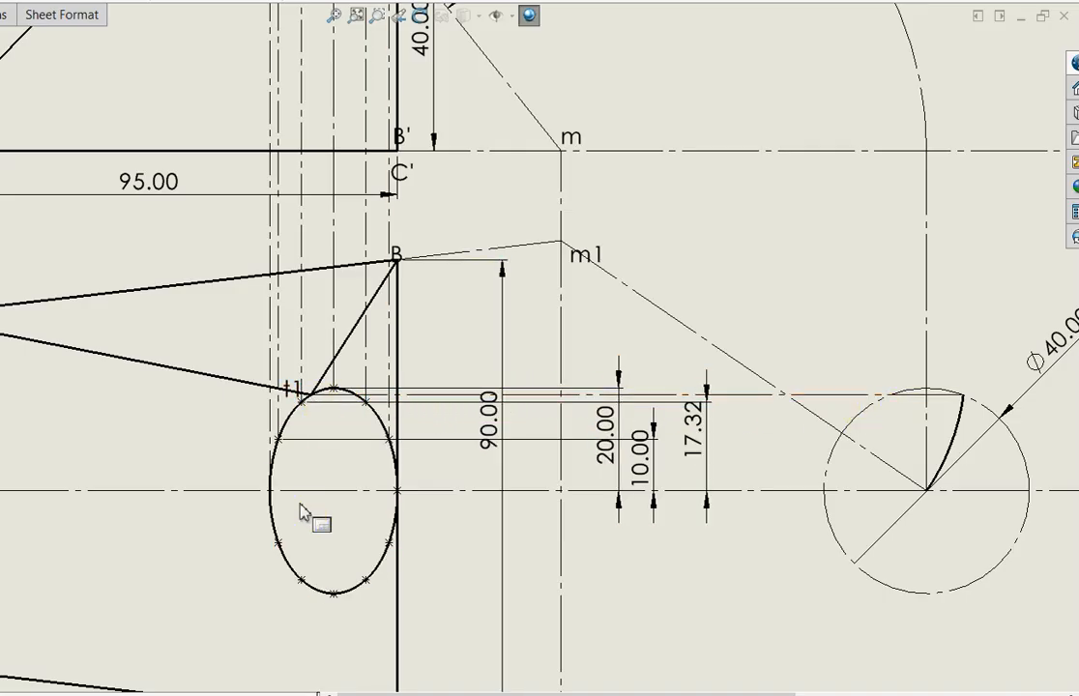
Draw a centerline from m2 to the center of the Ø40 circle
{"action": "scroll", "coordinate": [307, 507], "scroll_direction": "up", "scroll_amount": 2}
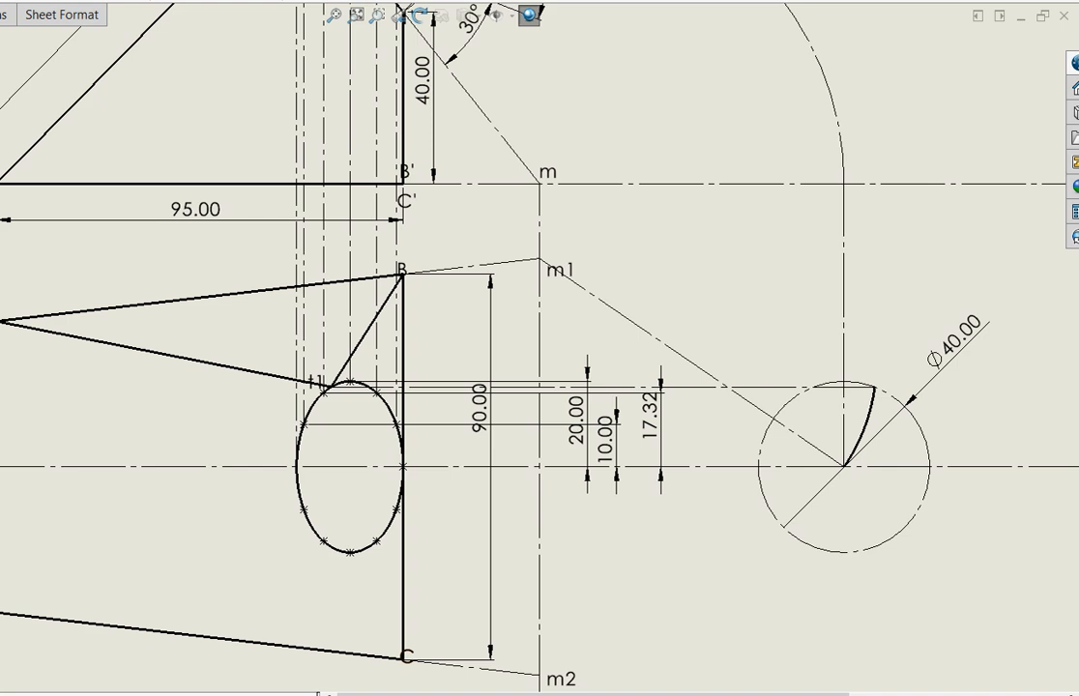
{"action": "left_click", "coordinate": [541, 677]}
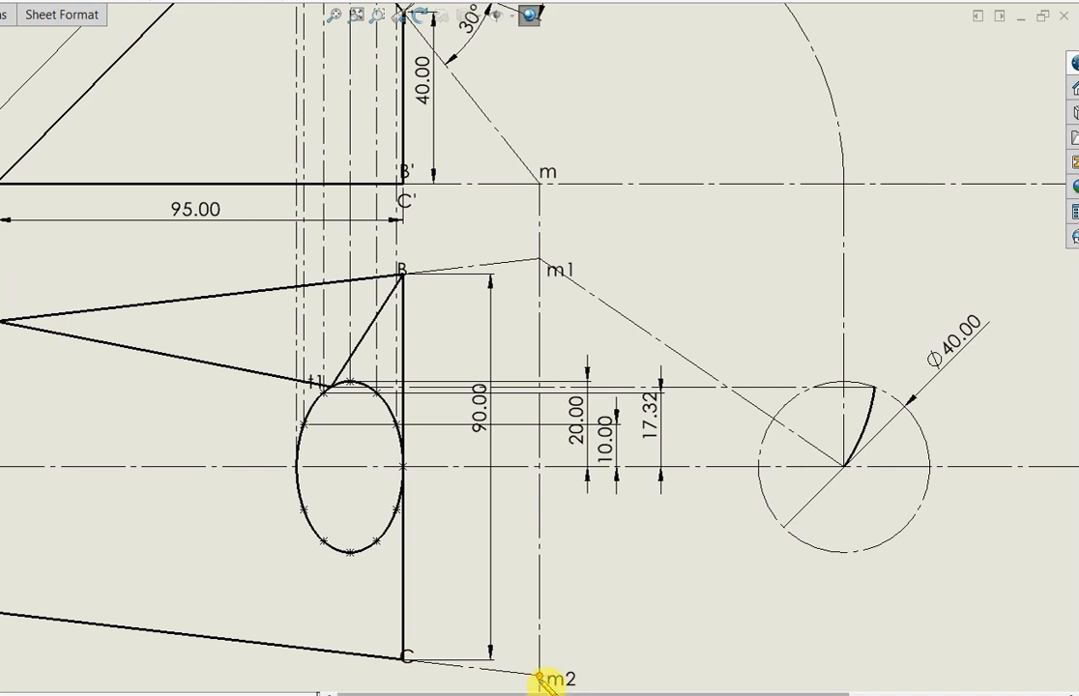
{"action": "left_click_drag", "start_coordinate": [680, 559], "coordinate": [832, 470]}
{"action": "left_click", "coordinate": [844, 467]}
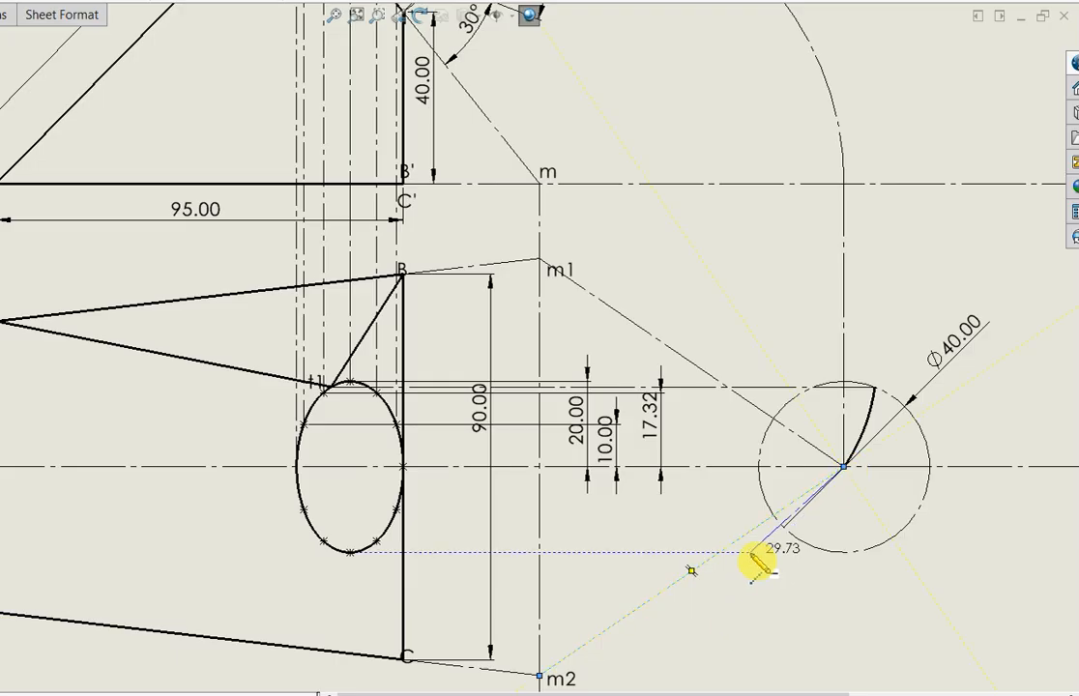
{"action": "key", "text": "Escape"}
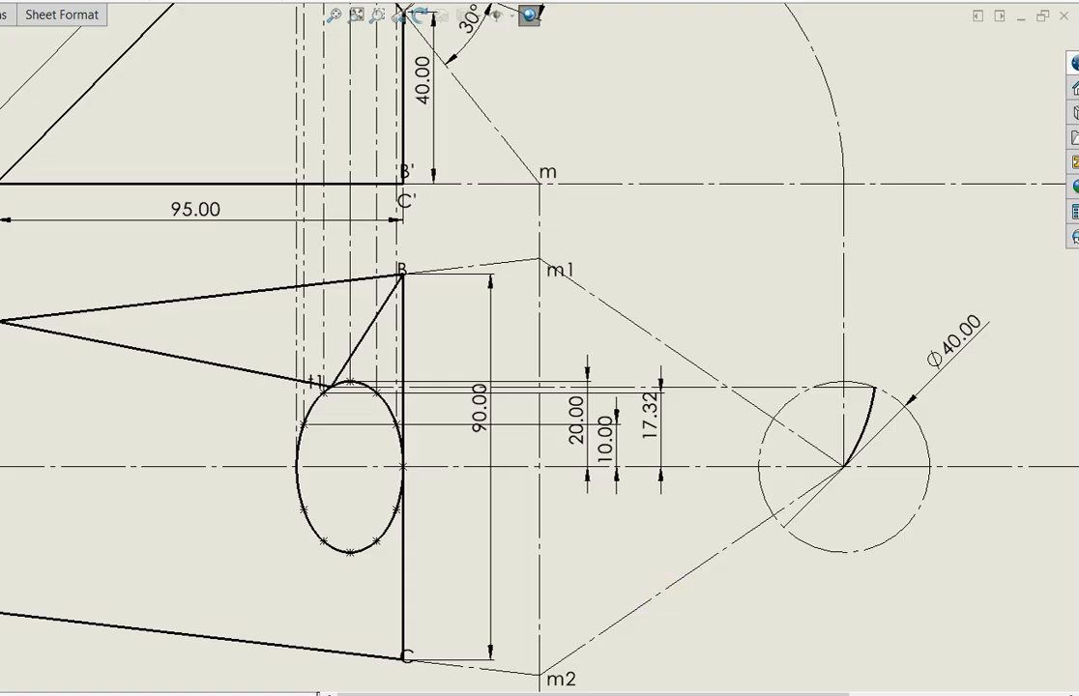
Draw a centerpoint arc of about 27° about the m2 line's midpoint, from the Ø40 circle's center down to the circle
{"action": "left_click", "coordinate": [691, 571]}
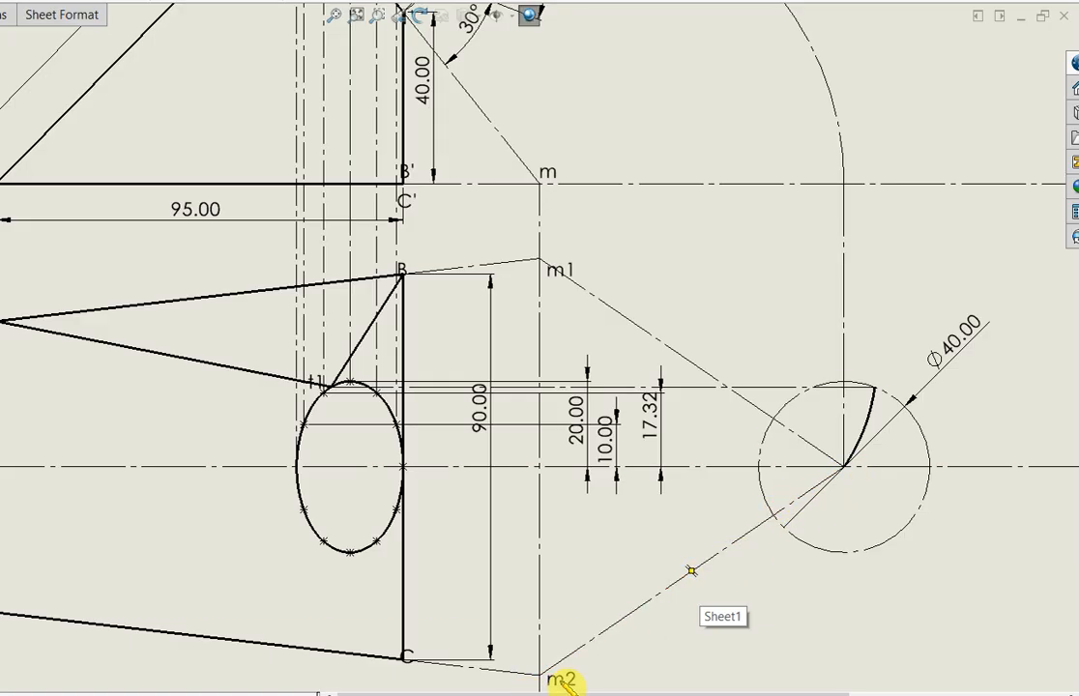
{"action": "left_click", "coordinate": [691, 571]}
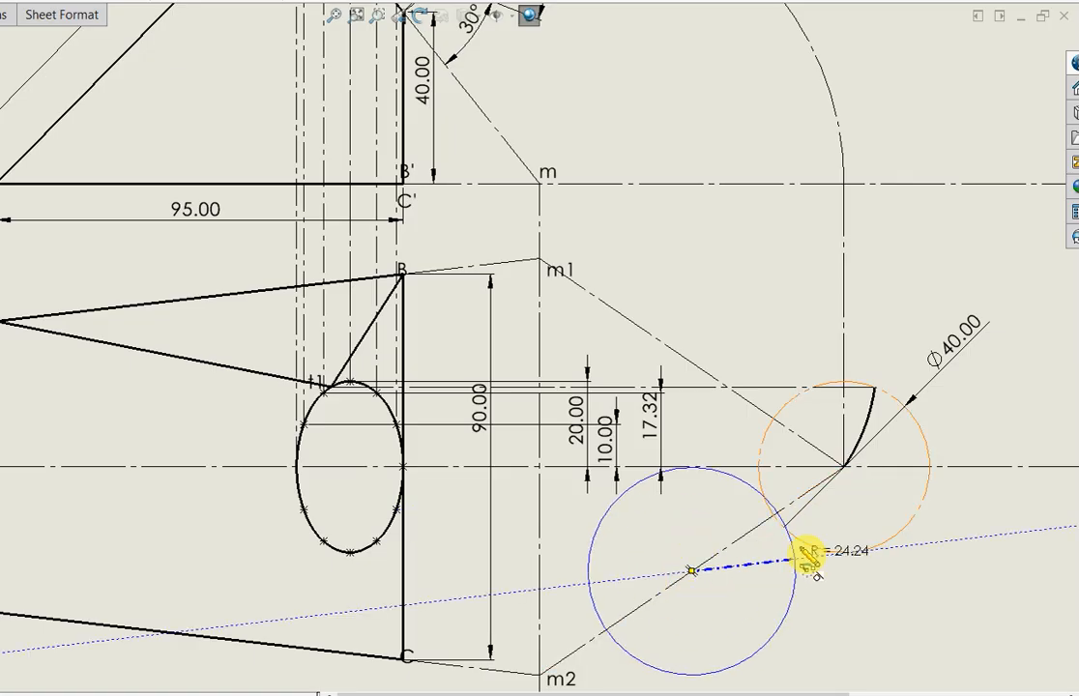
{"action": "left_click", "coordinate": [844, 468]}
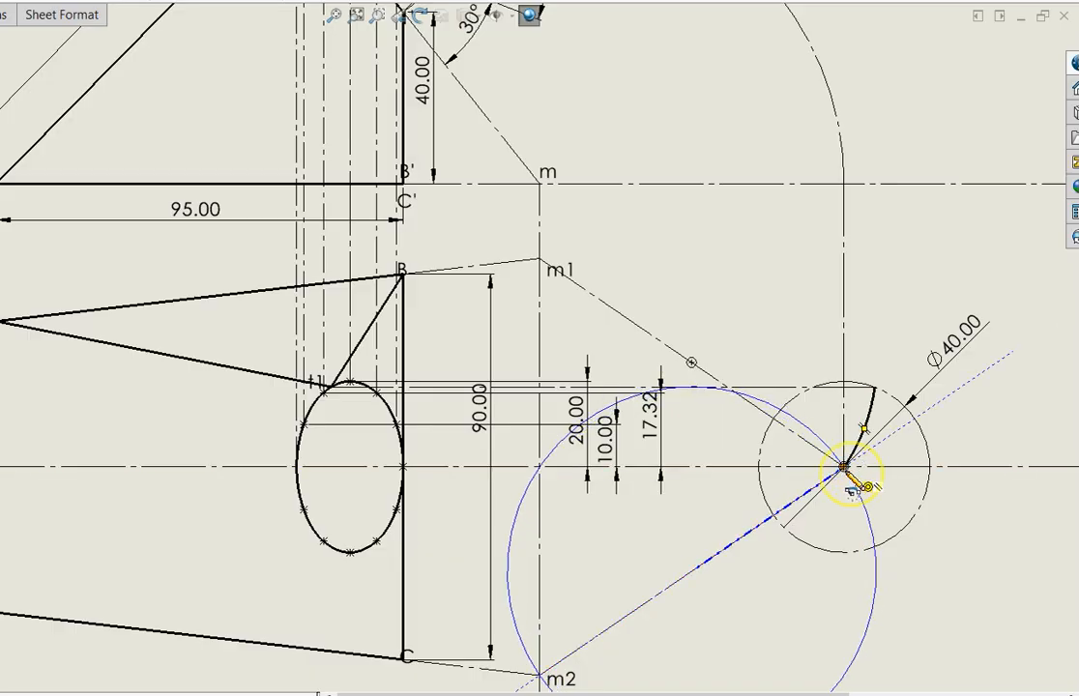
{"action": "left_click", "coordinate": [875, 549]}
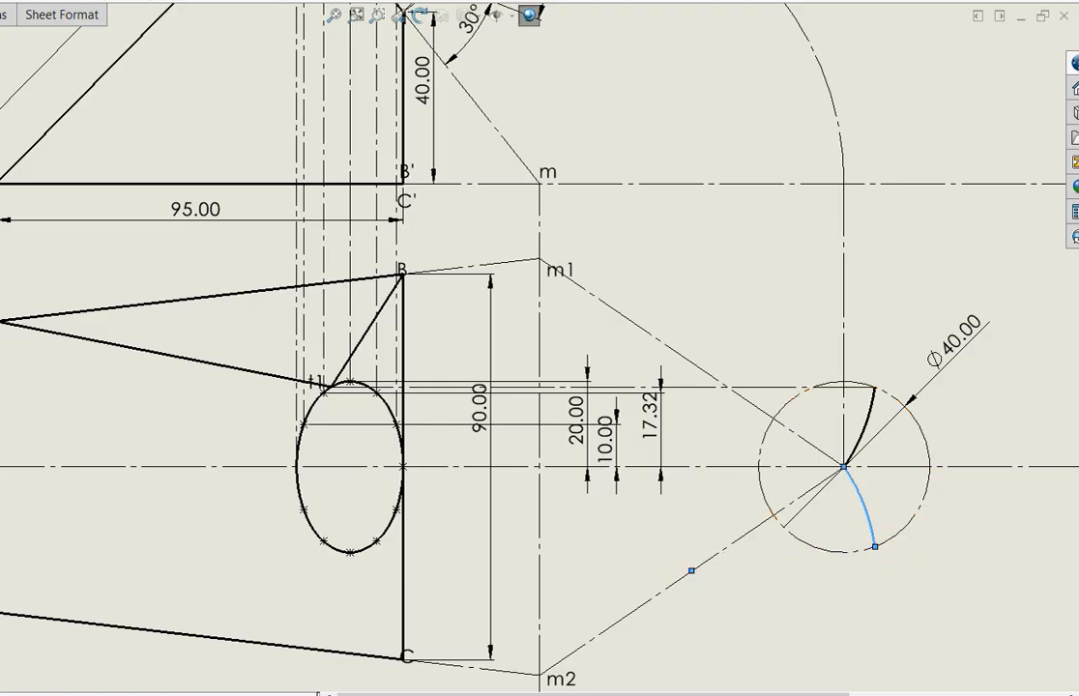
Draw a horizontal centerline about 127 mm long from the lower arc's end on the Ø40 circle to the lower part of the ellipse
{"action": "left_click", "coordinate": [875, 549]}
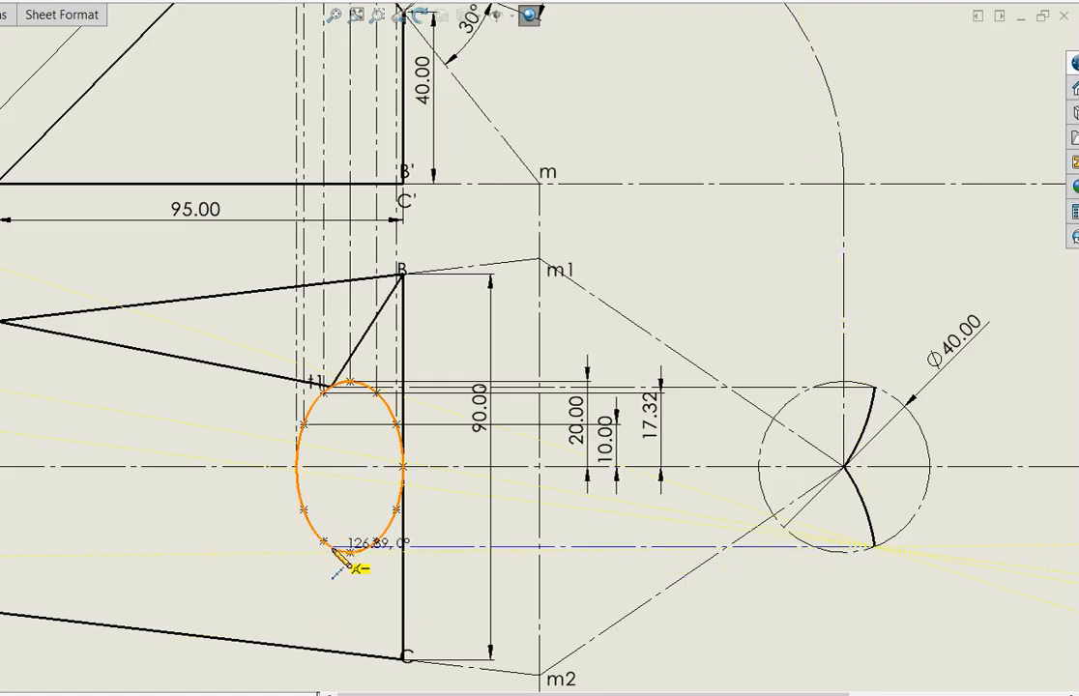
{"action": "left_click", "coordinate": [332, 548]}
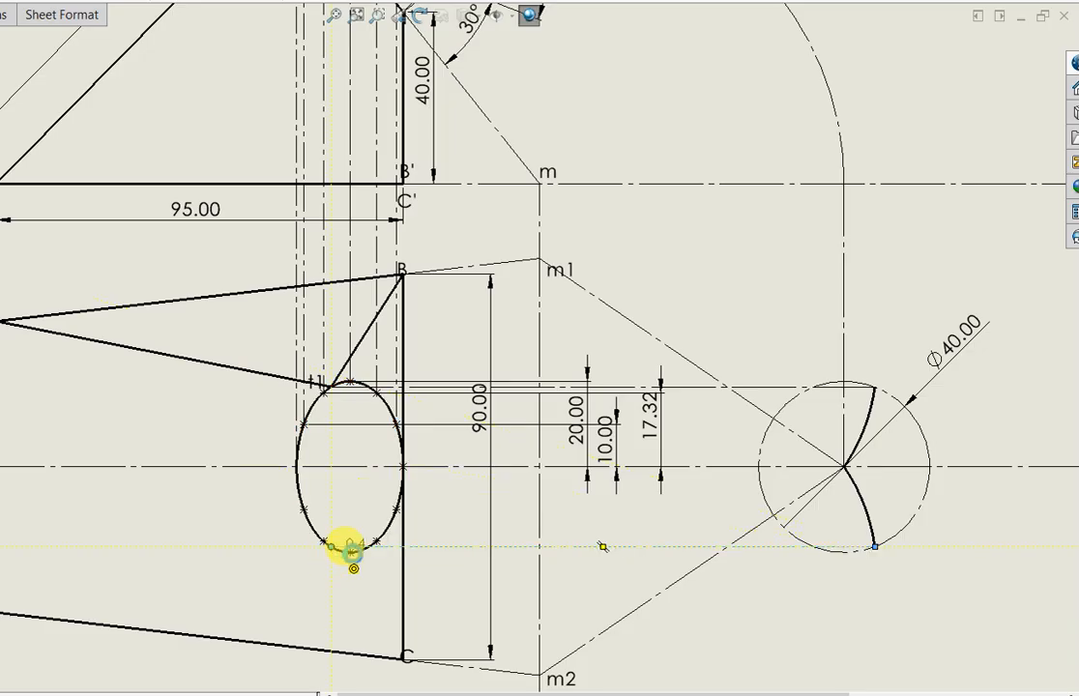
{"action": "left_click", "coordinate": [532, 548]}
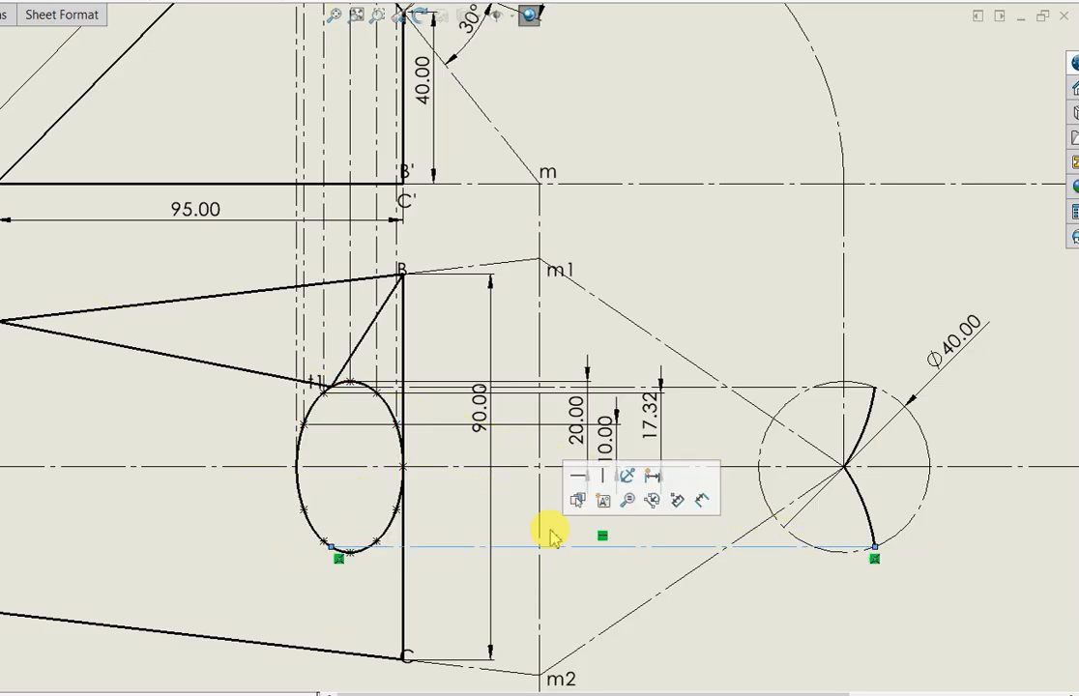
{"action": "left_click", "coordinate": [700, 651]}
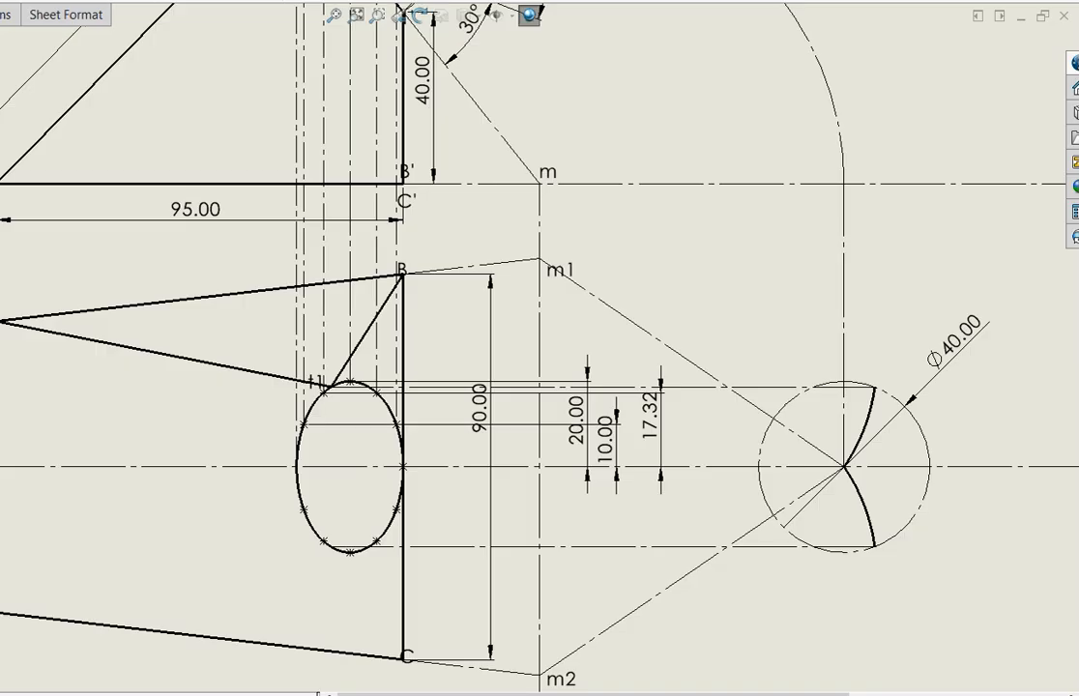
Add the label t2 beside the ellipse's lower point reached by the horizontal centerline
{"action": "left_click", "coordinate": [261, 548]}
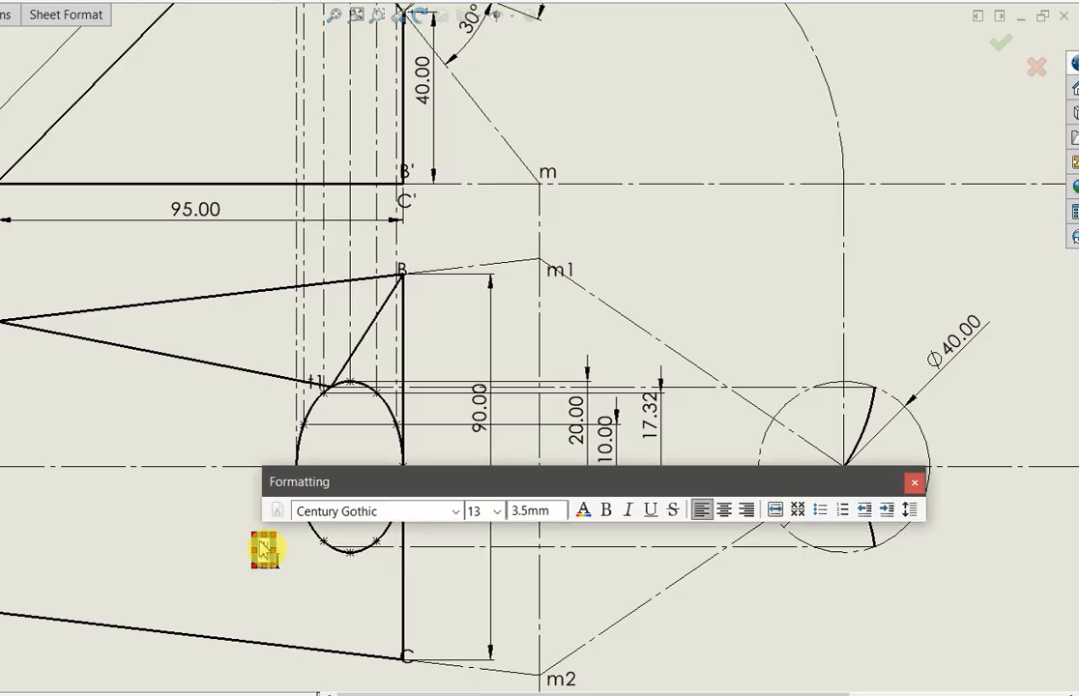
{"action": "type", "text": "12"}
{"action": "left_click", "coordinate": [179, 560]}
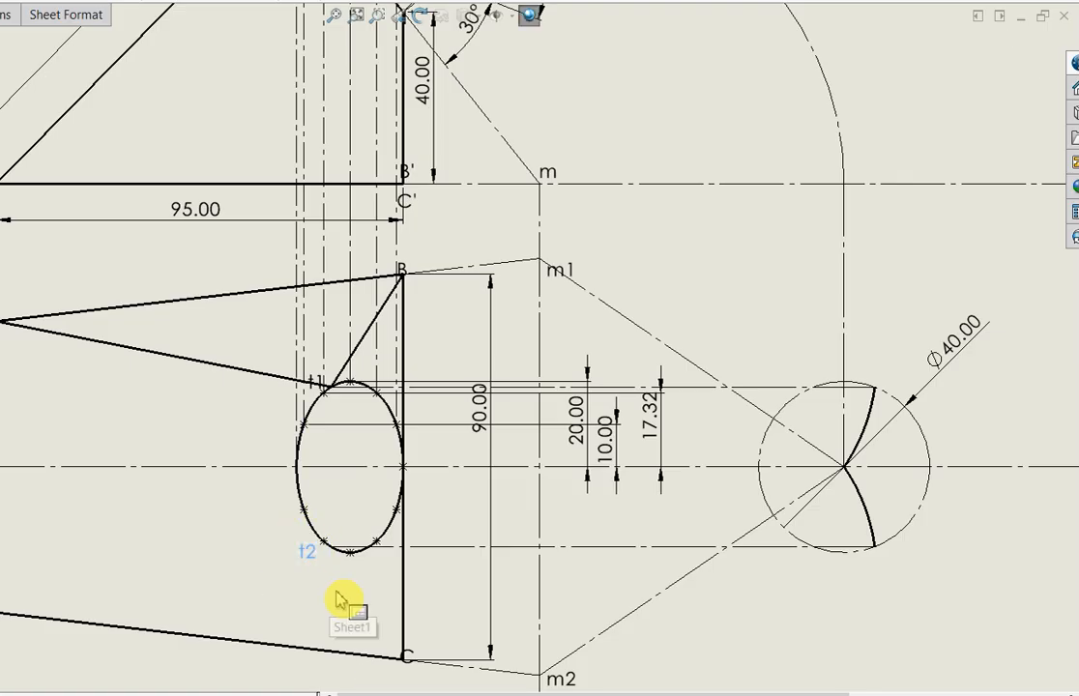
Draw solid lines in the top view from point t2 on the ellipse to corners D and C
{"action": "scroll", "coordinate": [353, 594], "scroll_direction": "down", "scroll_amount": 3}
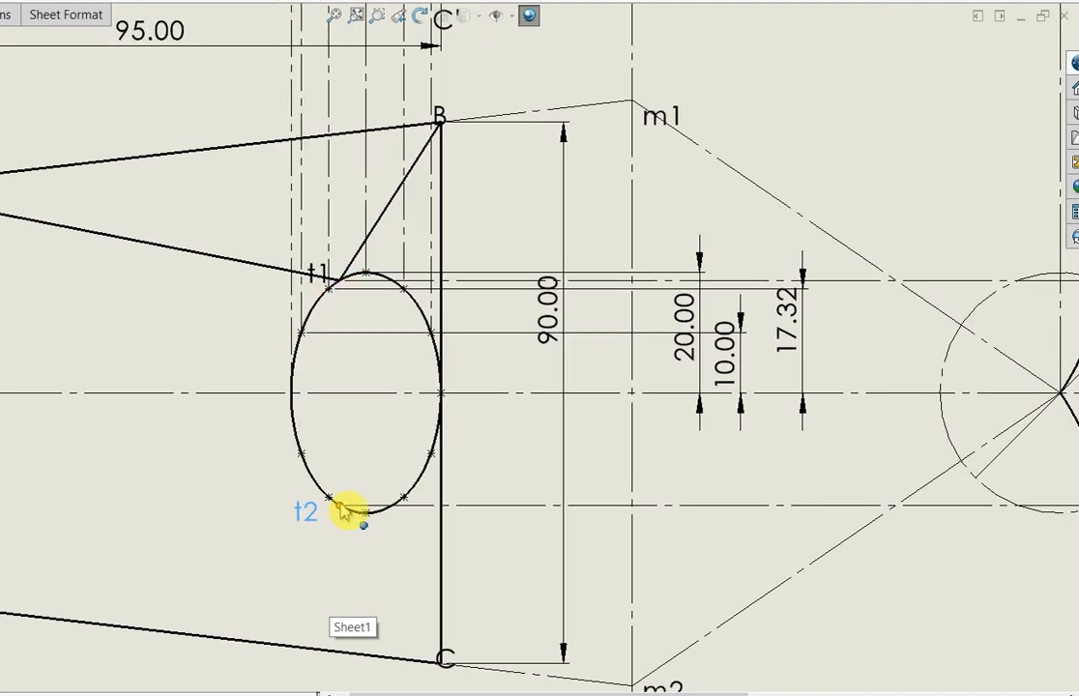
{"action": "scroll", "coordinate": [134, 457], "scroll_direction": "up", "scroll_amount": 2}
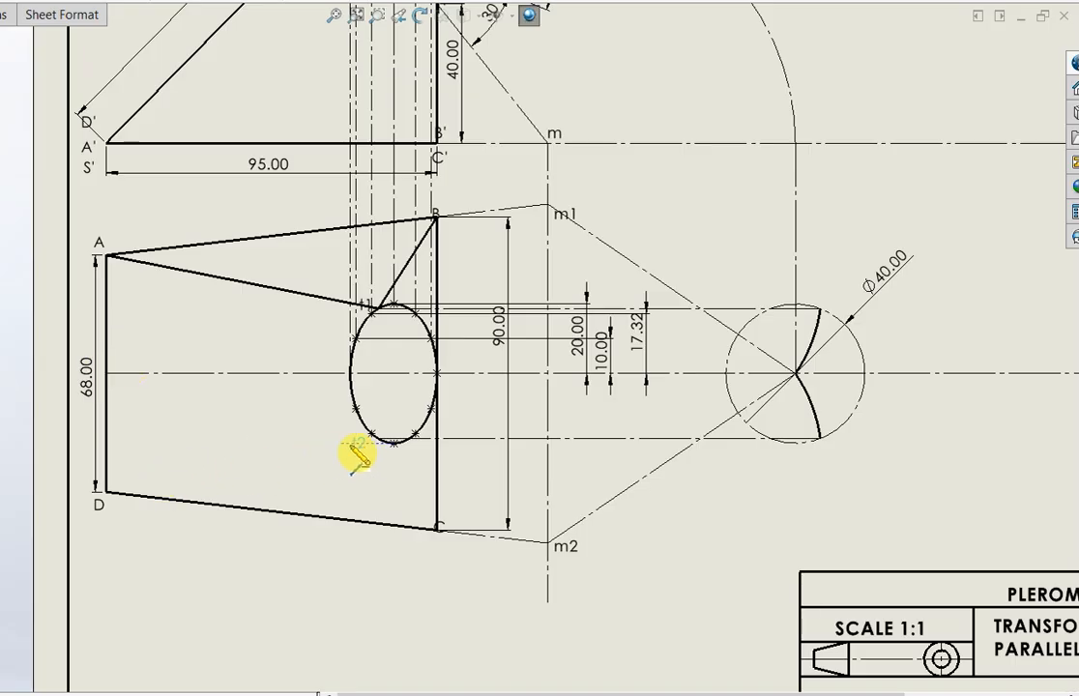
{"action": "left_click", "coordinate": [378, 439]}
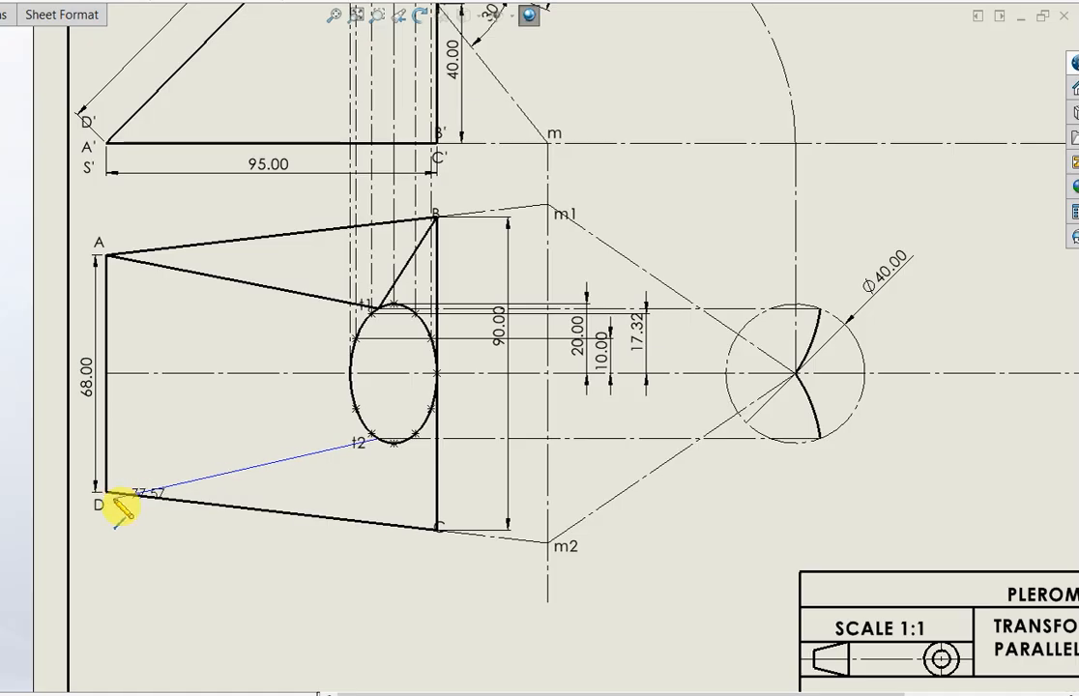
{"action": "left_click", "coordinate": [107, 492]}
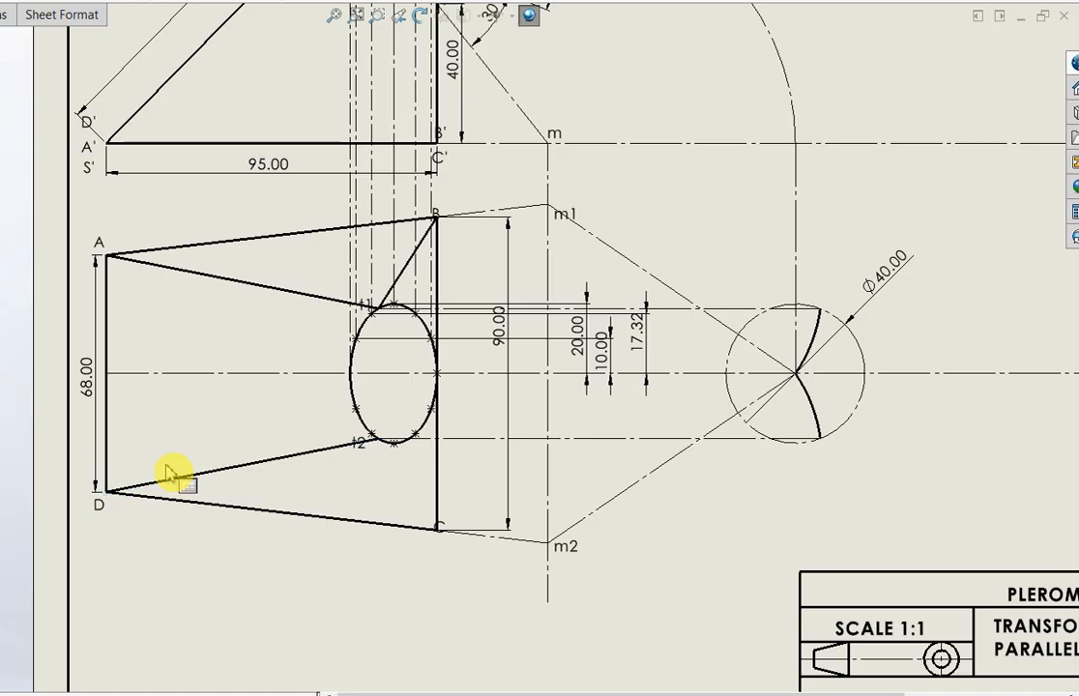
{"action": "left_click", "coordinate": [378, 440]}
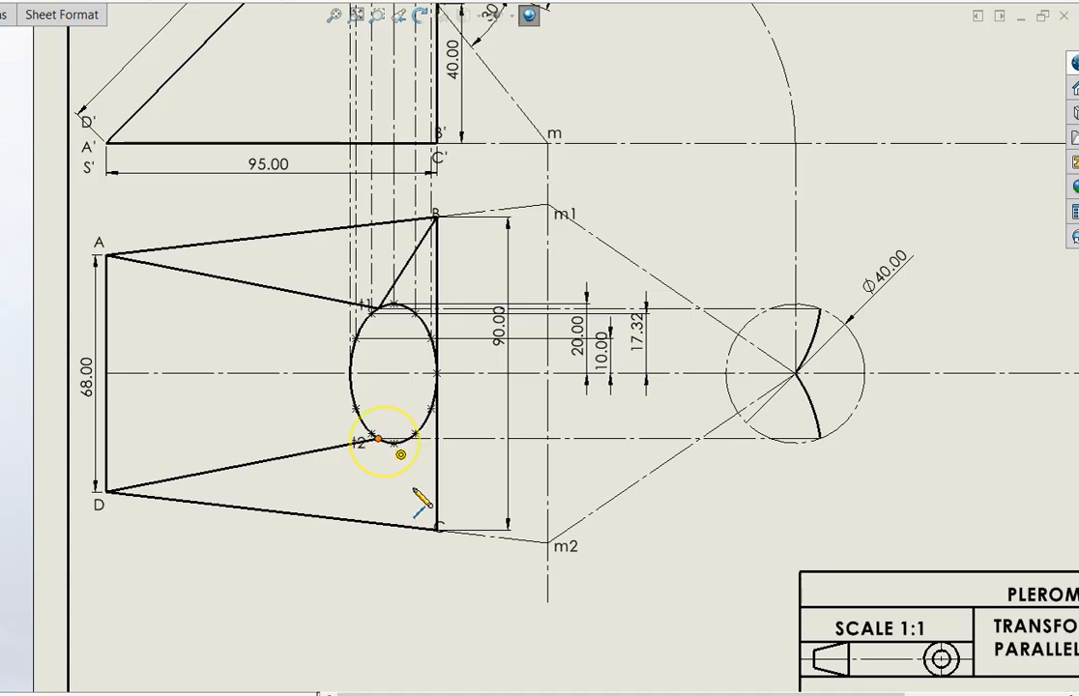
{"action": "left_click", "coordinate": [435, 527]}
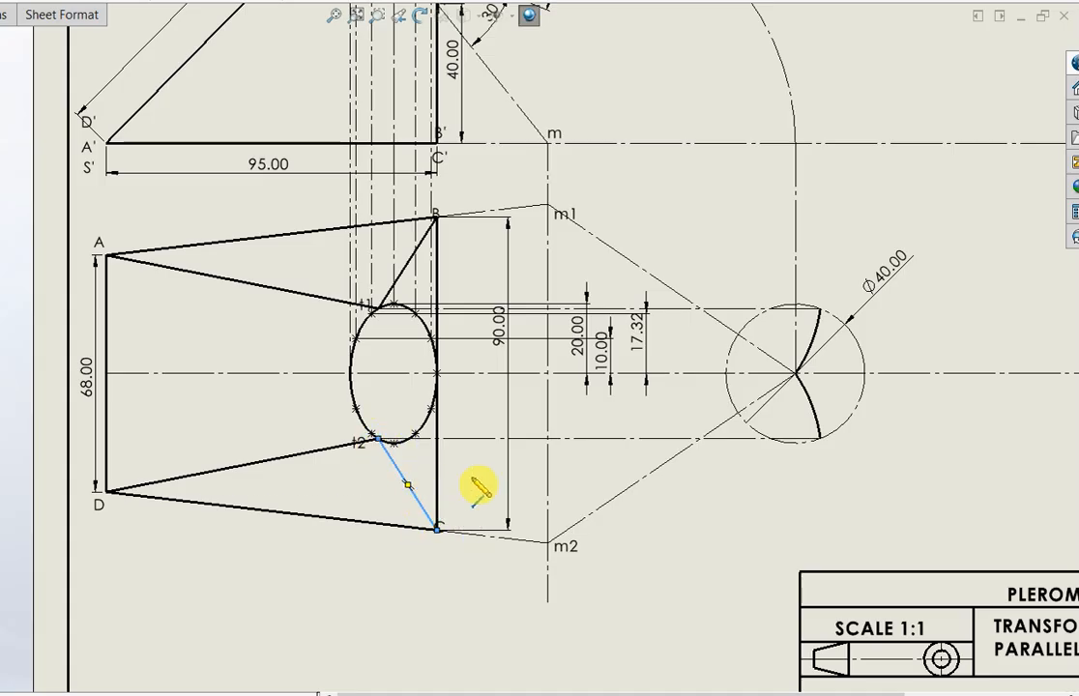
Draw solid lines from the ellipse's leftmost point to corners D and A in the top view
{"action": "scroll", "coordinate": [368, 442], "scroll_direction": "up", "scroll_amount": 1}
{"action": "scroll", "coordinate": [346, 462], "scroll_direction": "up", "scroll_amount": 1}
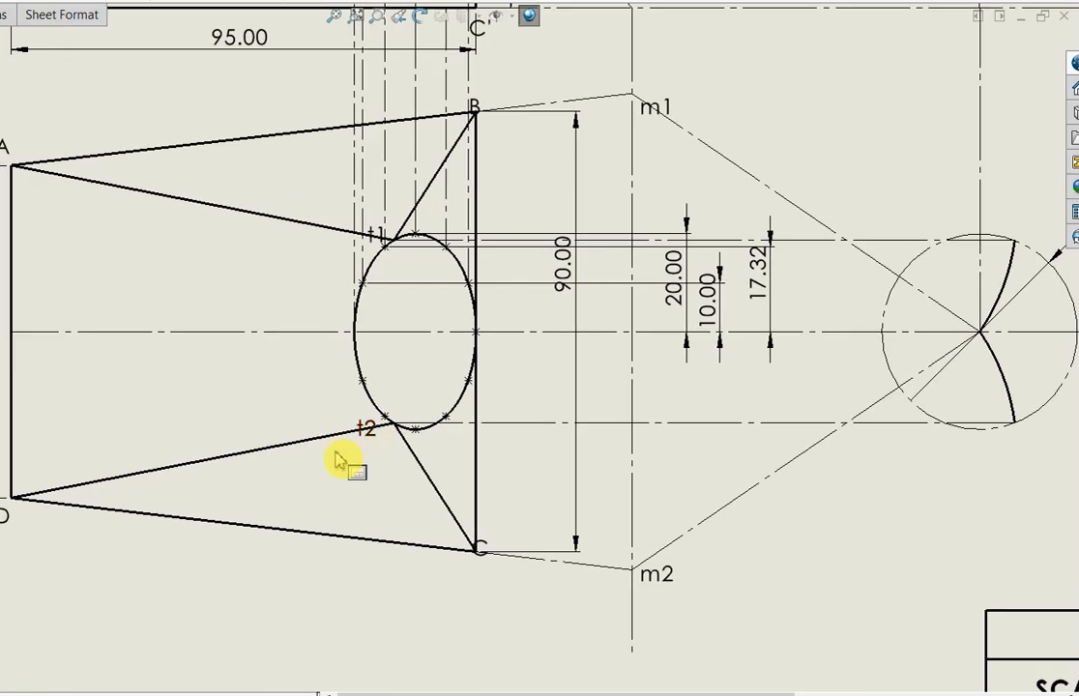
{"action": "left_click", "coordinate": [355, 333]}
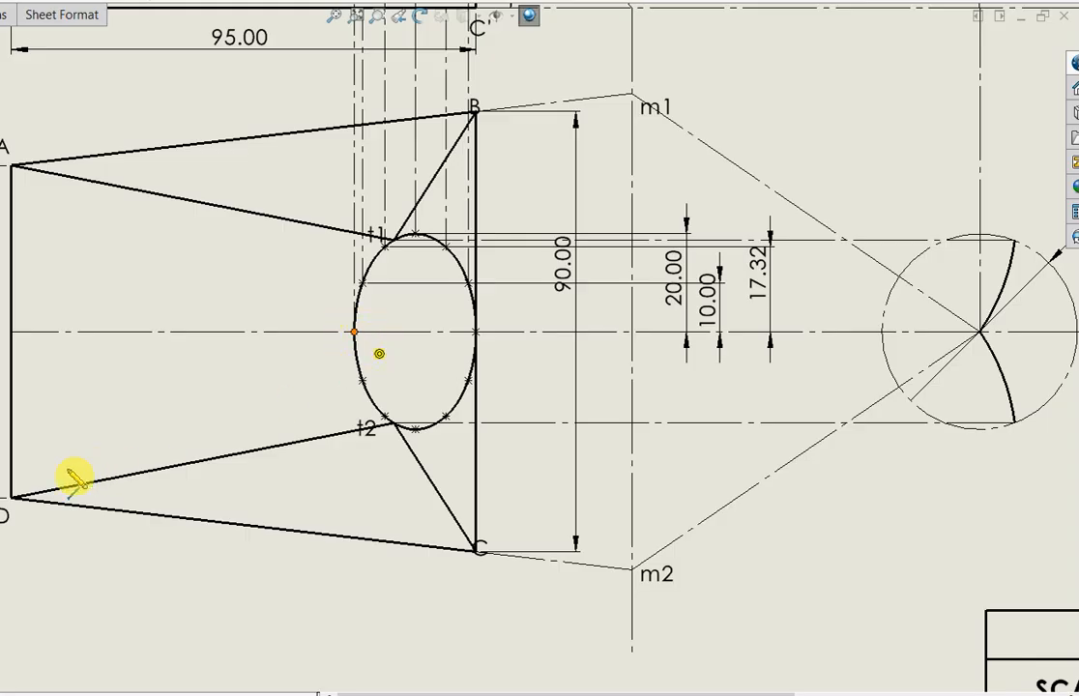
{"action": "double_click", "coordinate": [14, 498]}
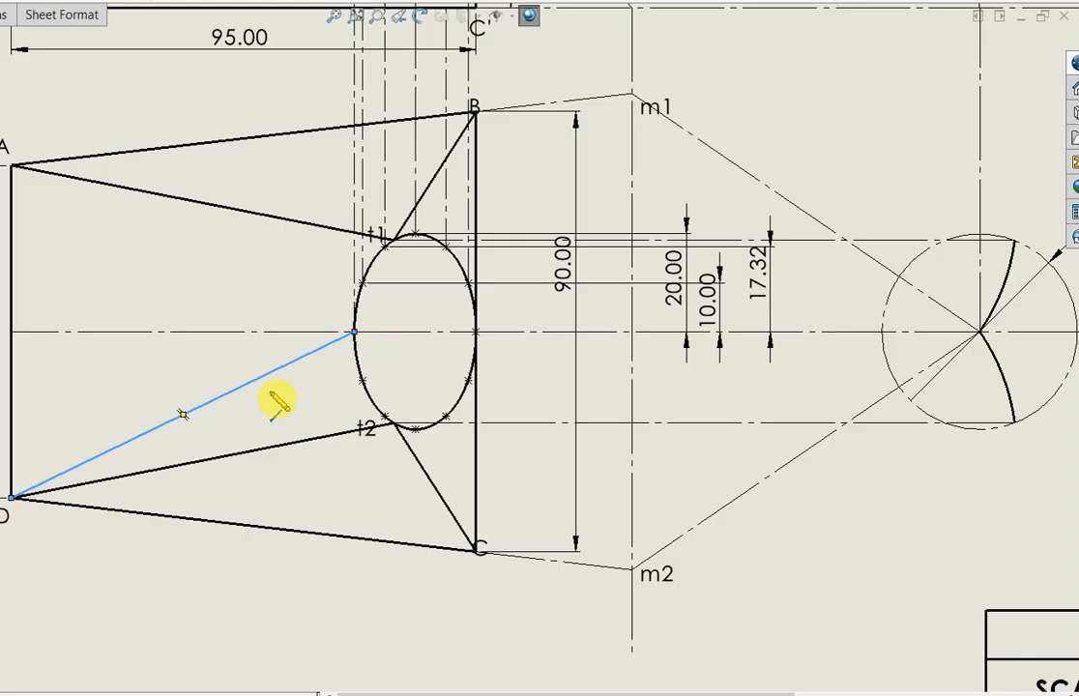
{"action": "left_click", "coordinate": [263, 402]}
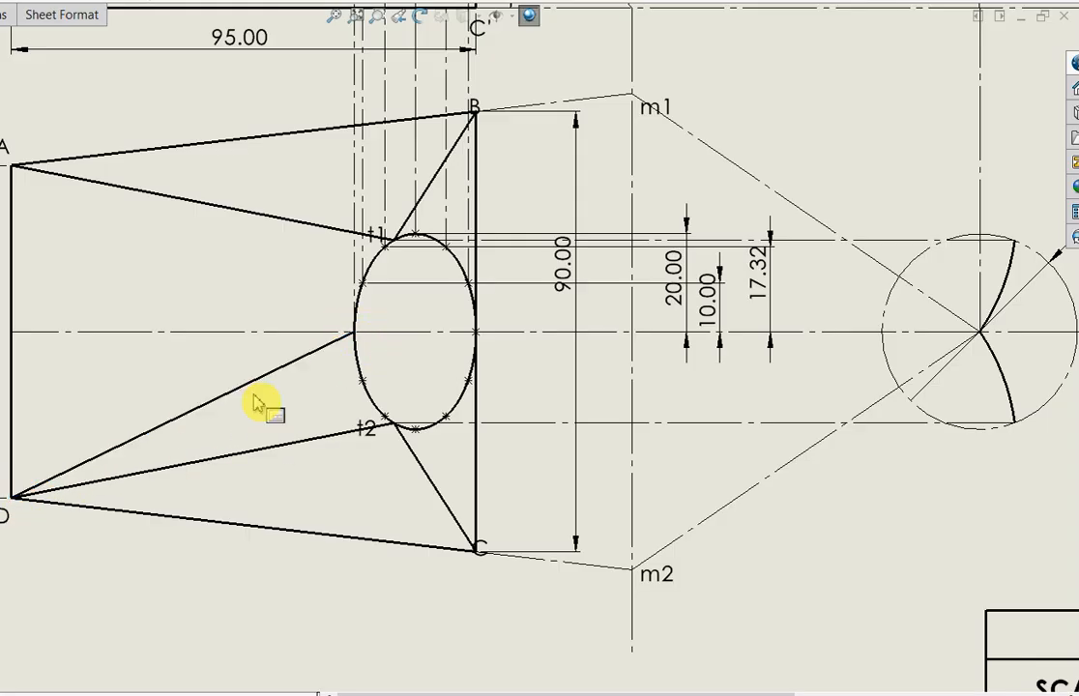
{"action": "left_click", "coordinate": [355, 334]}
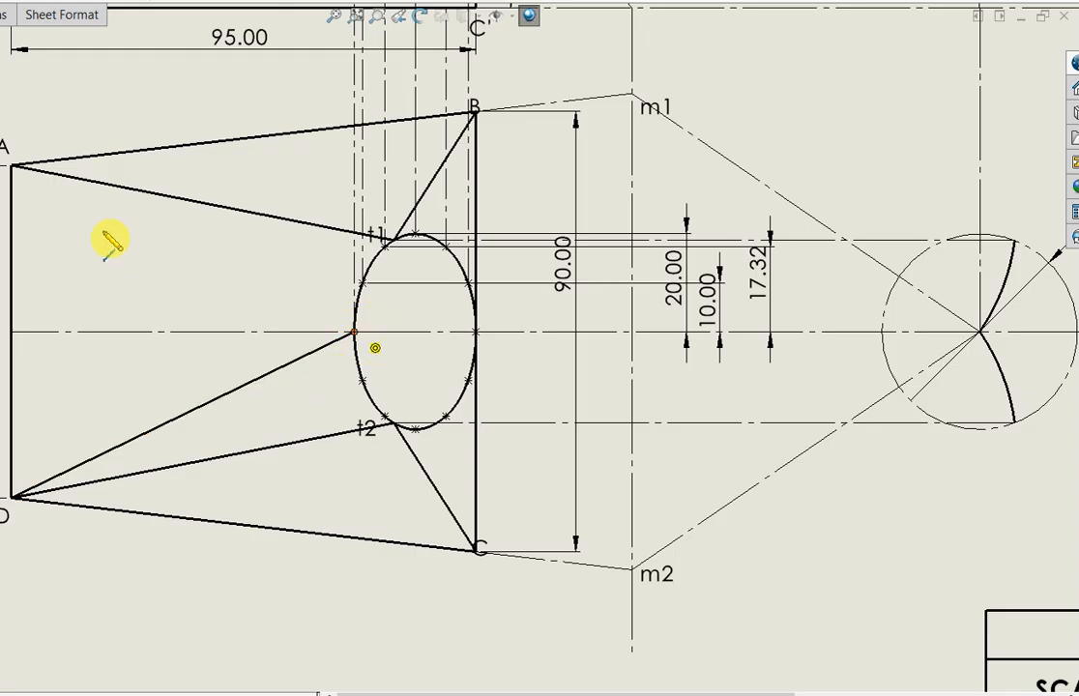
{"action": "double_click", "coordinate": [13, 167]}
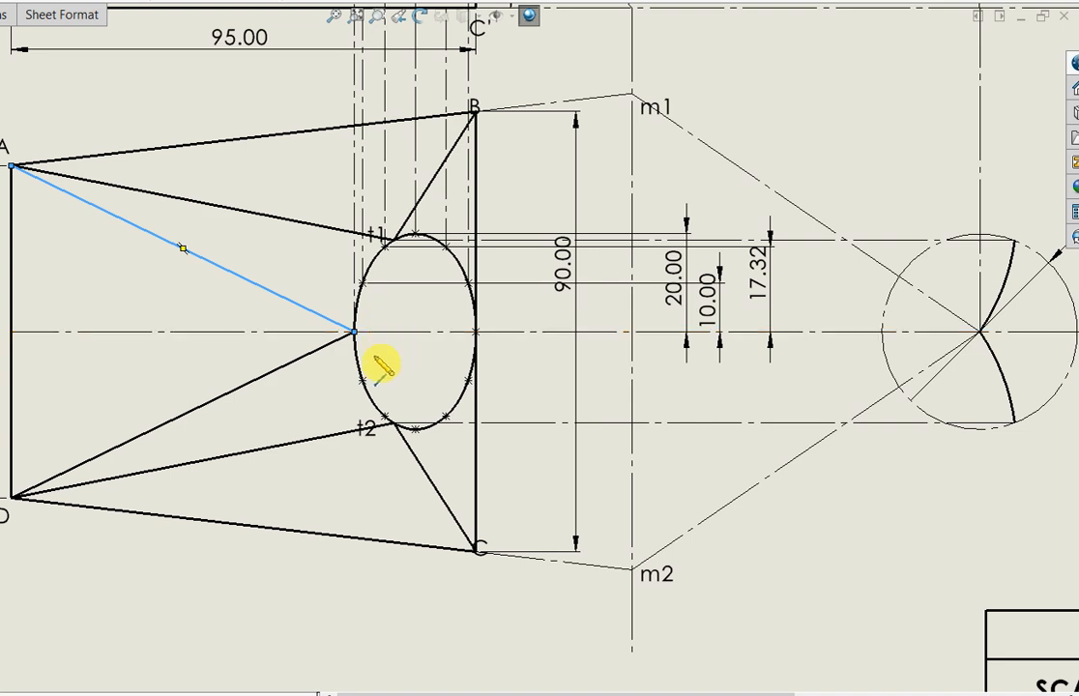
{"action": "key", "text": "Escape"}
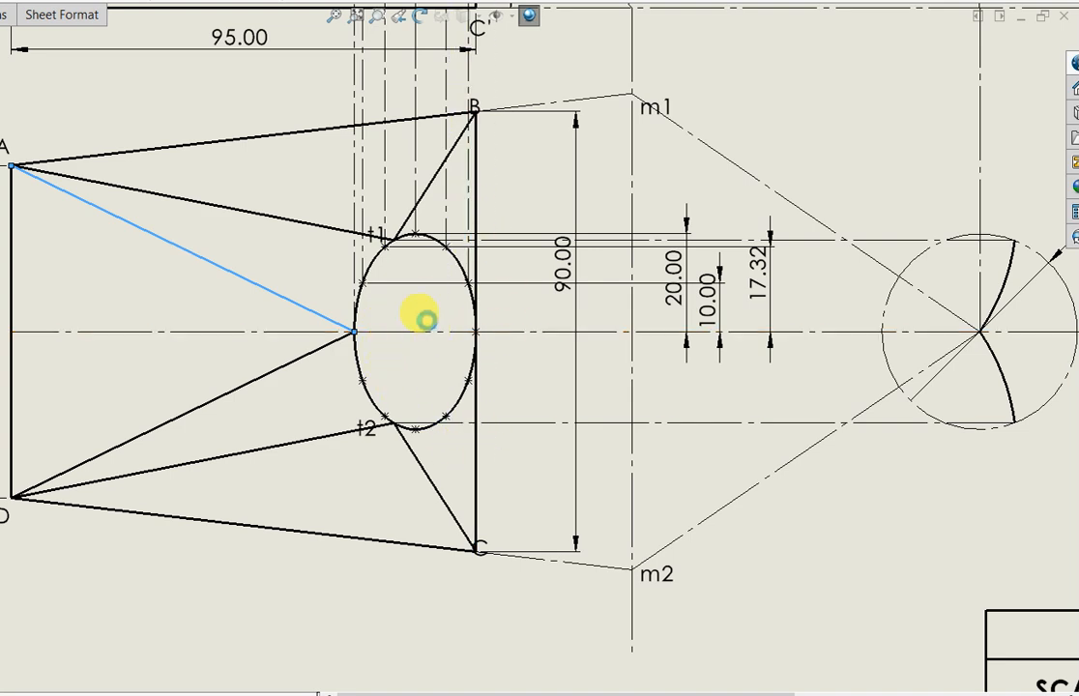
Draw a centerline to corner D from the ellipse's division point between its leftmost point and t2
{"action": "scroll", "coordinate": [476, 295], "scroll_direction": "up", "scroll_amount": 4}
{"action": "scroll", "coordinate": [636, 90], "scroll_direction": "up", "scroll_amount": 1}
{"action": "scroll", "coordinate": [637, 92], "scroll_direction": "down", "scroll_amount": 1}
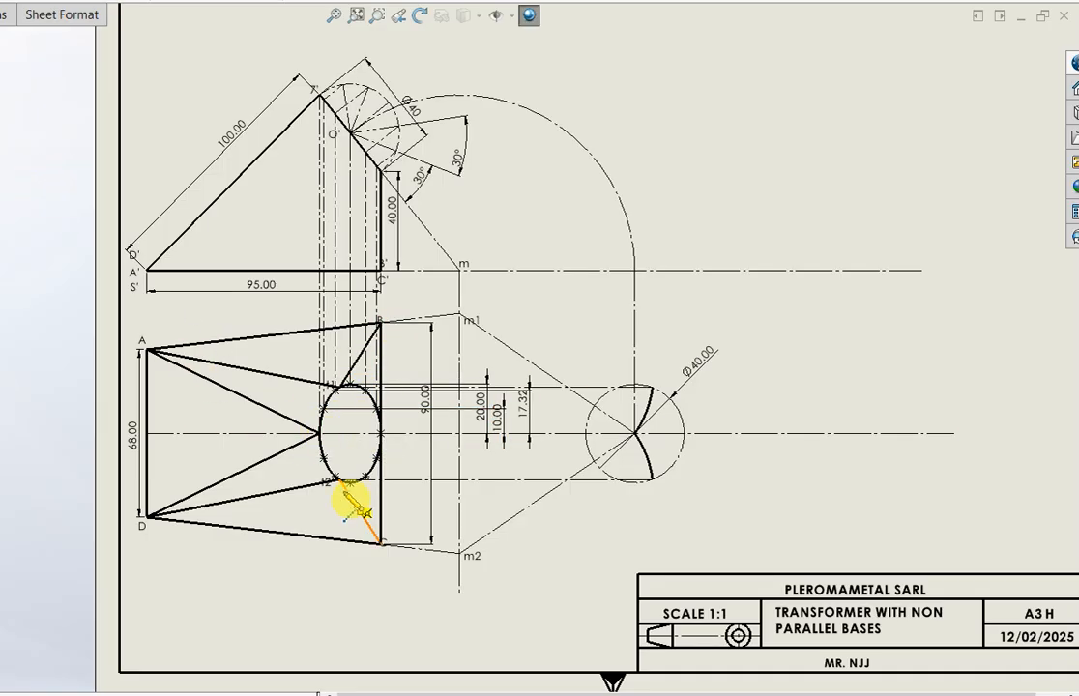
{"action": "scroll", "coordinate": [329, 513], "scroll_direction": "up", "scroll_amount": 2}
{"action": "scroll", "coordinate": [301, 441], "scroll_direction": "up", "scroll_amount": 1}
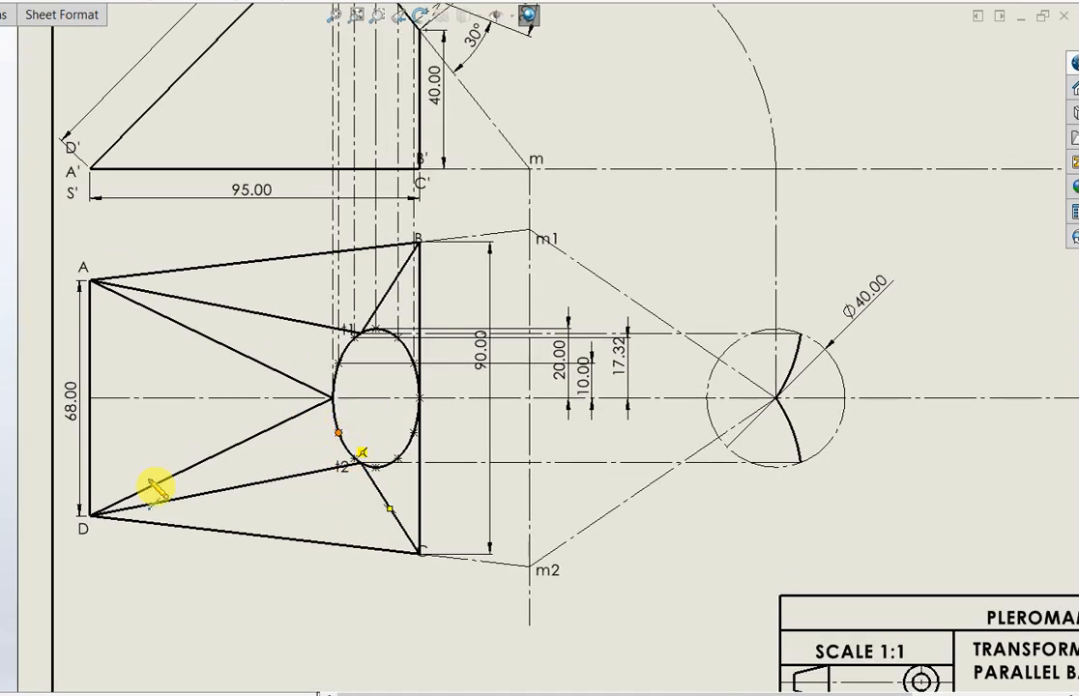
{"action": "left_click", "coordinate": [90, 516]}
{"action": "key", "text": "Escape"}
{"action": "key", "text": "Return"}
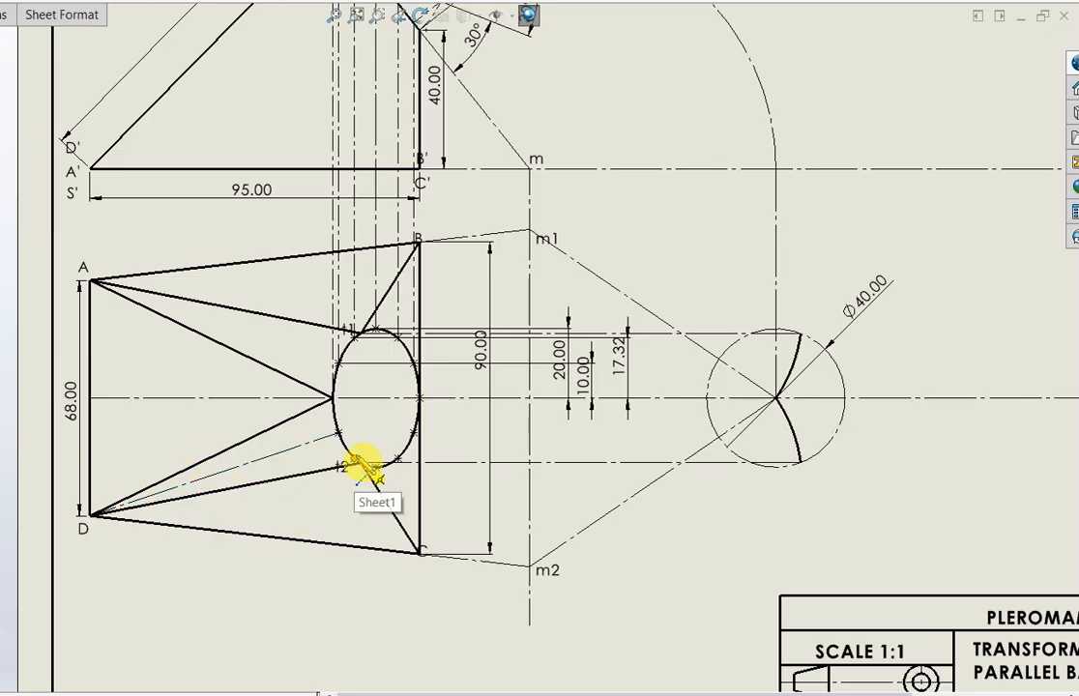
Draw centerlines to corner D from the division point beside t2, and to corner C from the ellipse's lowest and two lower-right division points
{"action": "left_click", "coordinate": [356, 462]}
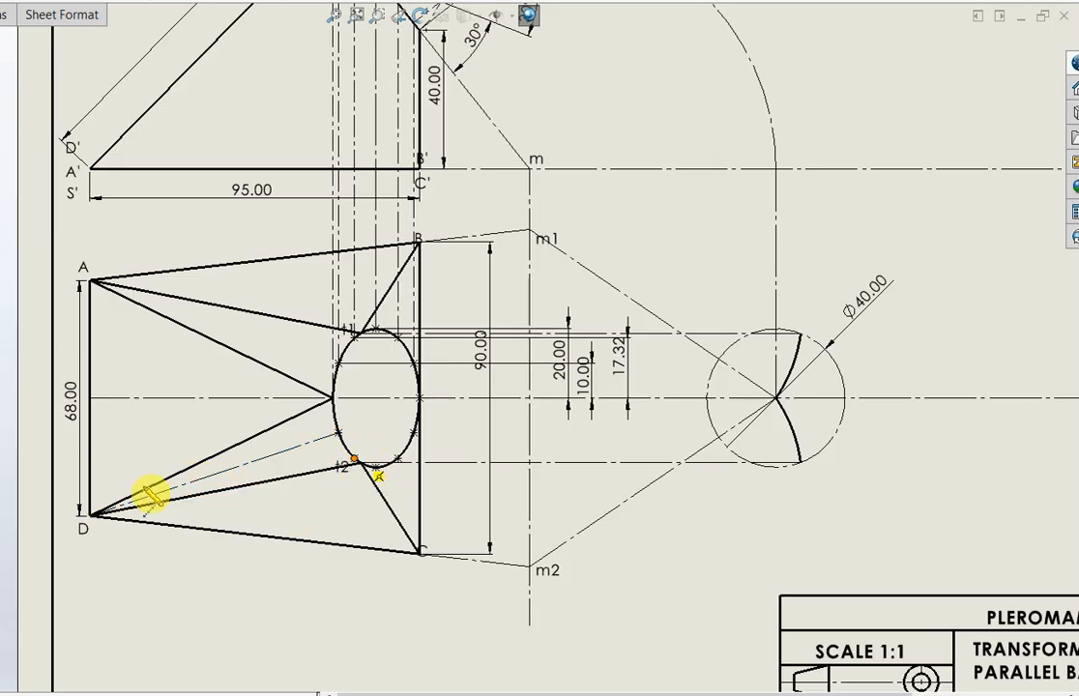
{"action": "left_click", "coordinate": [89, 515]}
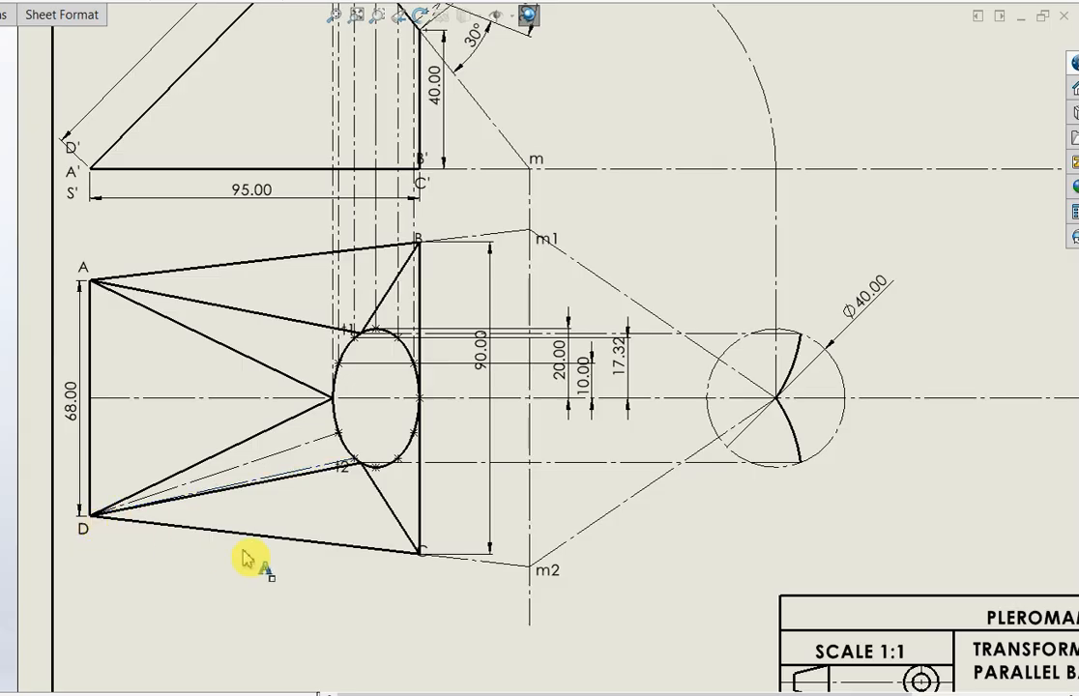
{"action": "left_click", "coordinate": [419, 551]}
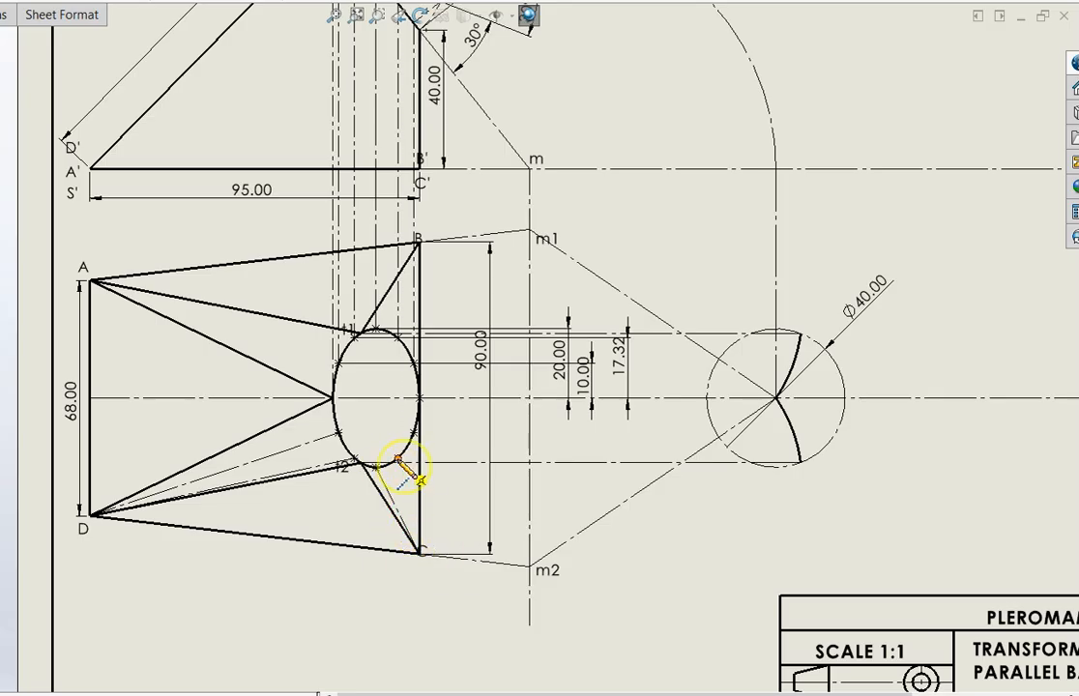
{"action": "left_click", "coordinate": [416, 549]}
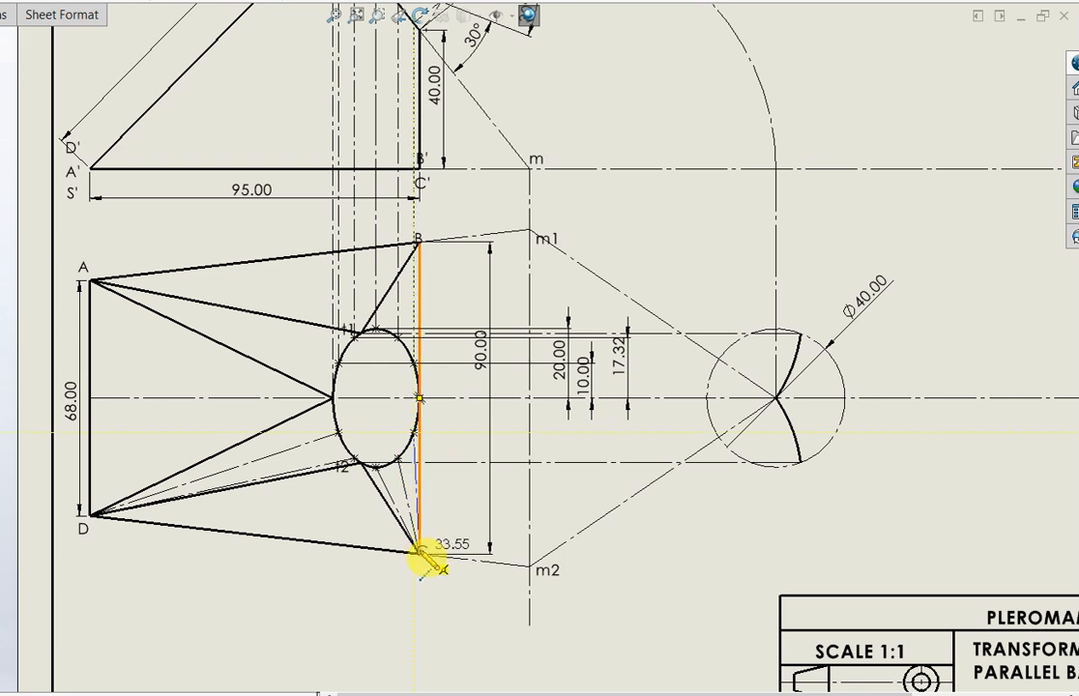
{"action": "left_click", "coordinate": [421, 553]}
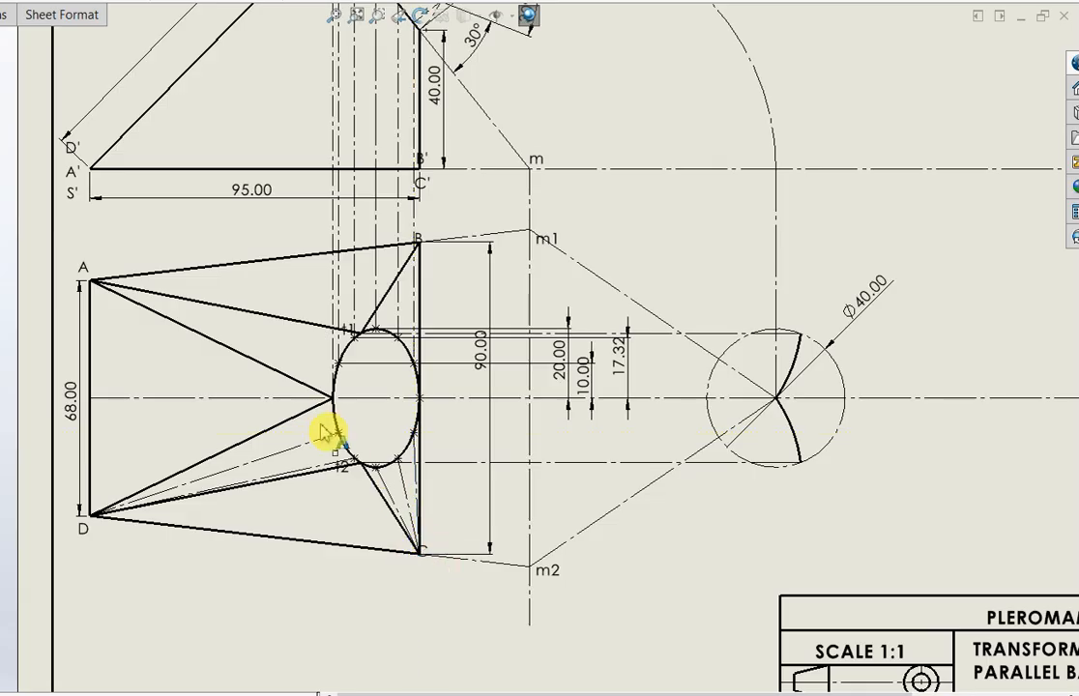
Draw centerlines to corner A from the two upper-left division points of the top-view ellipse
{"action": "left_click", "coordinate": [339, 362]}
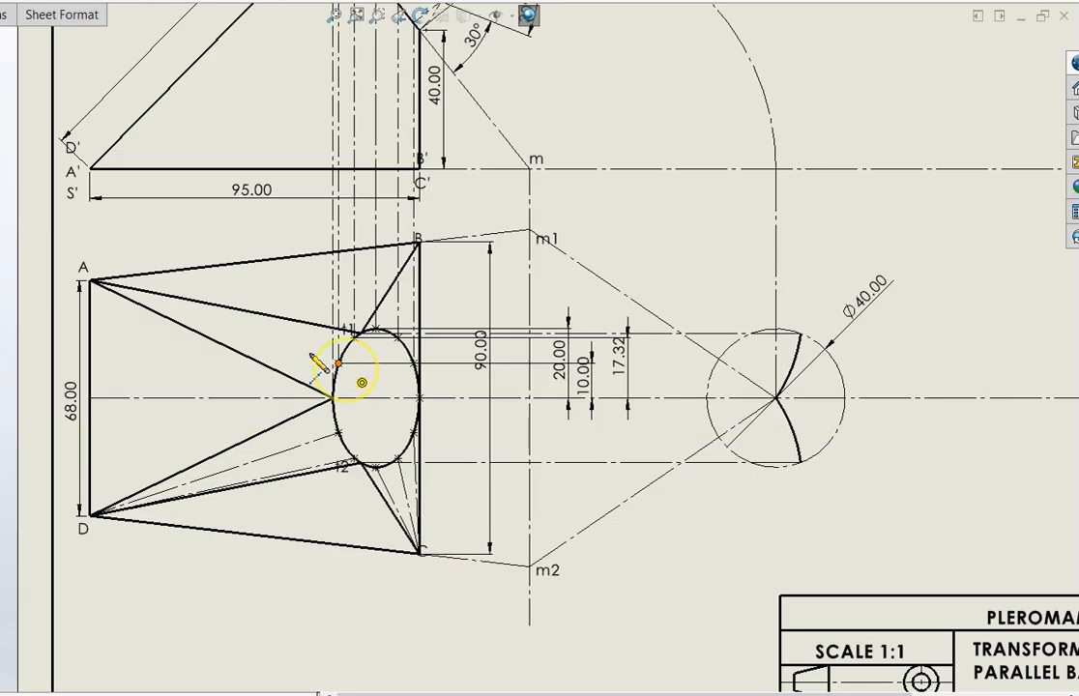
{"action": "left_click", "coordinate": [89, 282]}
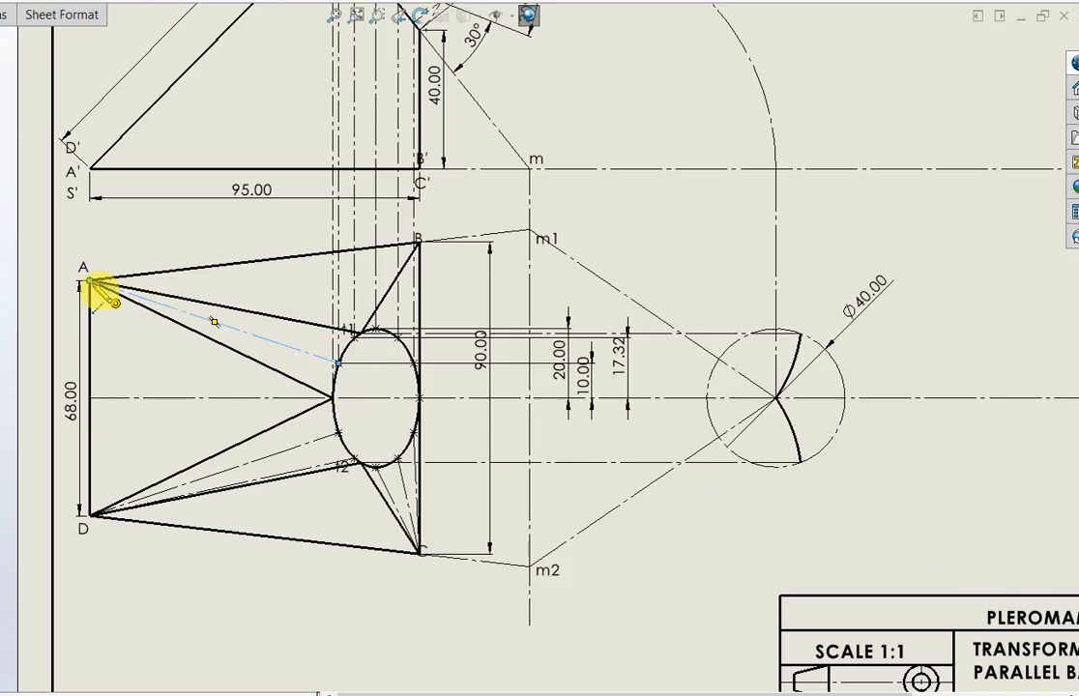
{"action": "left_click", "coordinate": [354, 335]}
{"action": "left_click", "coordinate": [91, 282]}
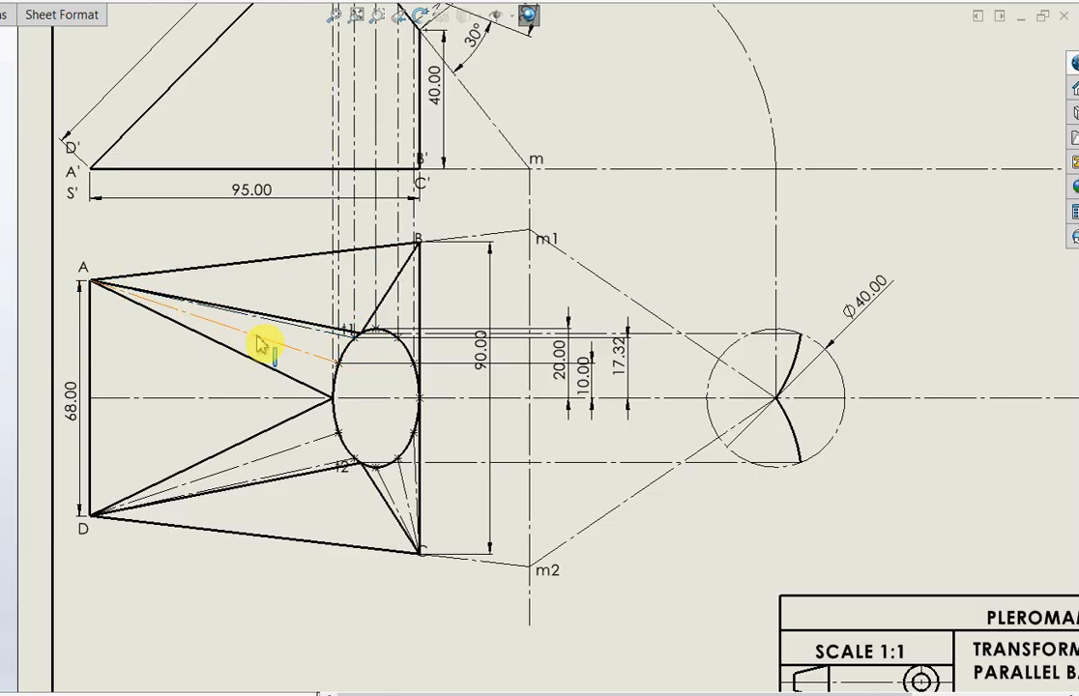
Draw centerlines to corner B from the ellipse's topmost point and its two upper-right division points
{"action": "left_click", "coordinate": [375, 329]}
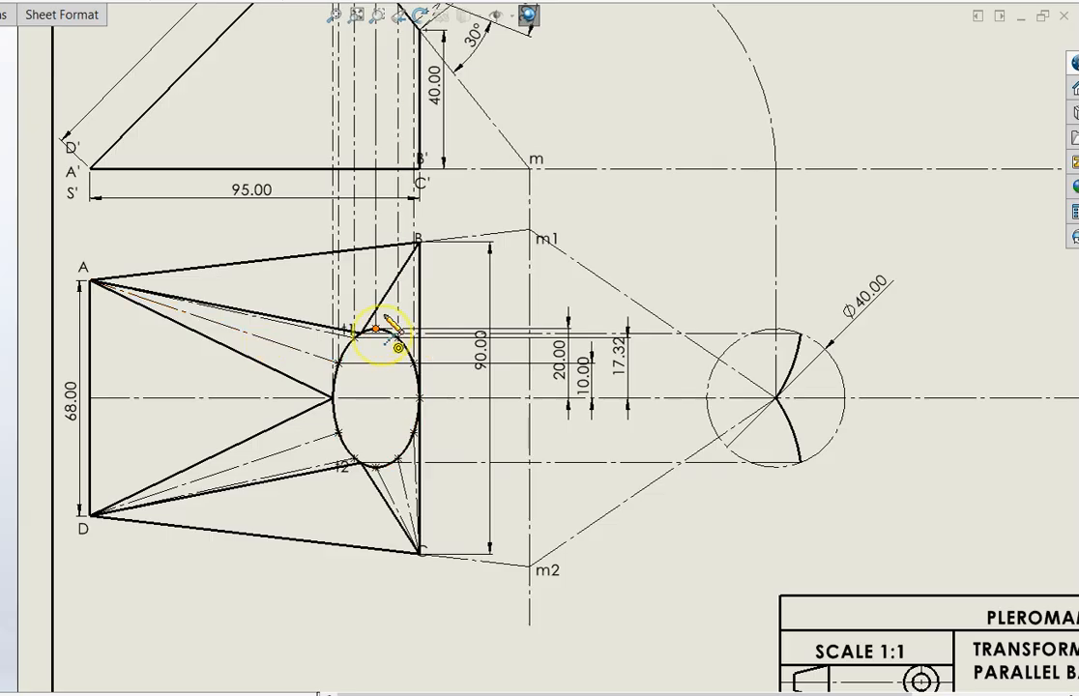
{"action": "left_click", "coordinate": [418, 240]}
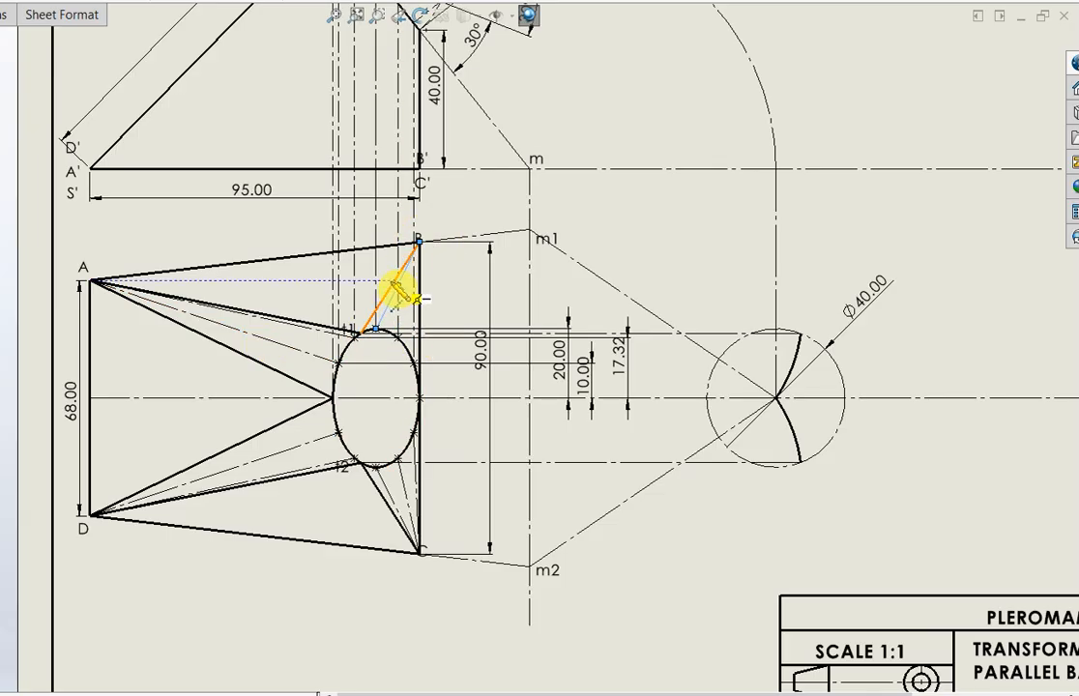
{"action": "left_click", "coordinate": [403, 333]}
{"action": "left_click", "coordinate": [418, 240]}
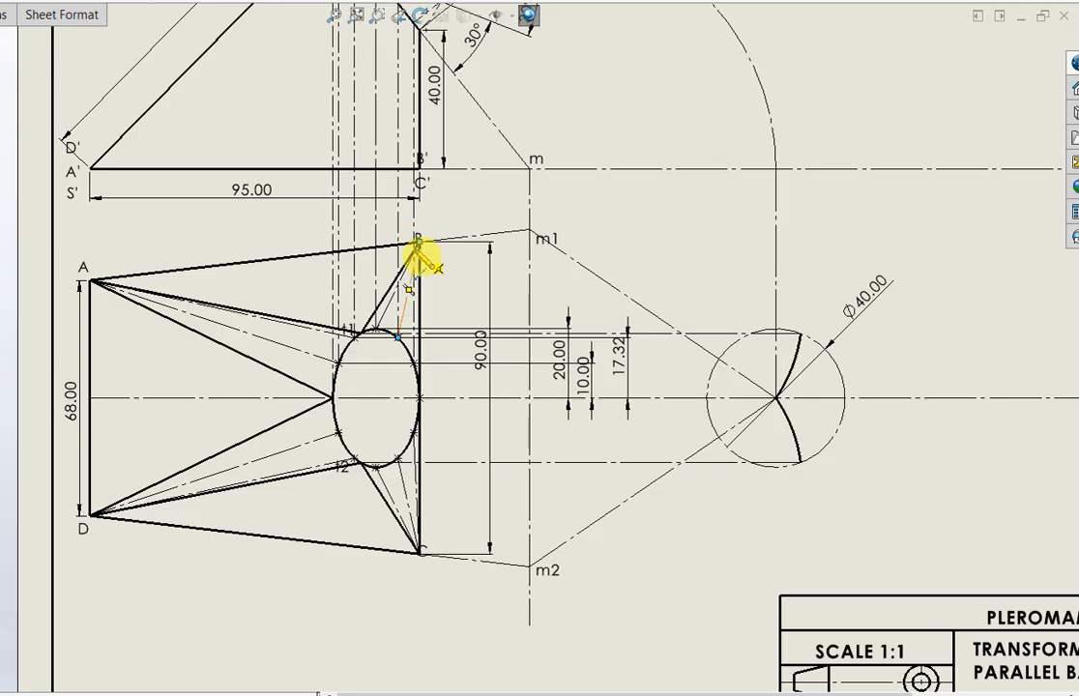
{"action": "left_click", "coordinate": [415, 364]}
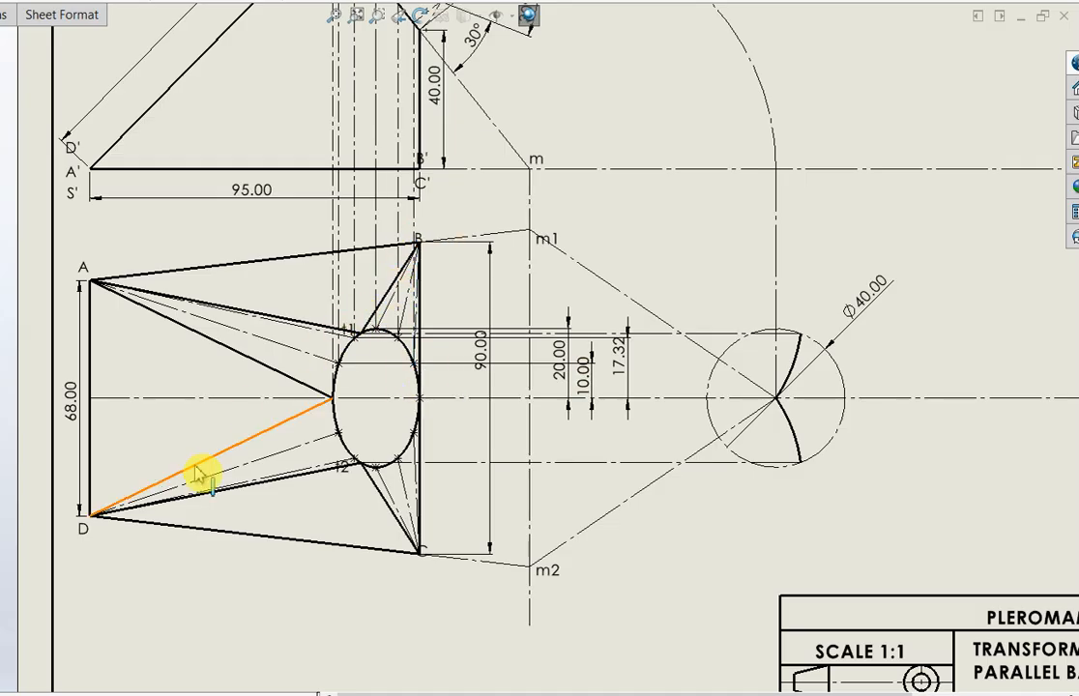
Examine the generator lines in the top view and the corresponding inclined opening in the front view
{"action": "scroll", "coordinate": [367, 348], "scroll_direction": "up", "scroll_amount": 2}
{"action": "scroll", "coordinate": [377, 363], "scroll_direction": "up", "scroll_amount": 2}
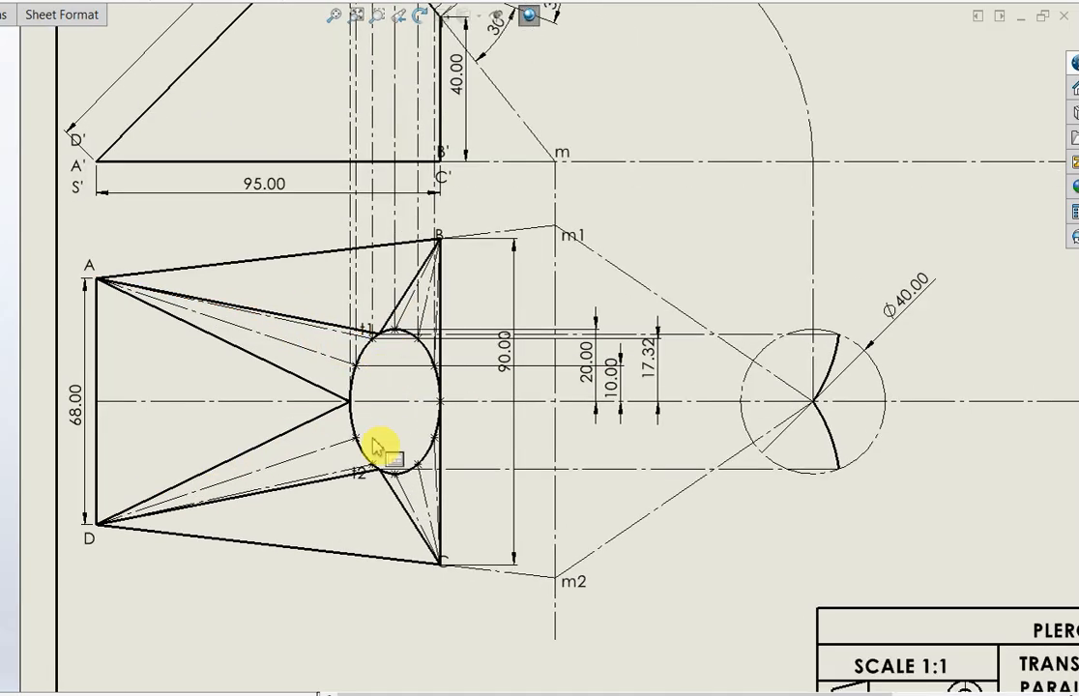
{"action": "scroll", "coordinate": [430, 353], "scroll_direction": "up", "scroll_amount": 3}
{"action": "scroll", "coordinate": [471, 172], "scroll_direction": "down", "scroll_amount": 2}
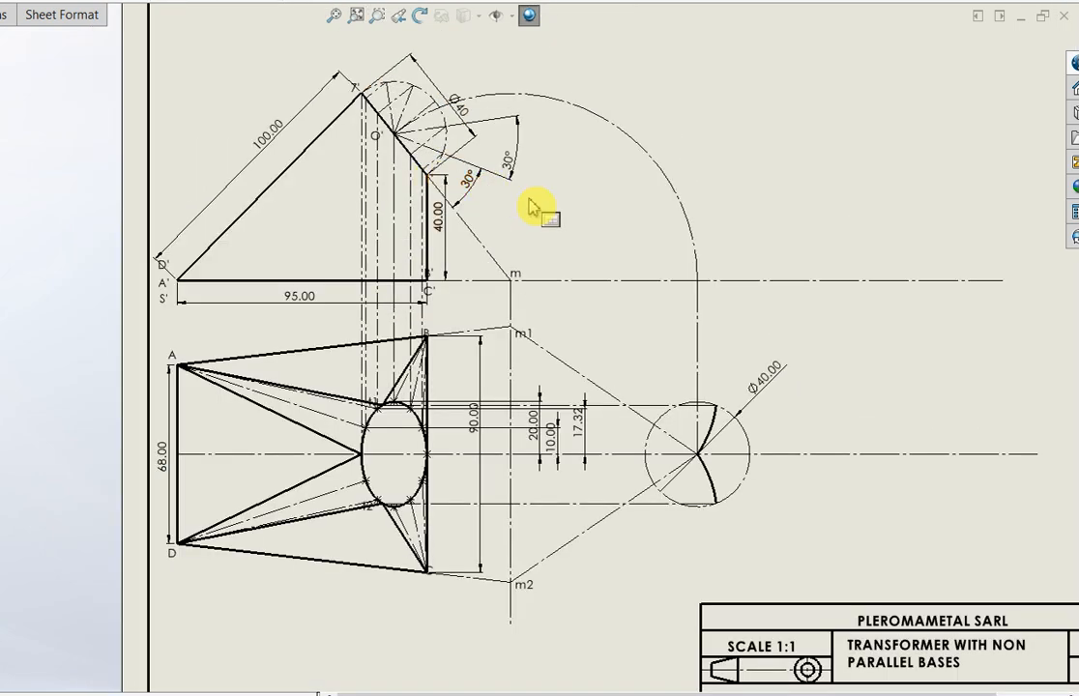
{"action": "scroll", "coordinate": [541, 213], "scroll_direction": "up", "scroll_amount": 2}
{"action": "scroll", "coordinate": [854, 318], "scroll_direction": "down", "scroll_amount": 2}
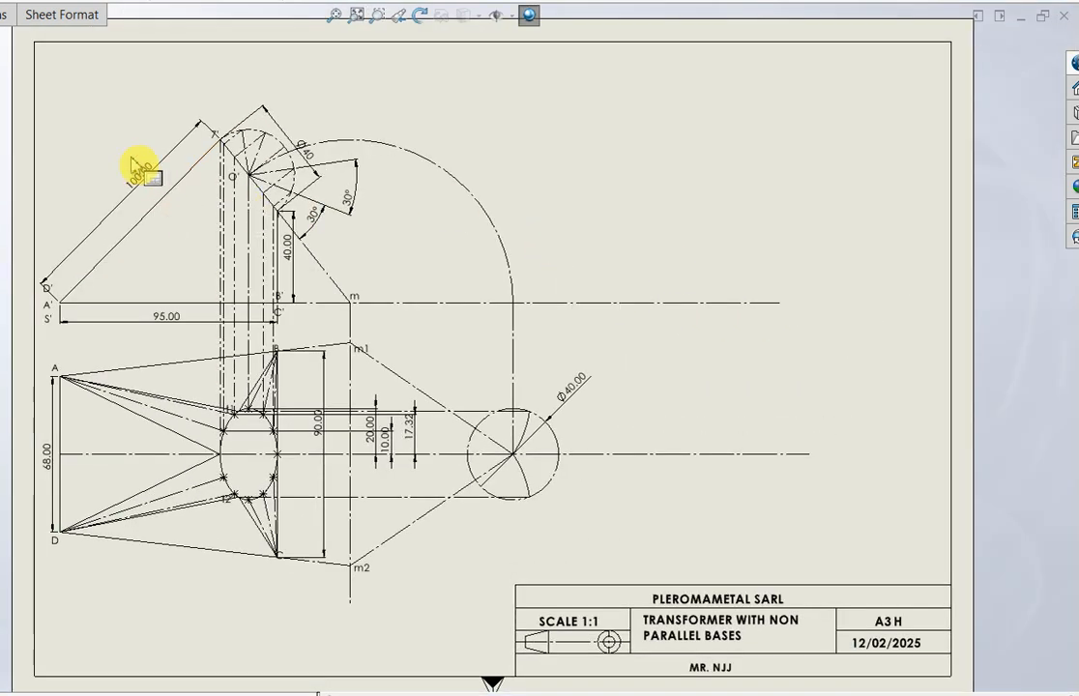
{"action": "scroll", "coordinate": [143, 172], "scroll_direction": "down", "scroll_amount": 1}
{"action": "scroll", "coordinate": [263, 247], "scroll_direction": "down", "scroll_amount": 1}
{"action": "scroll", "coordinate": [343, 249], "scroll_direction": "down", "scroll_amount": 1}
{"action": "scroll", "coordinate": [365, 249], "scroll_direction": "down", "scroll_amount": 1}
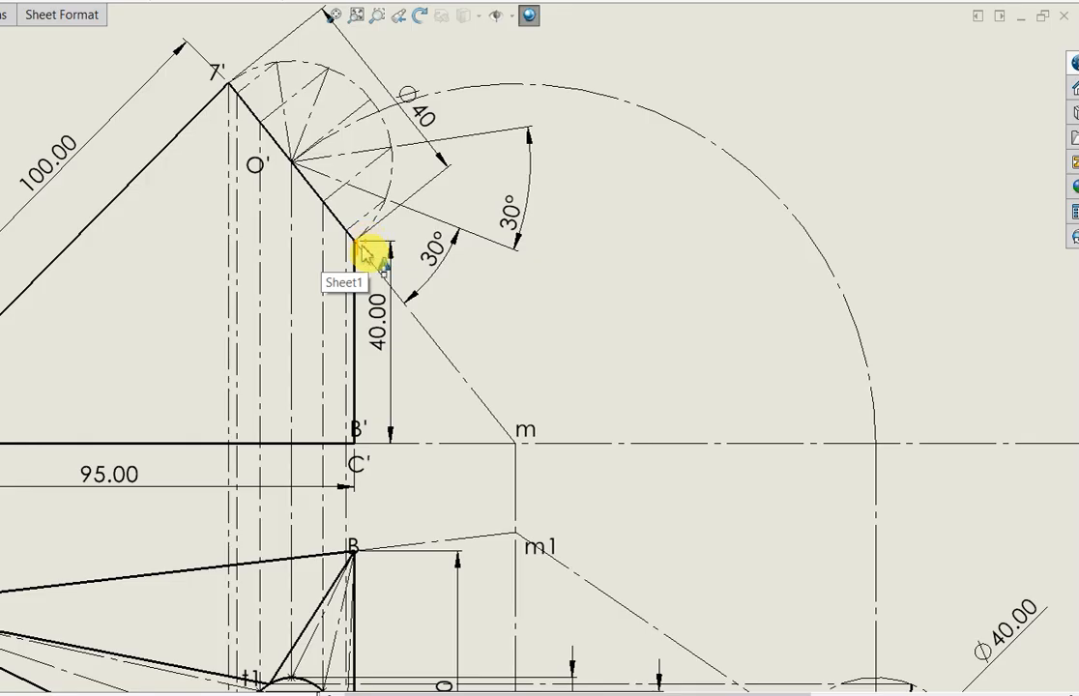
{"action": "scroll", "coordinate": [386, 570], "scroll_direction": "up", "scroll_amount": 3}
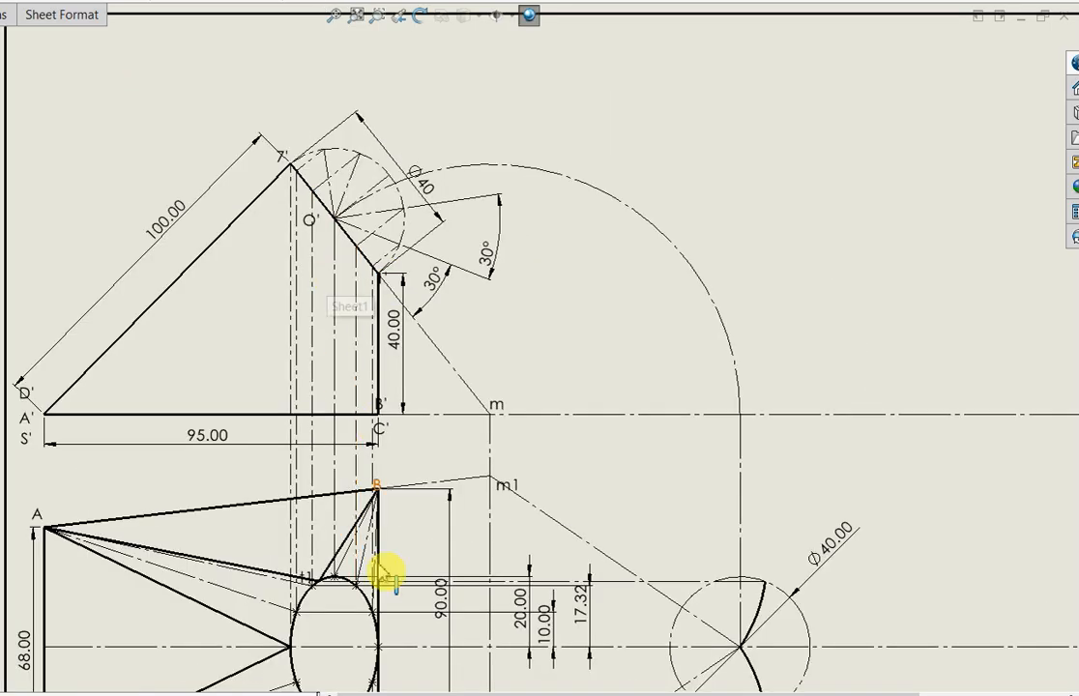
{"action": "scroll", "coordinate": [392, 635], "scroll_direction": "down", "scroll_amount": 2}
{"action": "scroll", "coordinate": [394, 619], "scroll_direction": "up", "scroll_amount": 1}
{"action": "scroll", "coordinate": [406, 580], "scroll_direction": "down", "scroll_amount": 2}
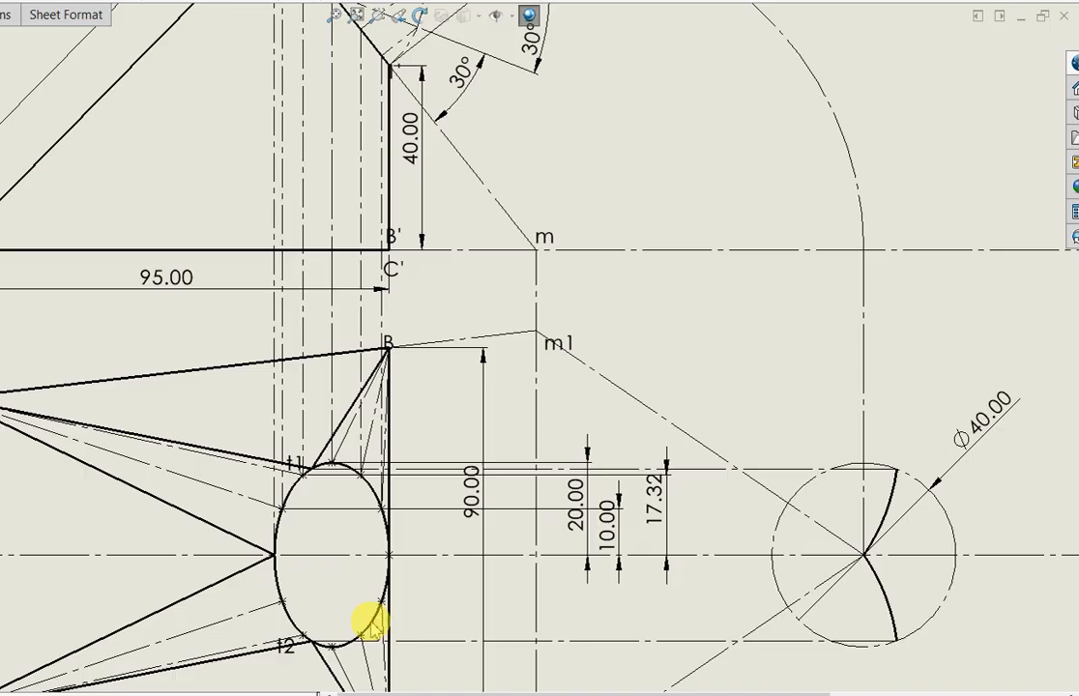
Add note label 1 near the top-view ellipse's rightmost point and label 2 inside the ellipse near the division point above it
{"action": "left_click", "coordinate": [392, 559]}
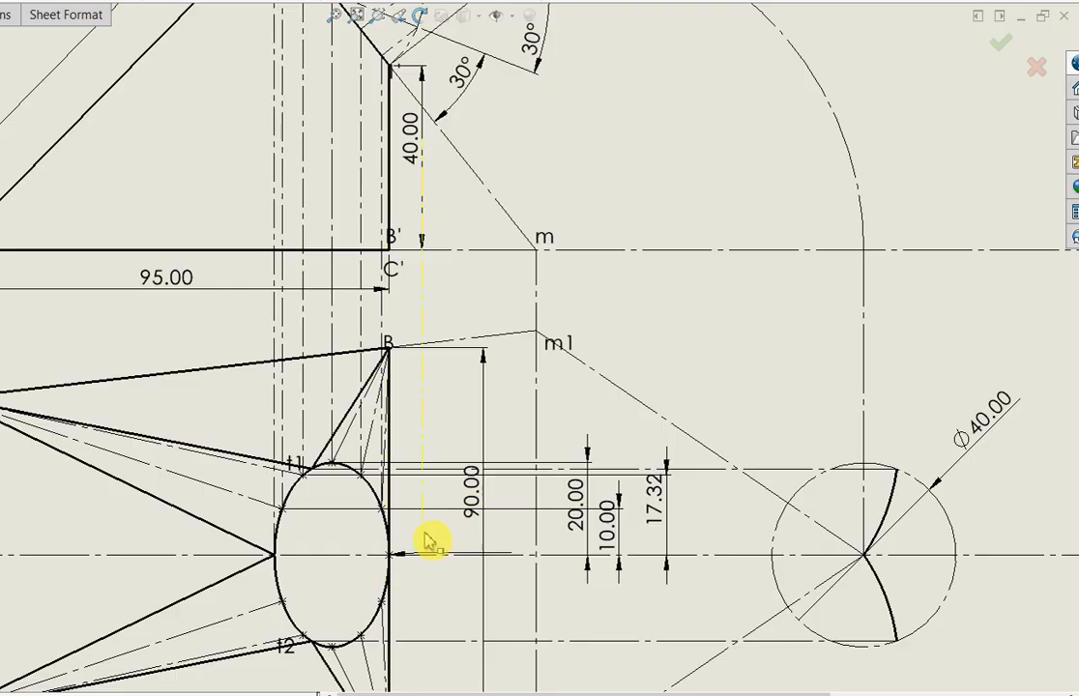
{"action": "key", "text": "Escape"}
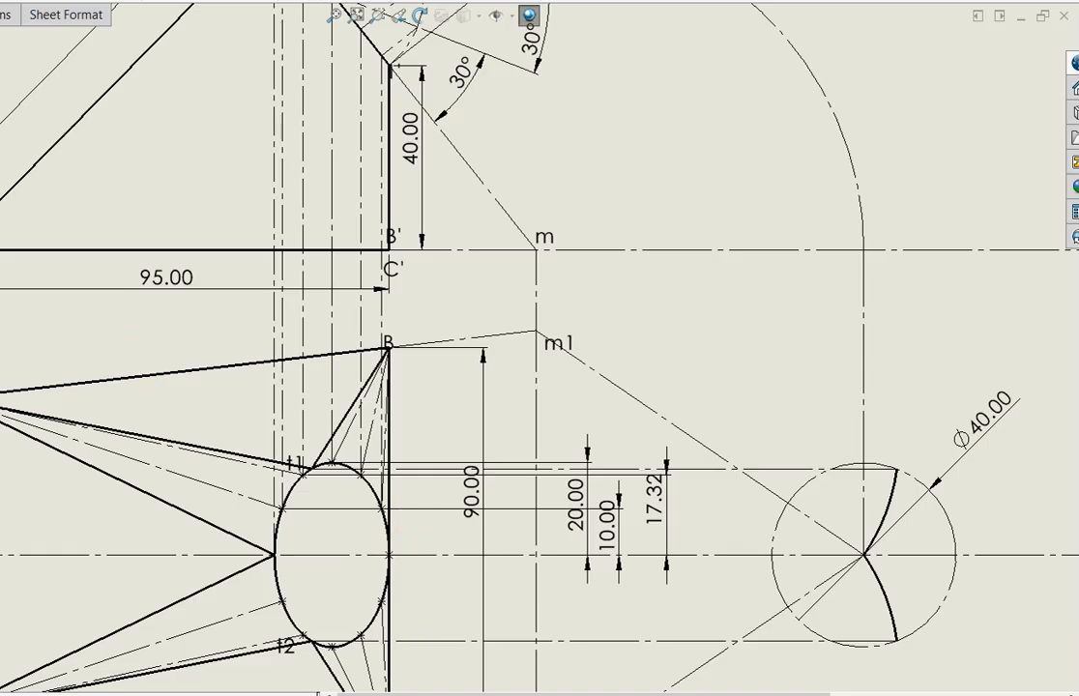
{"action": "key", "text": "Return"}
{"action": "left_click", "coordinate": [391, 557]}
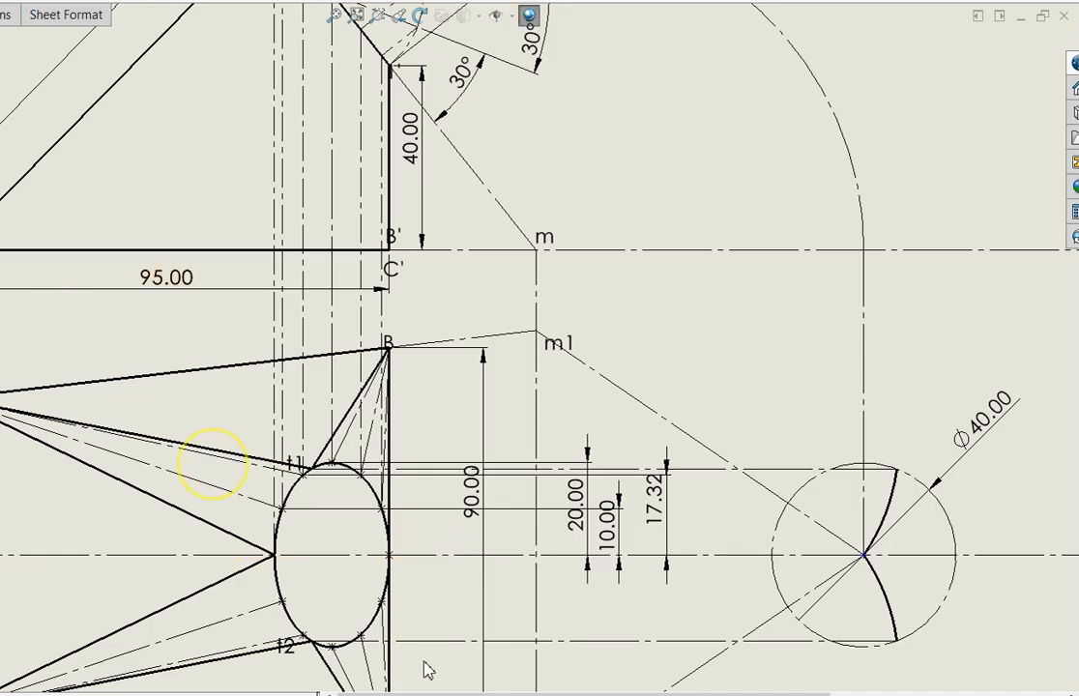
{"action": "left_click", "coordinate": [408, 588]}
{"action": "type", "text": "1"}
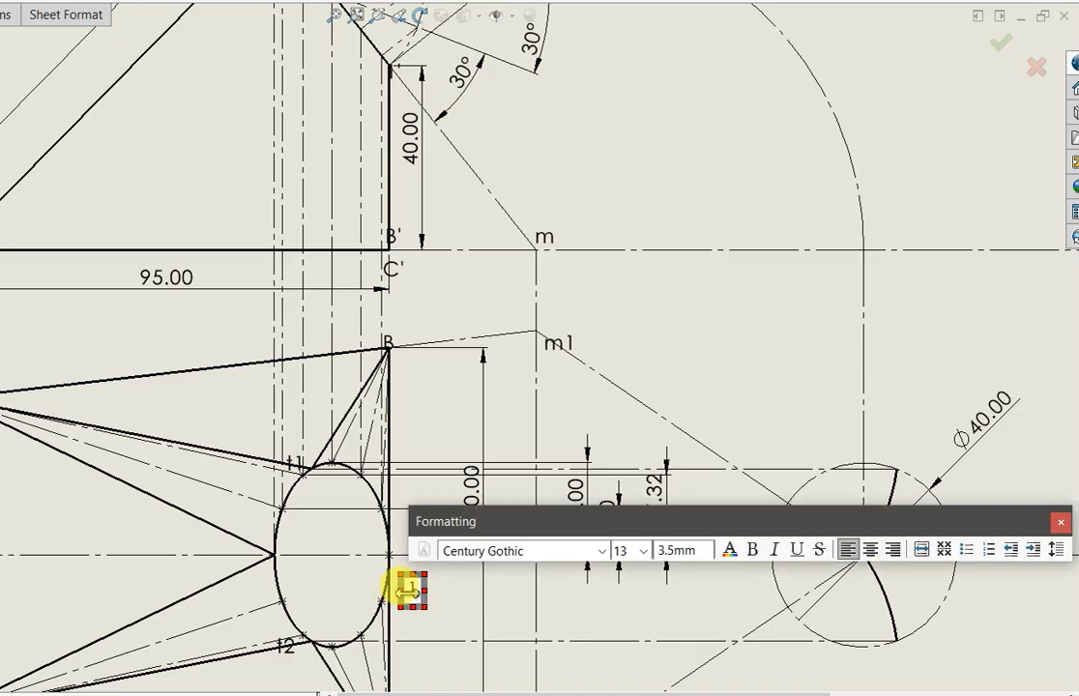
{"action": "left_click", "coordinate": [377, 538]}
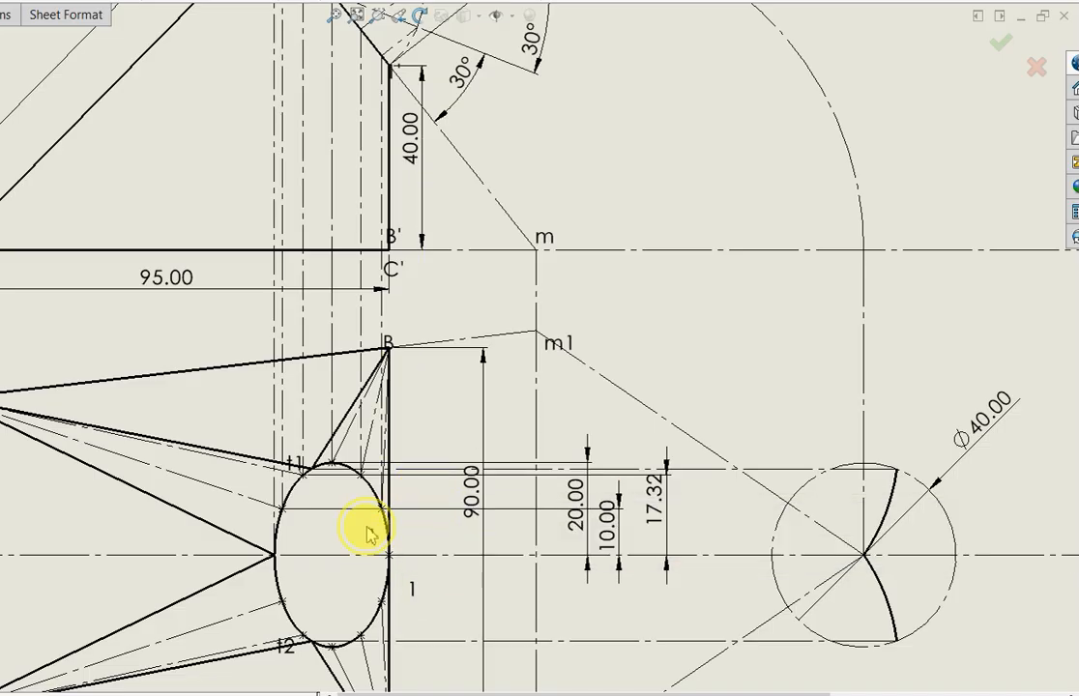
{"action": "left_click", "coordinate": [368, 538]}
{"action": "type", "text": "2"}
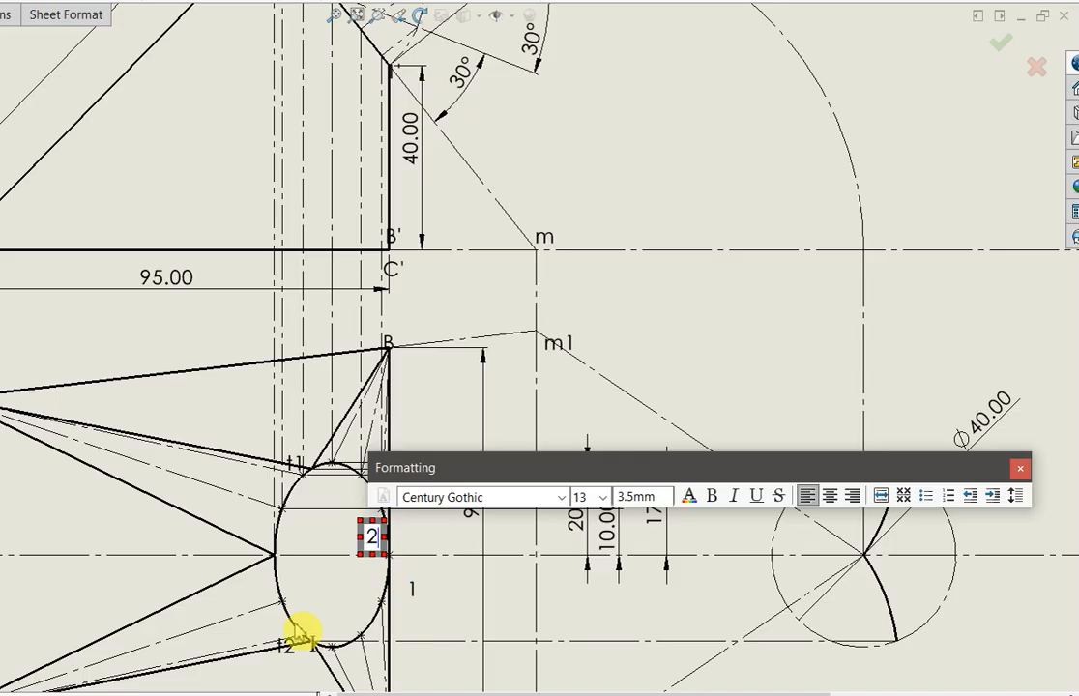
Add note labels 3 and 4 side by side inside the upper part of the top-view ellipse
{"action": "left_click", "coordinate": [344, 542]}
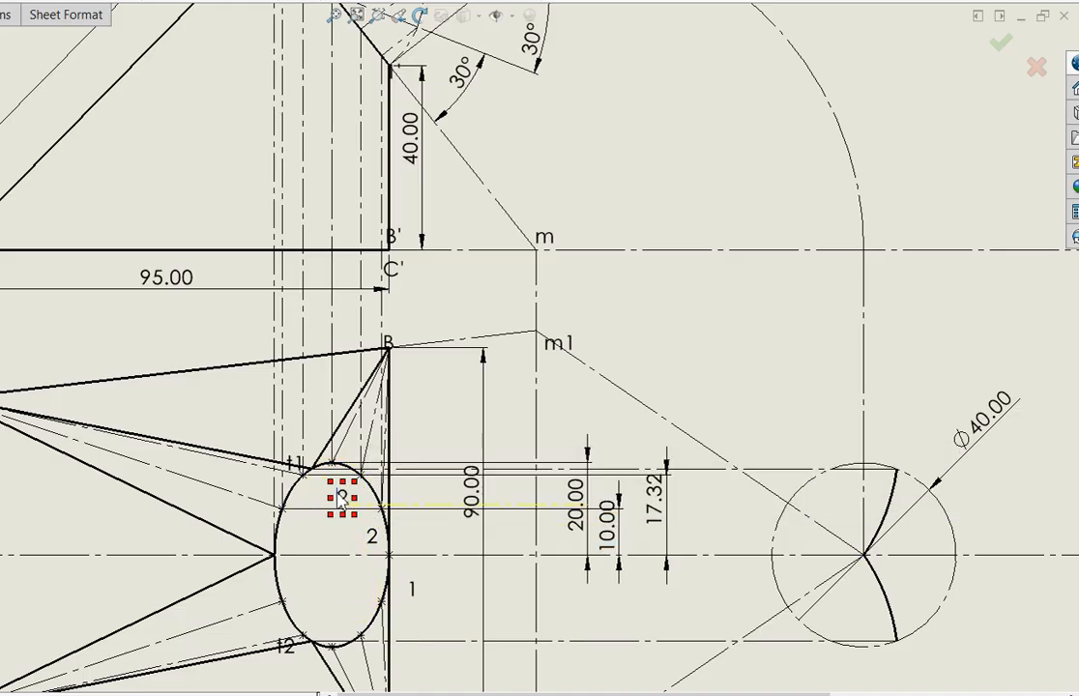
{"action": "left_click", "coordinate": [341, 501]}
{"action": "type", "text": "3"}
{"action": "left_click", "coordinate": [345, 559]}
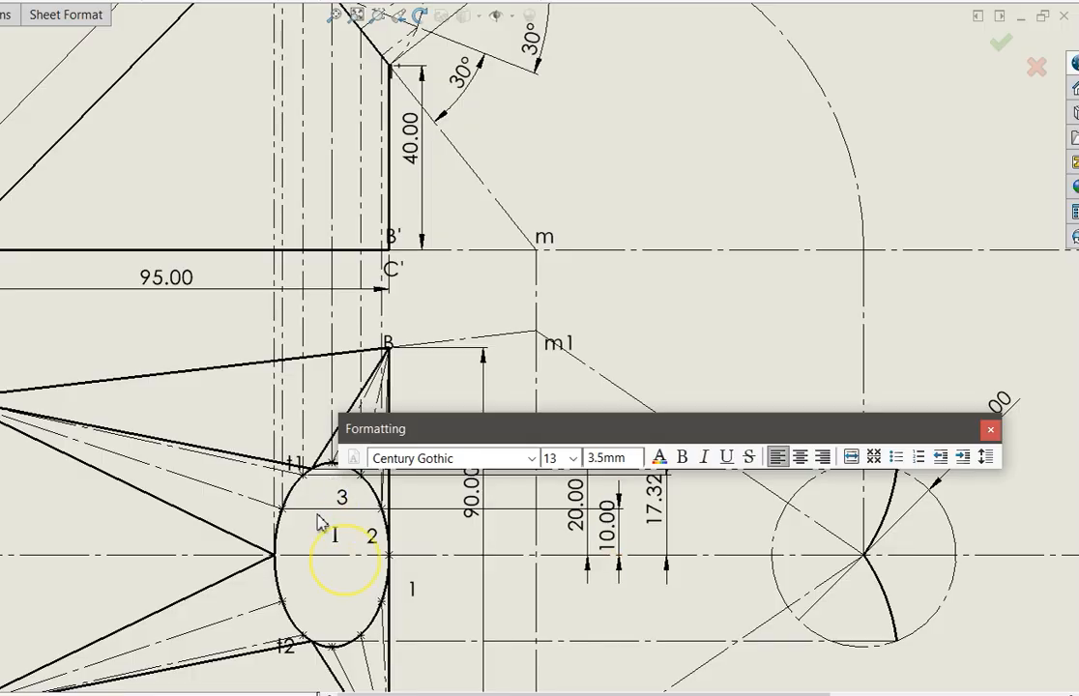
{"action": "left_click", "coordinate": [319, 473]}
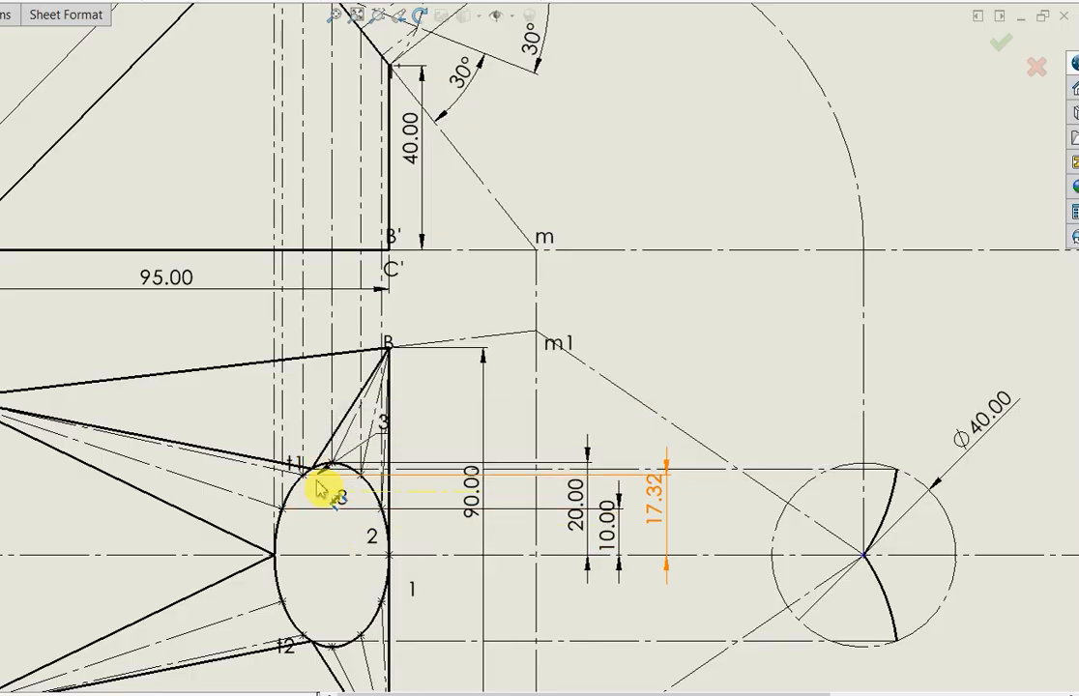
{"action": "left_click", "coordinate": [318, 499]}
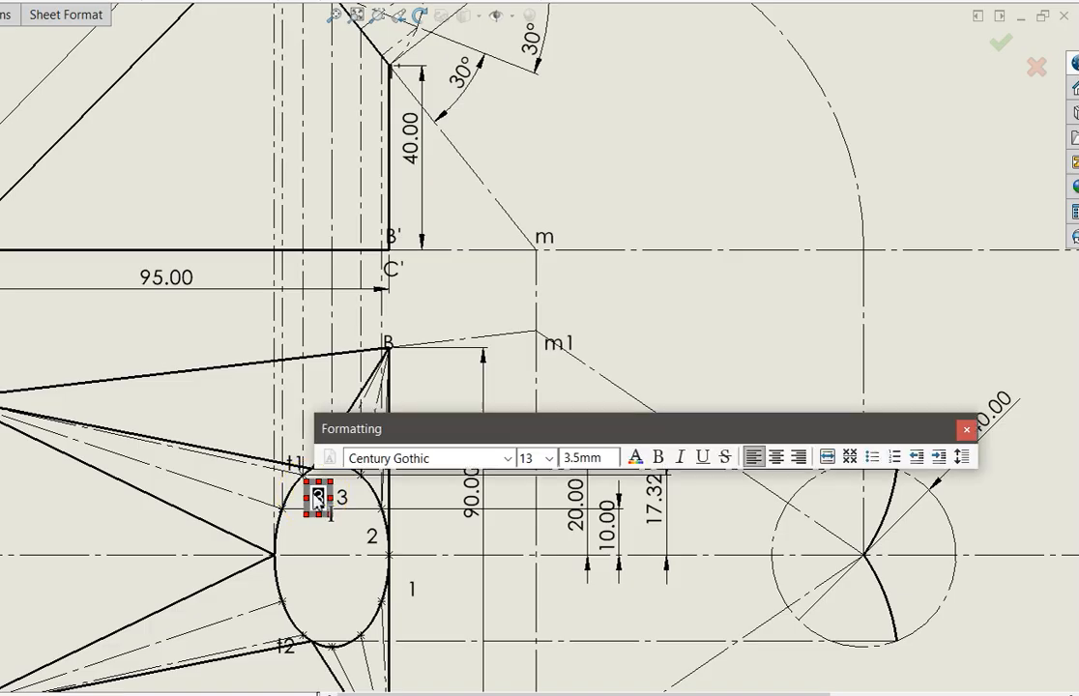
{"action": "type", "text": "4"}
Add note labels 5, 6 and 7 from top to bottom inside the left half of the top-view ellipse
{"action": "left_click", "coordinate": [356, 561]}
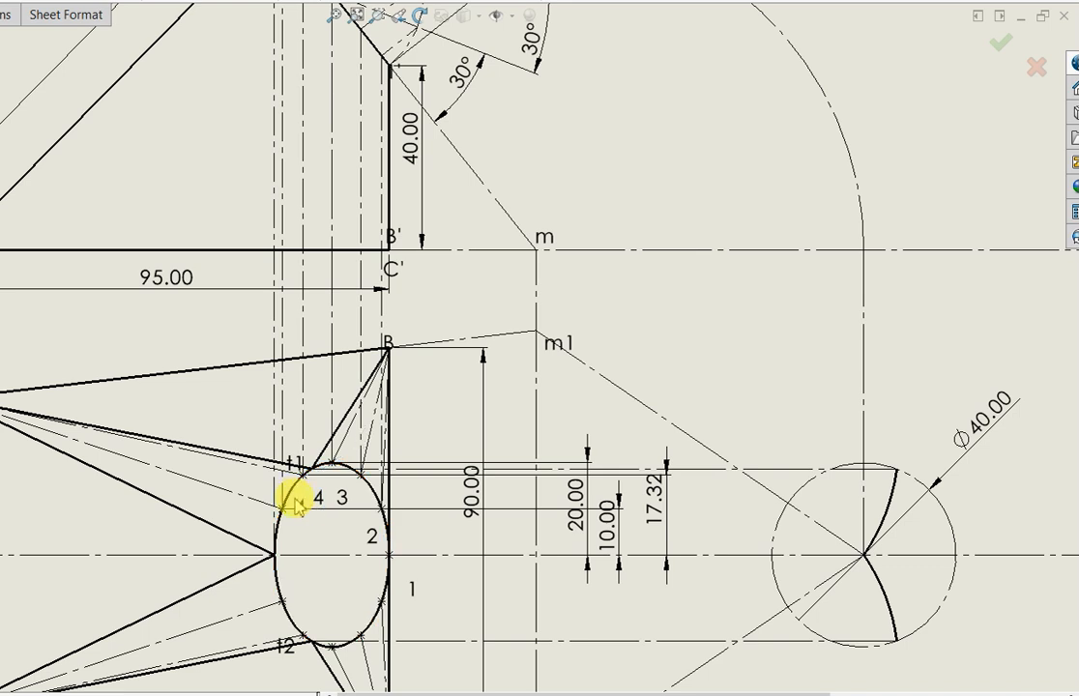
{"action": "left_click", "coordinate": [298, 506]}
{"action": "type", "text": "5"}
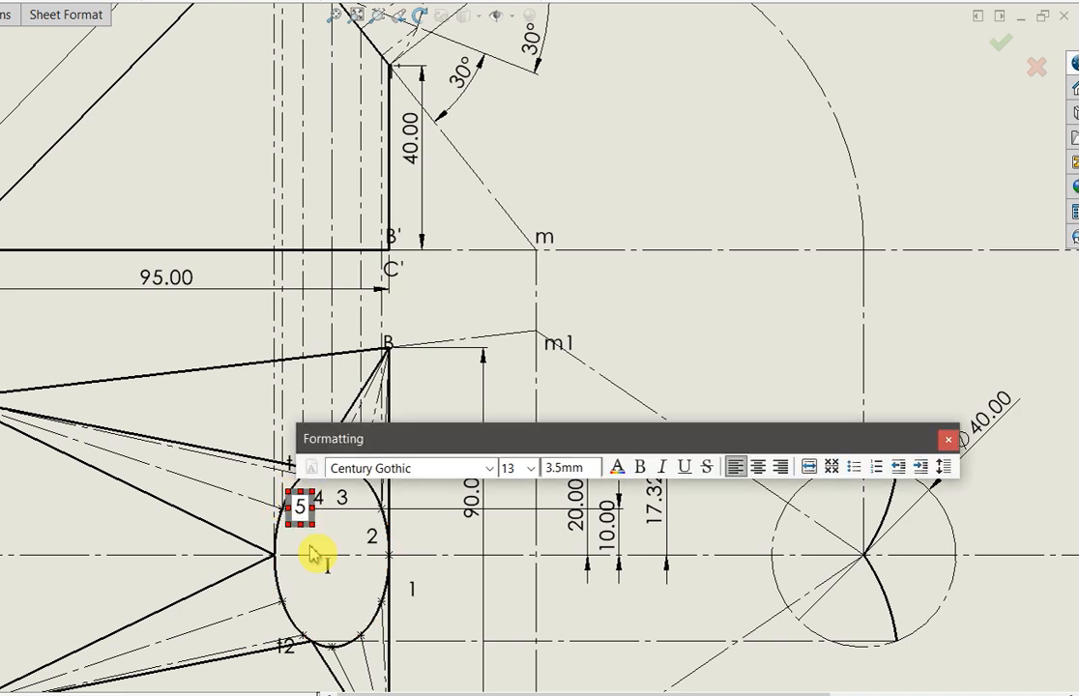
{"action": "left_click", "coordinate": [310, 549]}
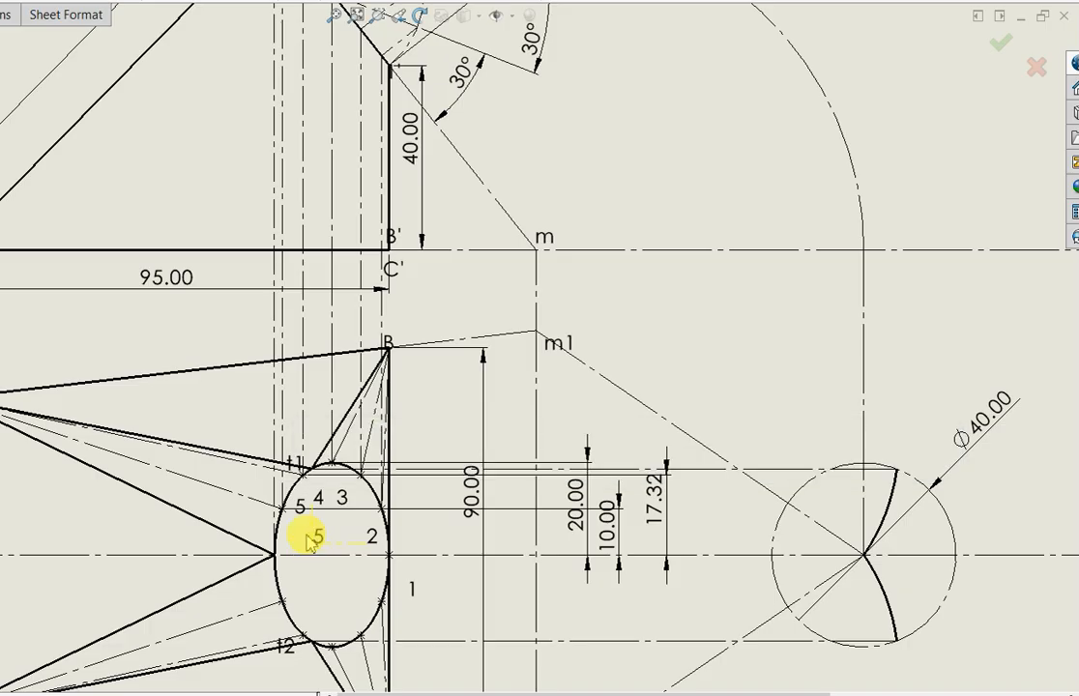
{"action": "left_click", "coordinate": [311, 539]}
{"action": "type", "text": "6"}
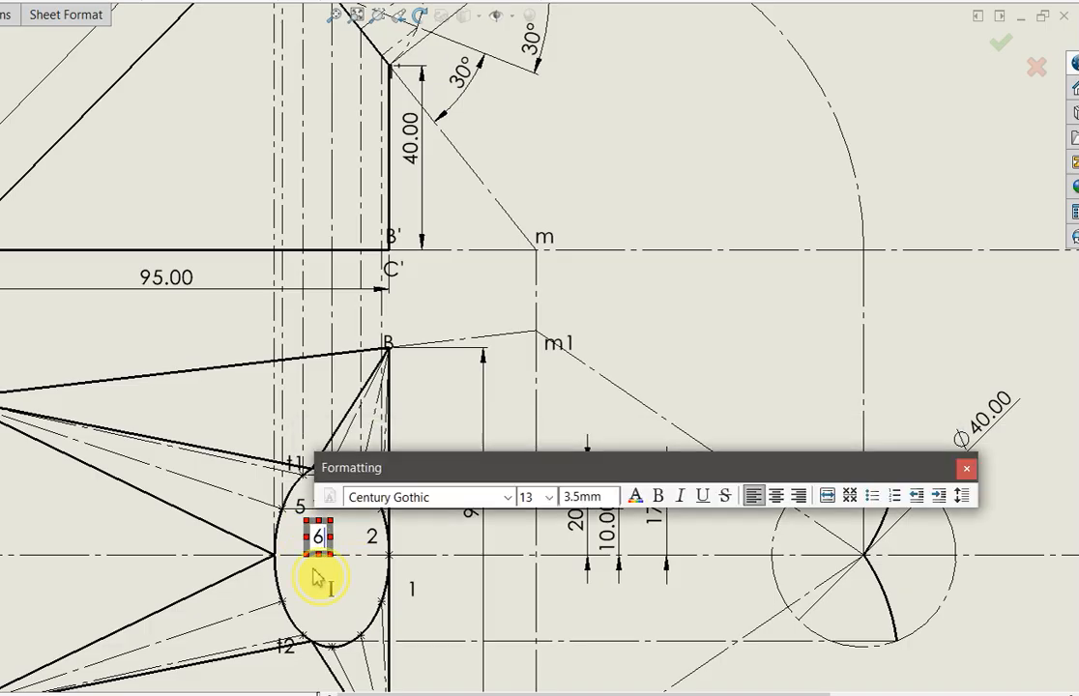
{"action": "left_click", "coordinate": [314, 573]}
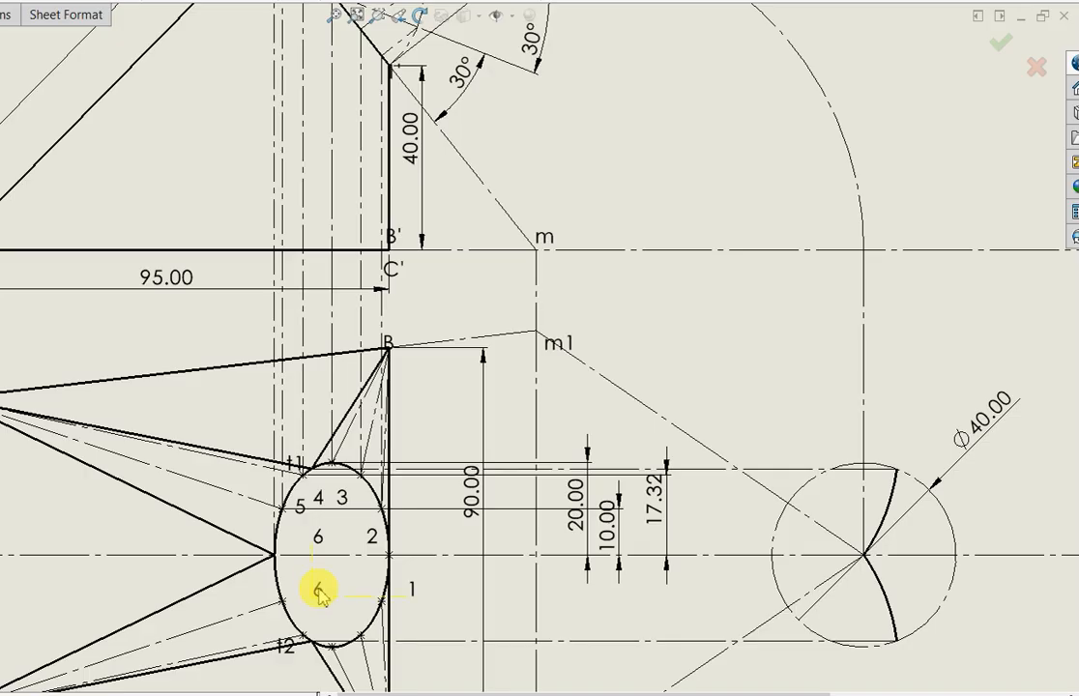
{"action": "left_click", "coordinate": [314, 585]}
{"action": "type", "text": "7"}
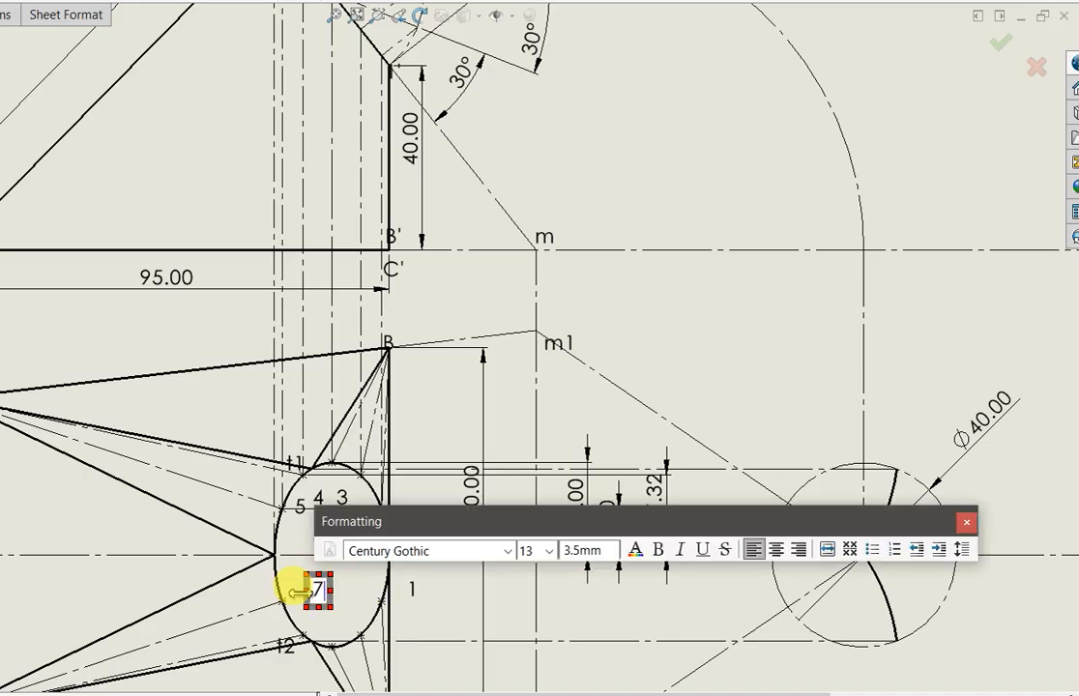
{"action": "left_click", "coordinate": [294, 590]}
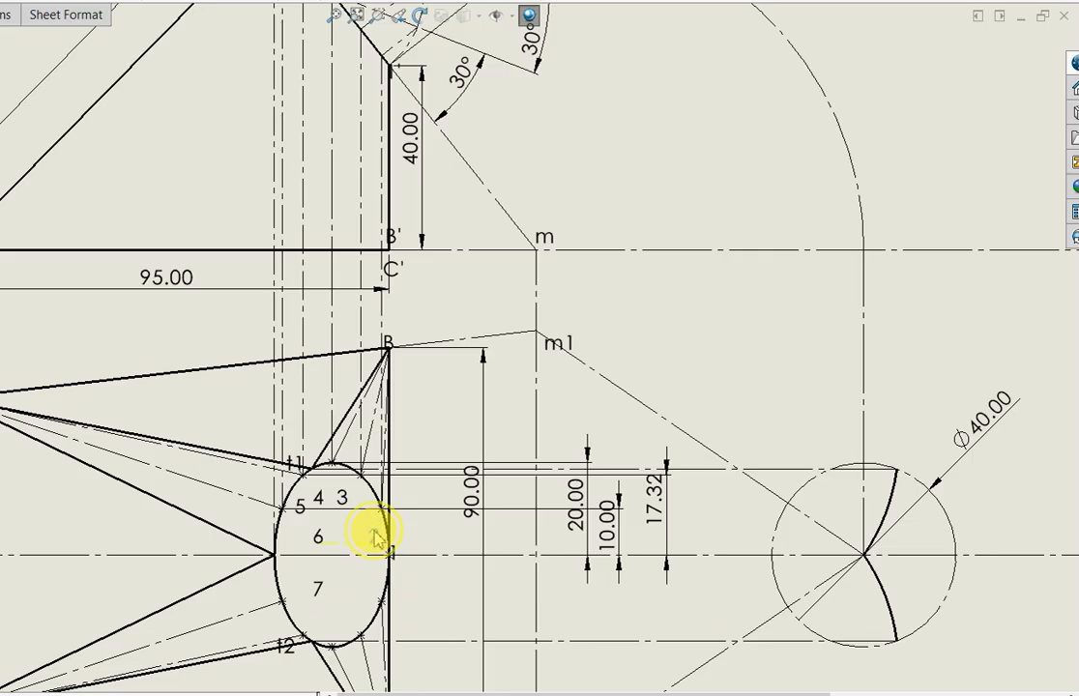
Move note labels 2, 3, 4 and 5 beside their respective division points along the upper half of the top-view ellipse
{"action": "left_click", "coordinate": [375, 518]}
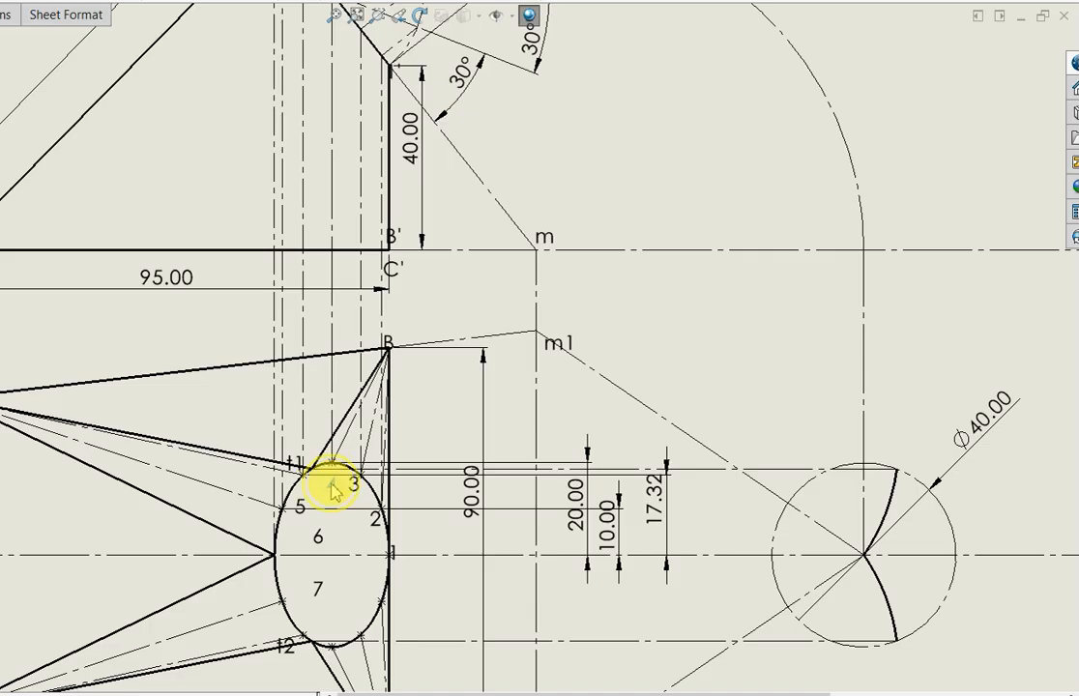
{"action": "left_click", "coordinate": [328, 477]}
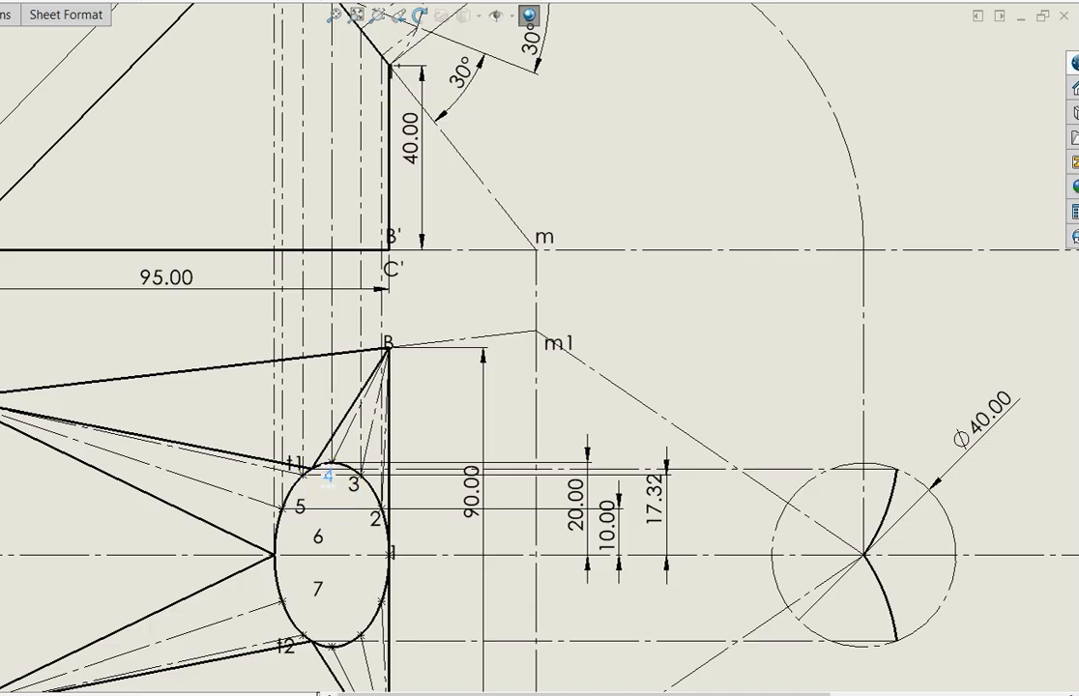
{"action": "left_click_drag", "start_coordinate": [298, 505], "coordinate": [306, 479]}
{"action": "left_click", "coordinate": [307, 485]}
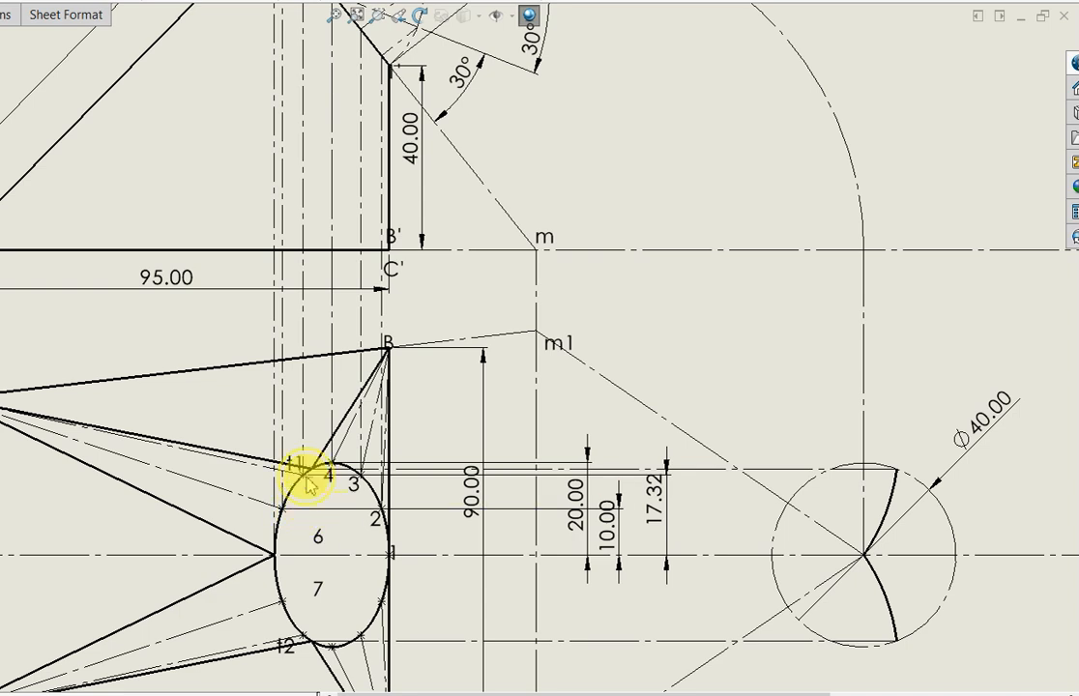
{"action": "left_click", "coordinate": [329, 494]}
Move label t1 just above its tangent point and place labels 6 and 7 beside their division points on the top-view ellipse
{"action": "left_click", "coordinate": [297, 453]}
{"action": "left_click", "coordinate": [299, 462]}
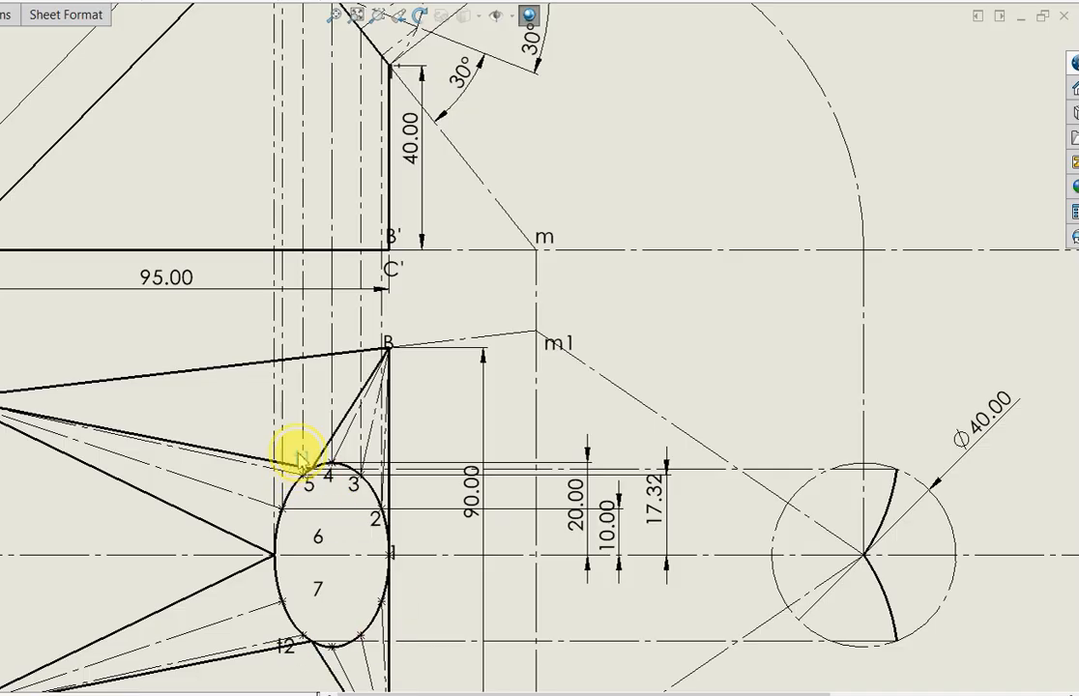
{"action": "left_click", "coordinate": [310, 479]}
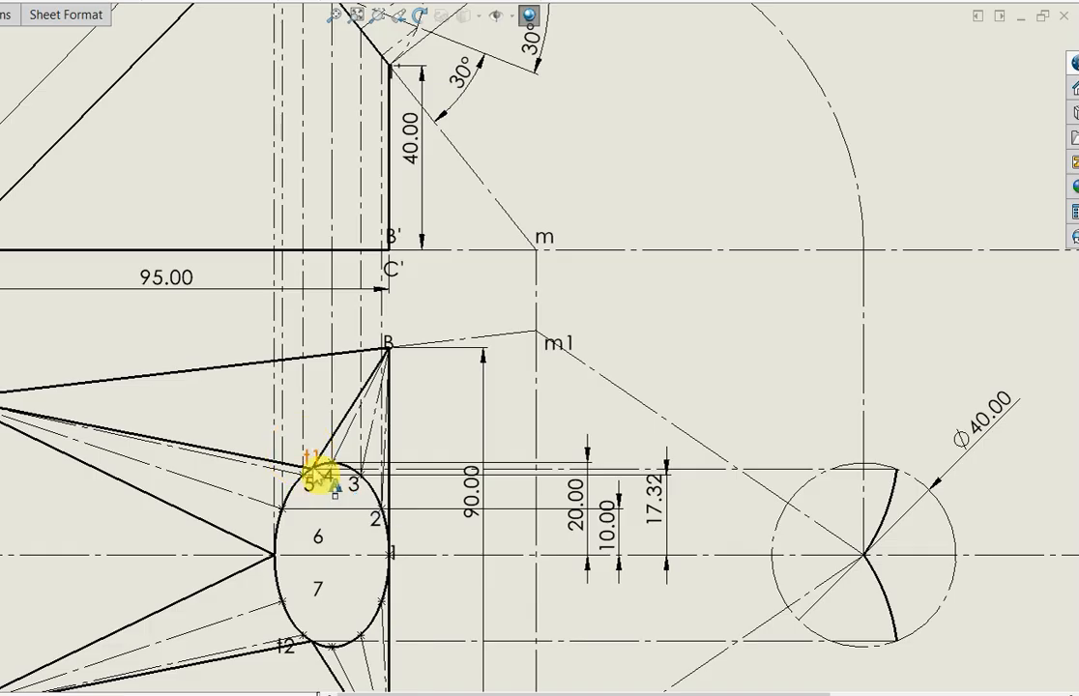
{"action": "left_click_drag", "start_coordinate": [317, 541], "coordinate": [290, 510]}
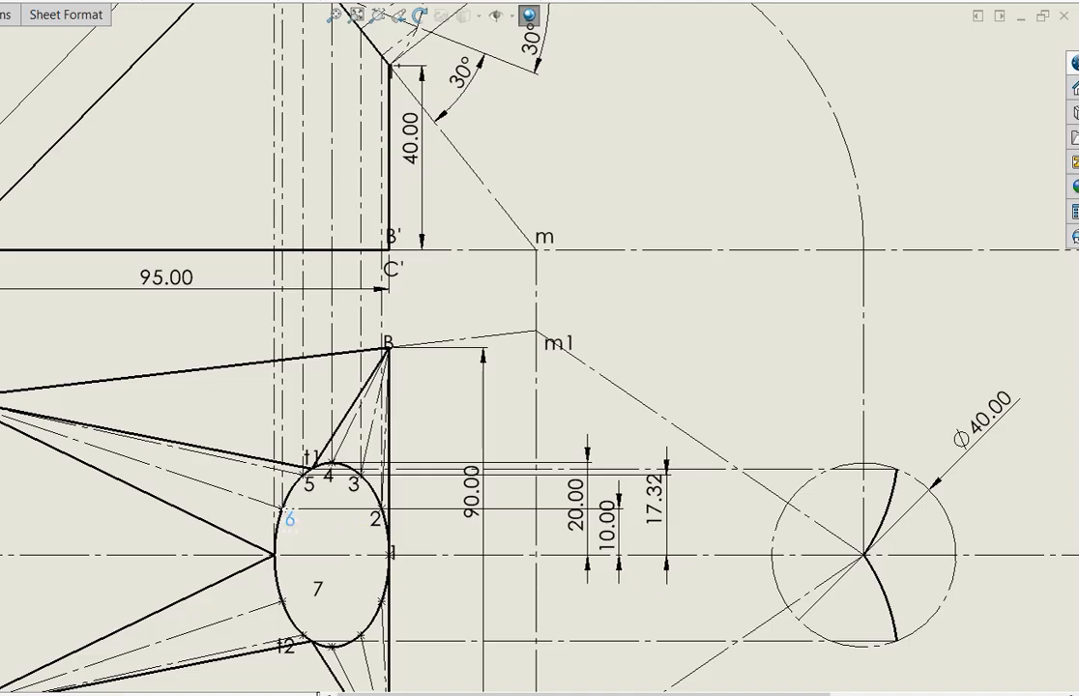
{"action": "mouse_move", "coordinate": [318, 589]}
{"action": "left_mouse_down"}
{"action": "mouse_move", "coordinate": [322, 601]}
{"action": "mouse_move", "coordinate": [304, 578]}
{"action": "mouse_move", "coordinate": [313, 579]}
{"action": "left_mouse_up"}
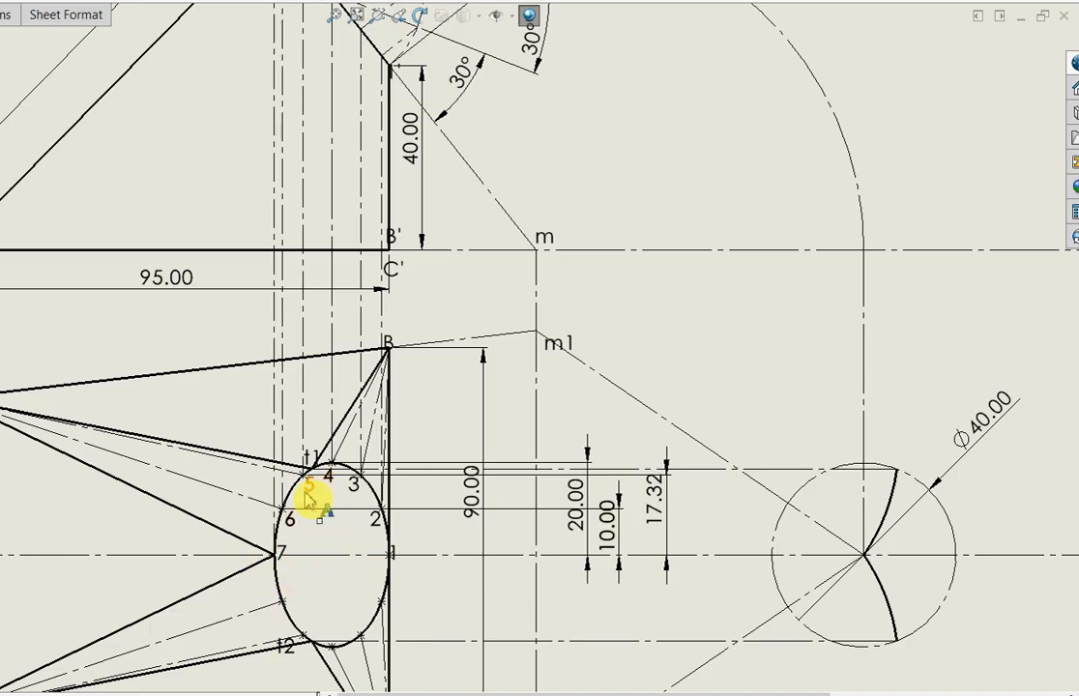
{"action": "scroll", "coordinate": [373, 590], "scroll_direction": "up", "scroll_amount": 2}
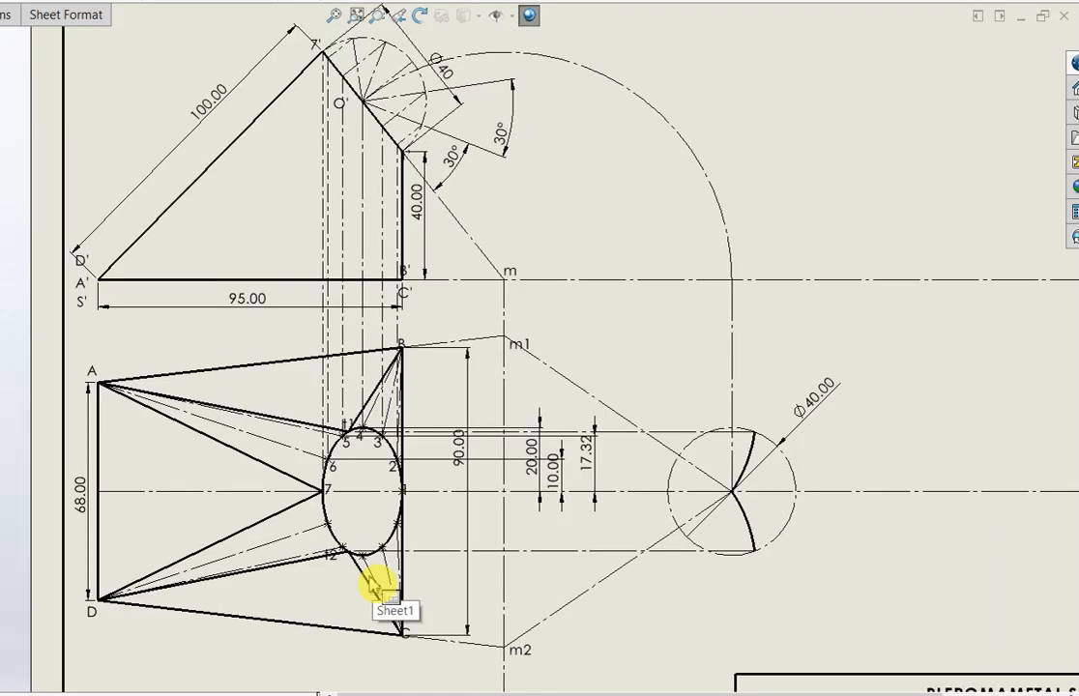
{"action": "left_click", "coordinate": [394, 469]}
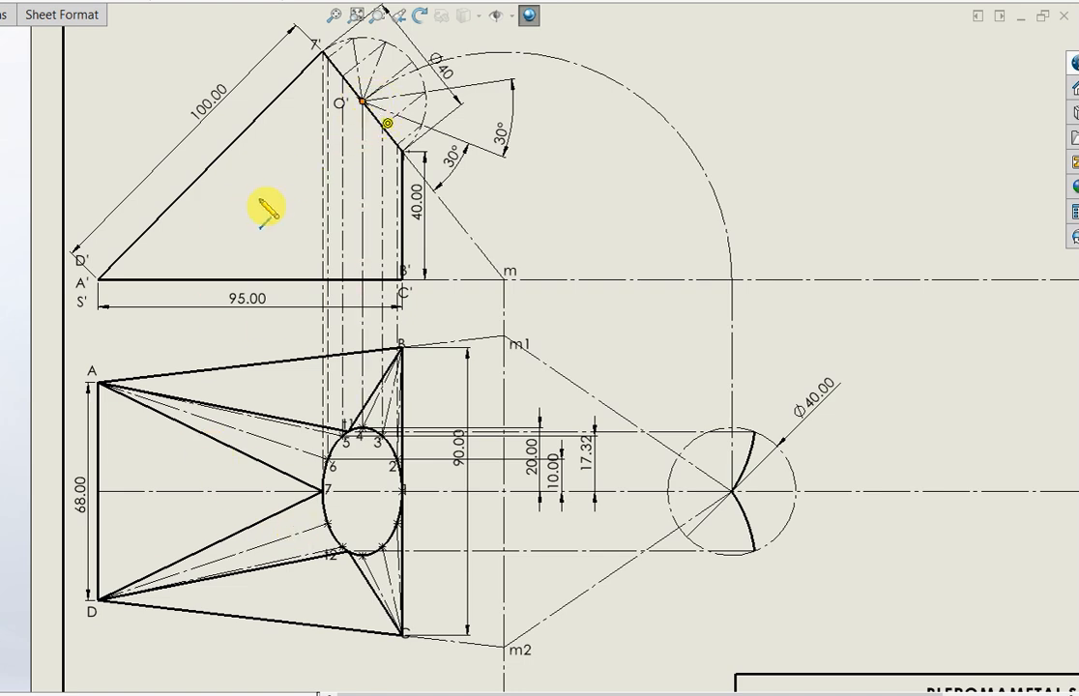
{"action": "left_click", "coordinate": [100, 281]}
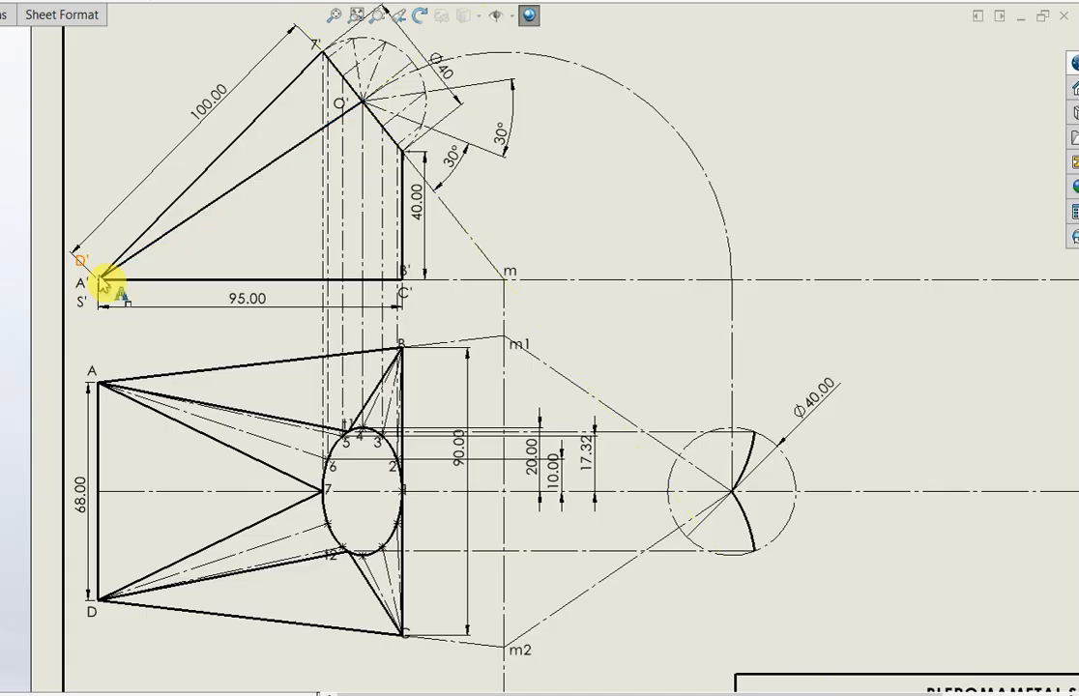
{"action": "left_click", "coordinate": [372, 102]}
{"action": "left_click", "coordinate": [403, 281]}
{"action": "left_click", "coordinate": [403, 280]}
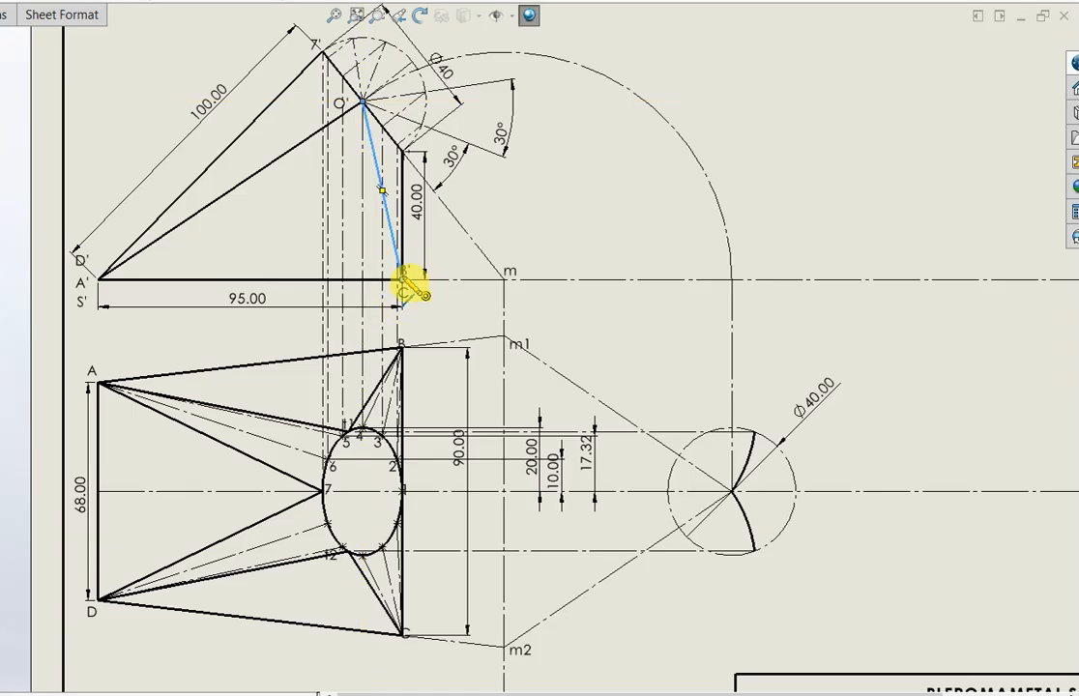
{"action": "left_click", "coordinate": [405, 282]}
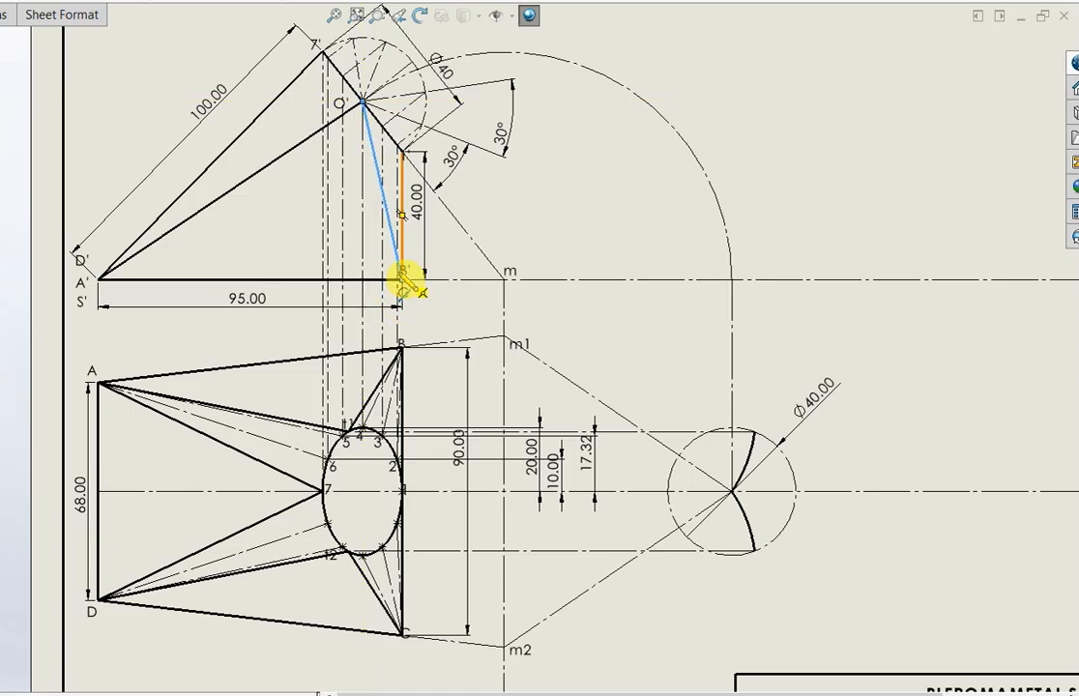
{"action": "left_click", "coordinate": [377, 154]}
{"action": "key", "text": "Delete"}
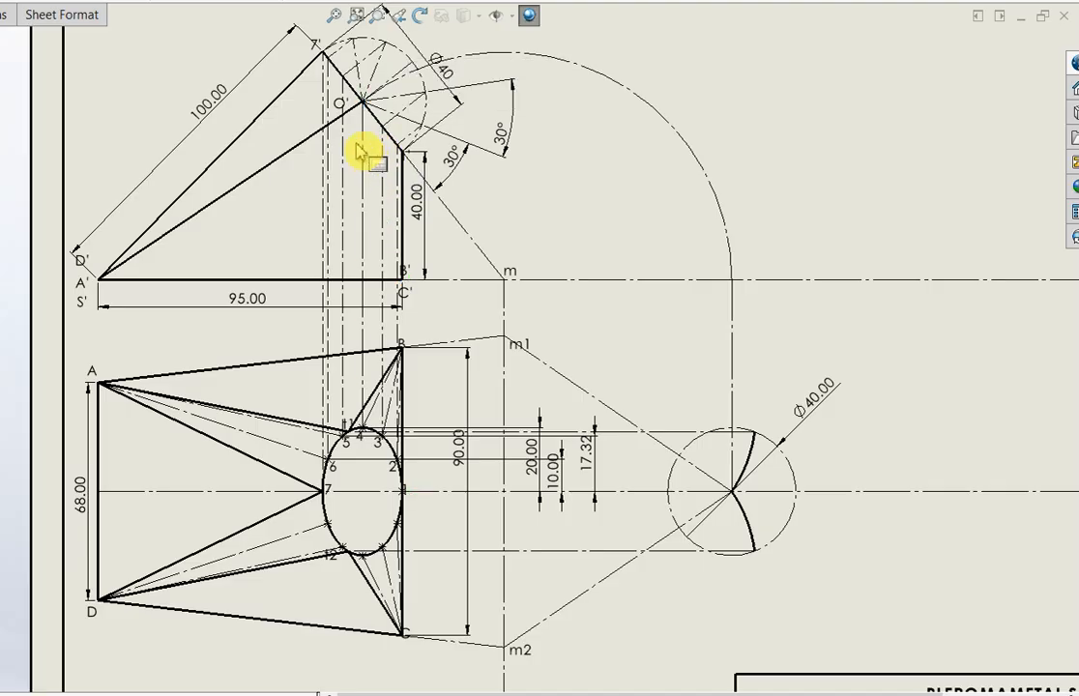
{"action": "left_click", "coordinate": [288, 165]}
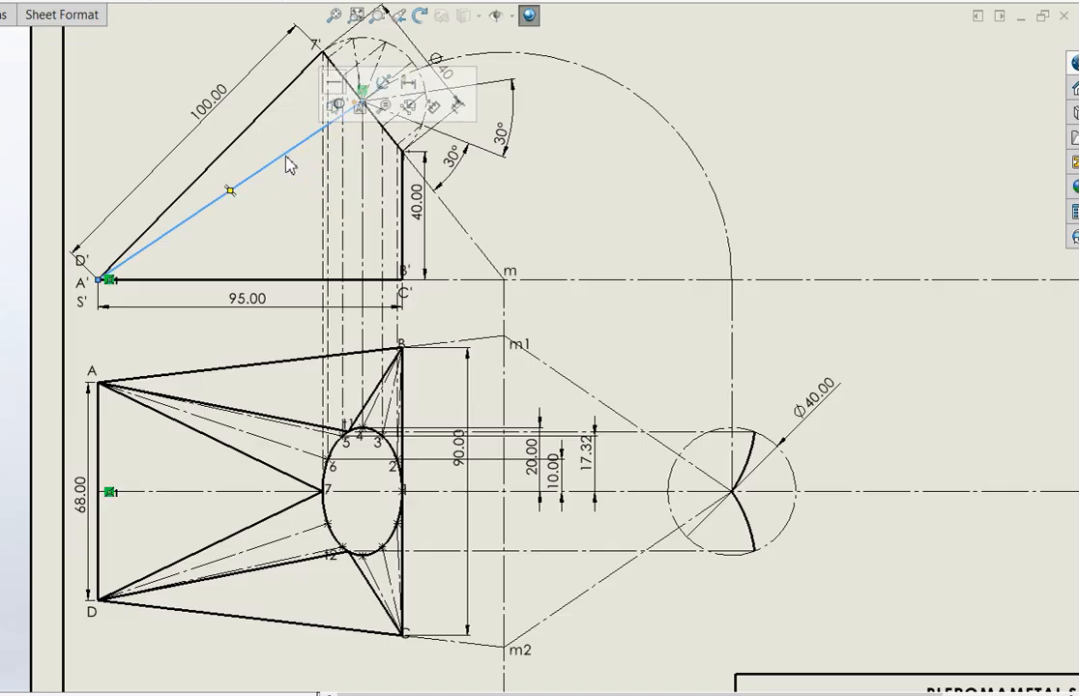
{"action": "key", "text": "Delete"}
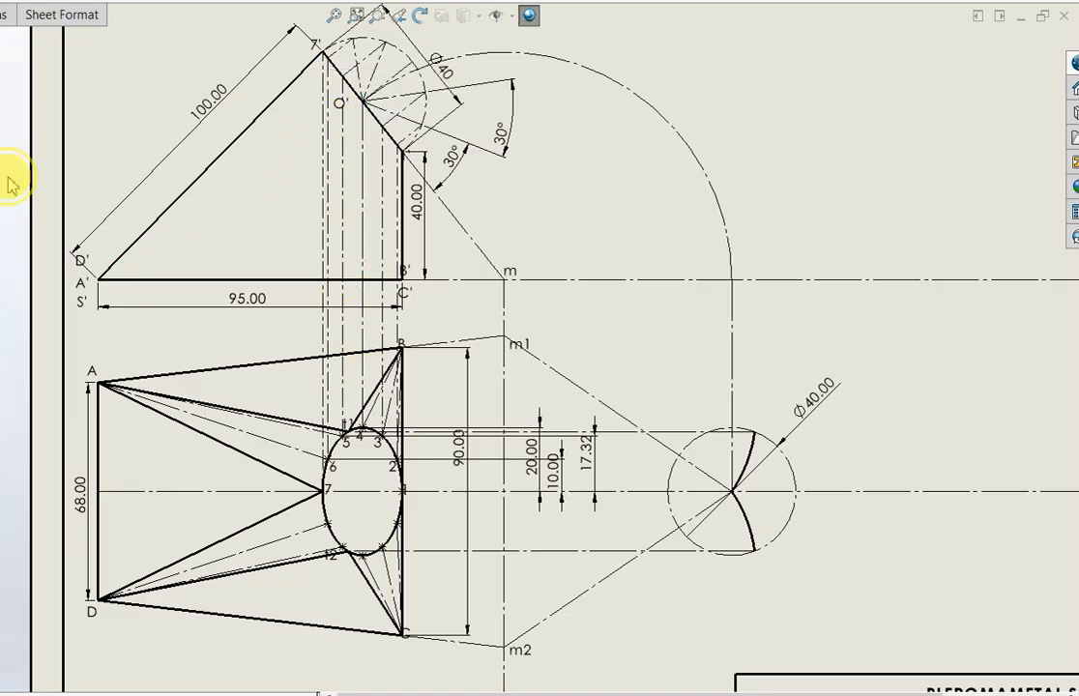
Draw a vertical construction line from point t1 in the top view up to the inclined opening edge in the front view
{"action": "scroll", "coordinate": [365, 440], "scroll_direction": "down", "scroll_amount": 2}
{"action": "left_click", "coordinate": [358, 419]}
{"action": "scroll", "coordinate": [354, 292], "scroll_direction": "up", "scroll_amount": 3}
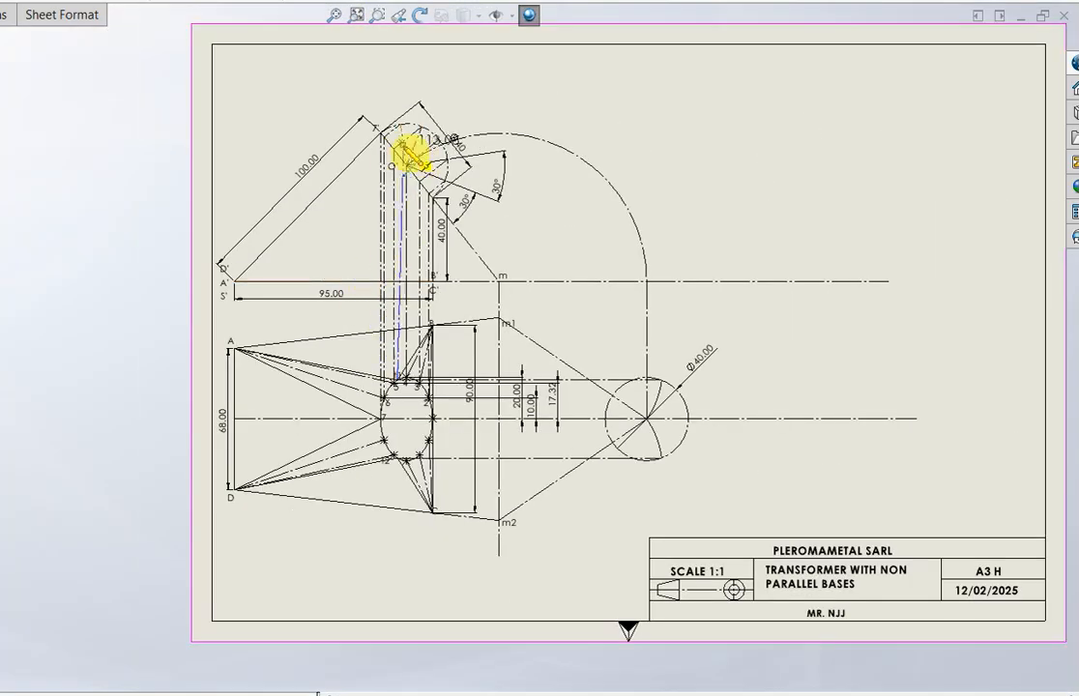
{"action": "scroll", "coordinate": [403, 165], "scroll_direction": "down", "scroll_amount": 2}
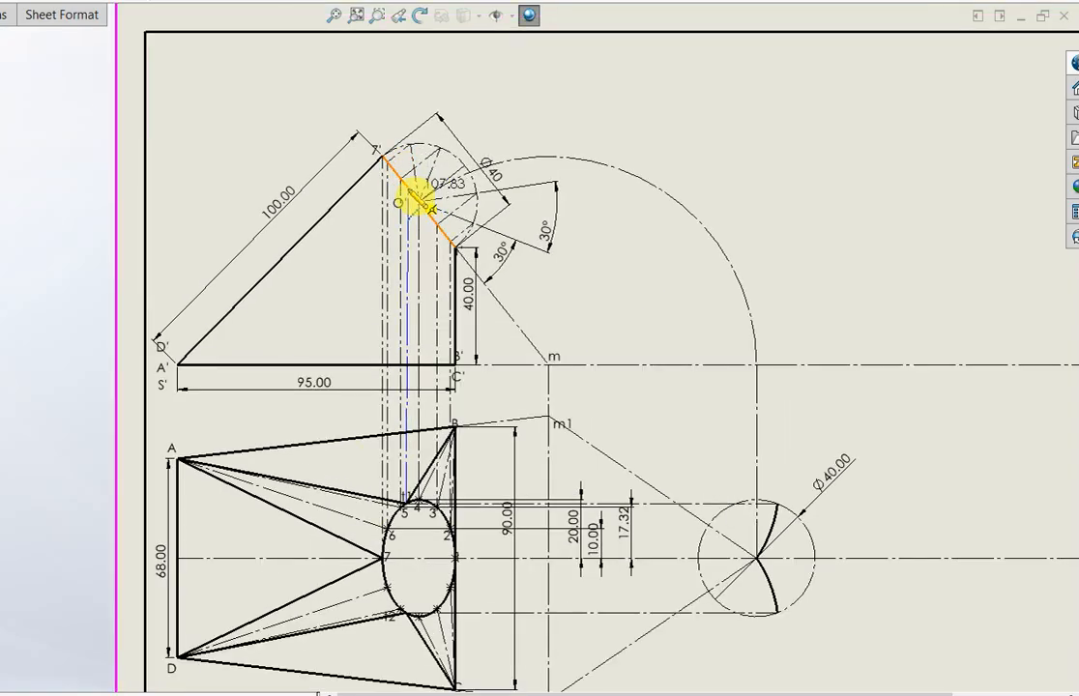
{"action": "left_click", "coordinate": [414, 193]}
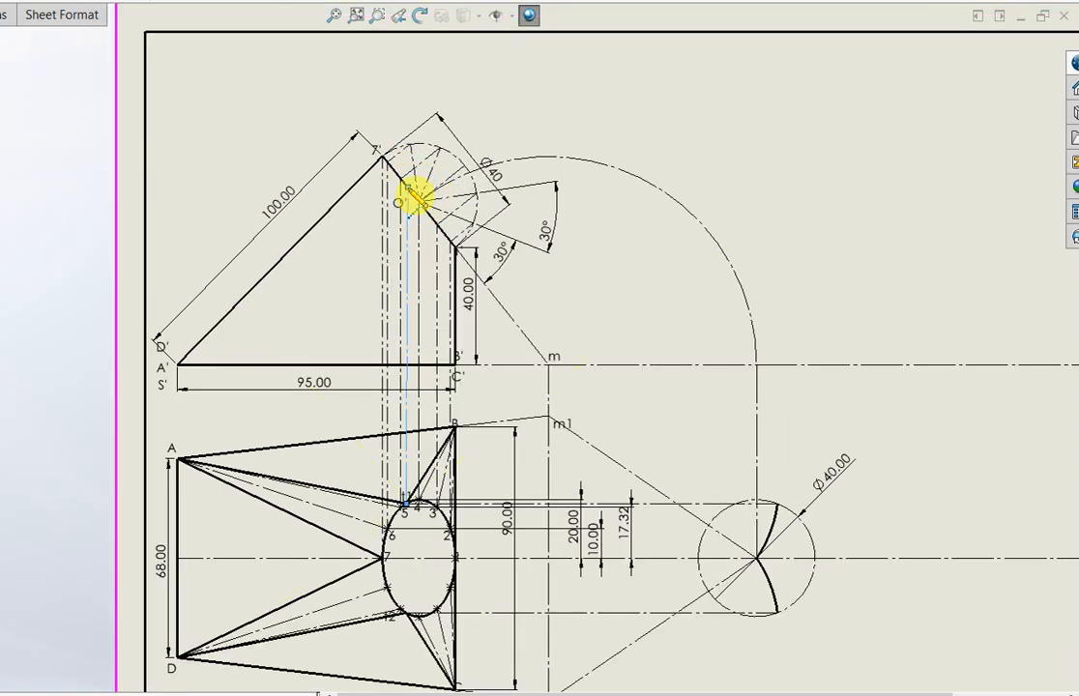
{"action": "left_click", "coordinate": [408, 230]}
{"action": "left_click", "coordinate": [482, 152]}
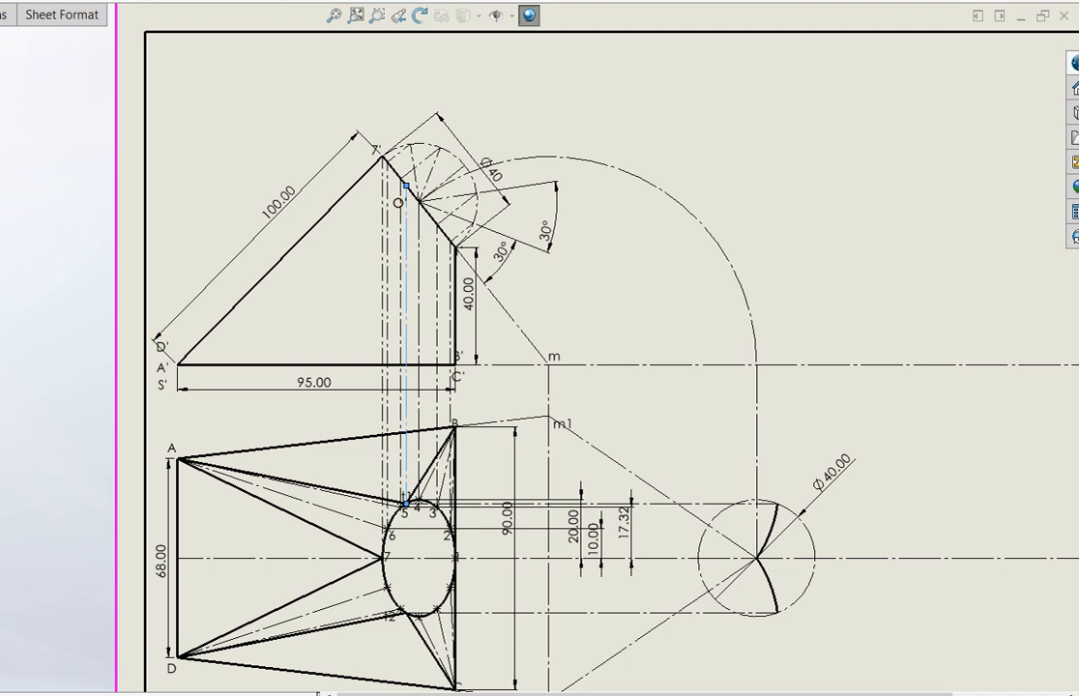
Draw solid edge lines in the front view from the projection of t1 on the inclined edge to corners A' and B'
{"action": "left_click", "coordinate": [178, 367]}
{"action": "key", "text": "Escape"}
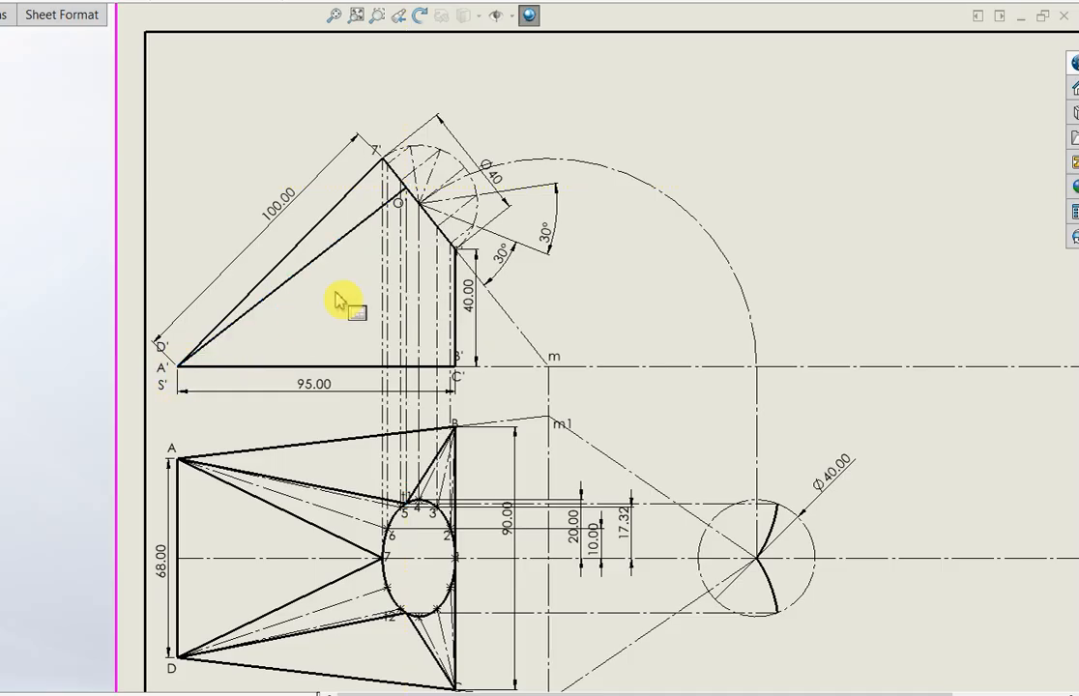
{"action": "left_click", "coordinate": [408, 195]}
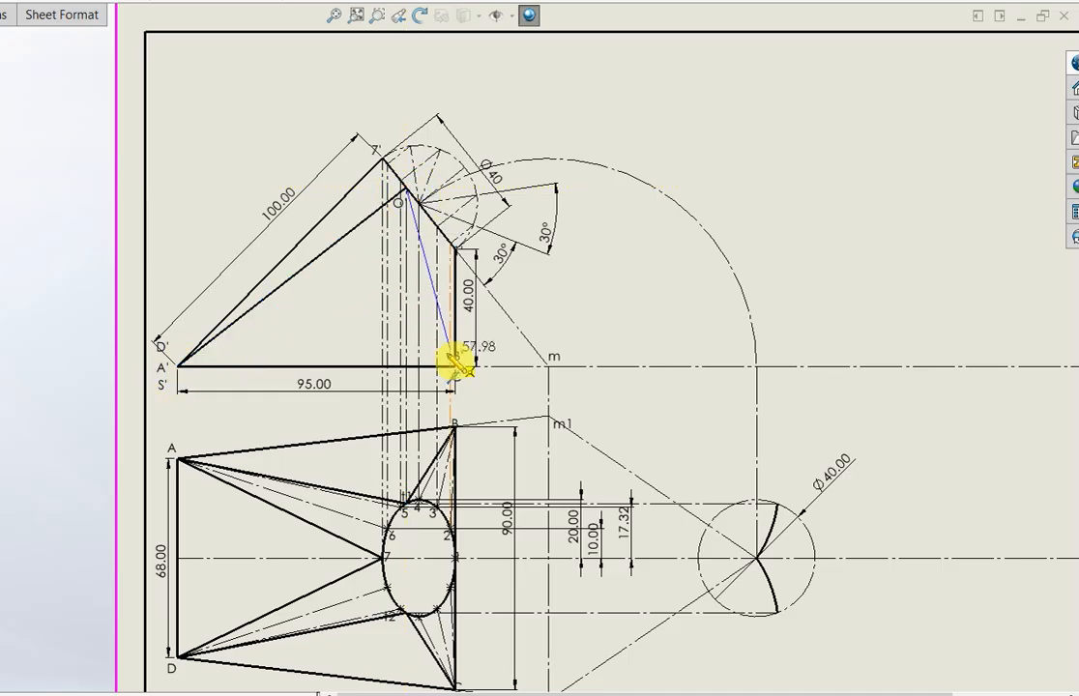
{"action": "left_click", "coordinate": [452, 360]}
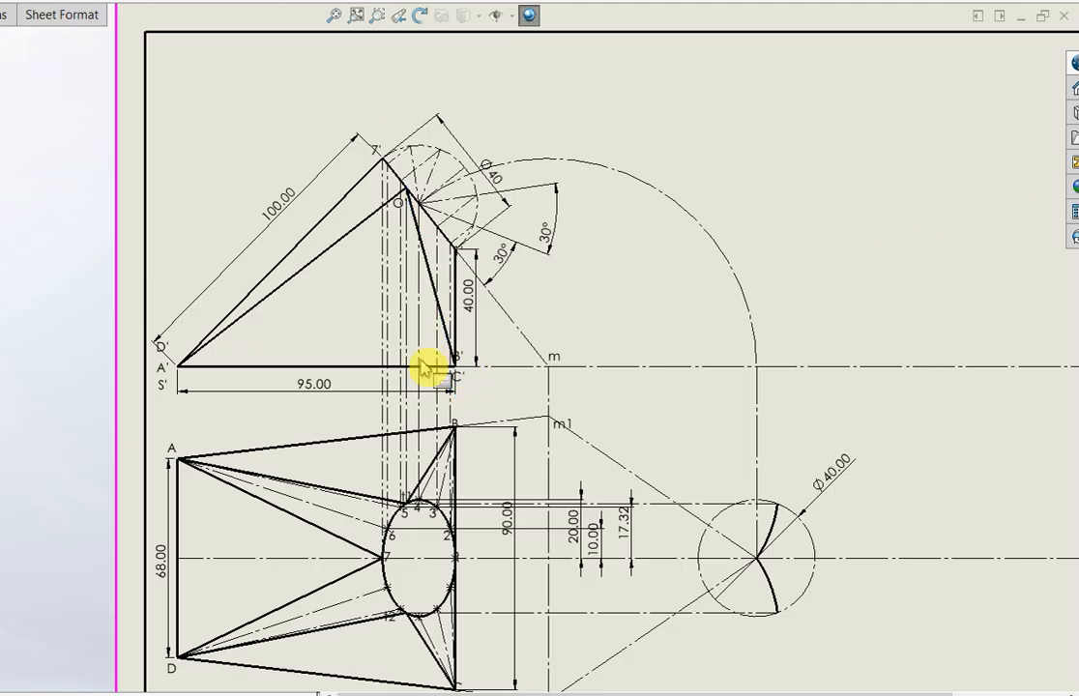
{"action": "left_click", "coordinate": [384, 162]}
{"action": "left_click", "coordinate": [182, 367]}
{"action": "key", "text": "Escape"}
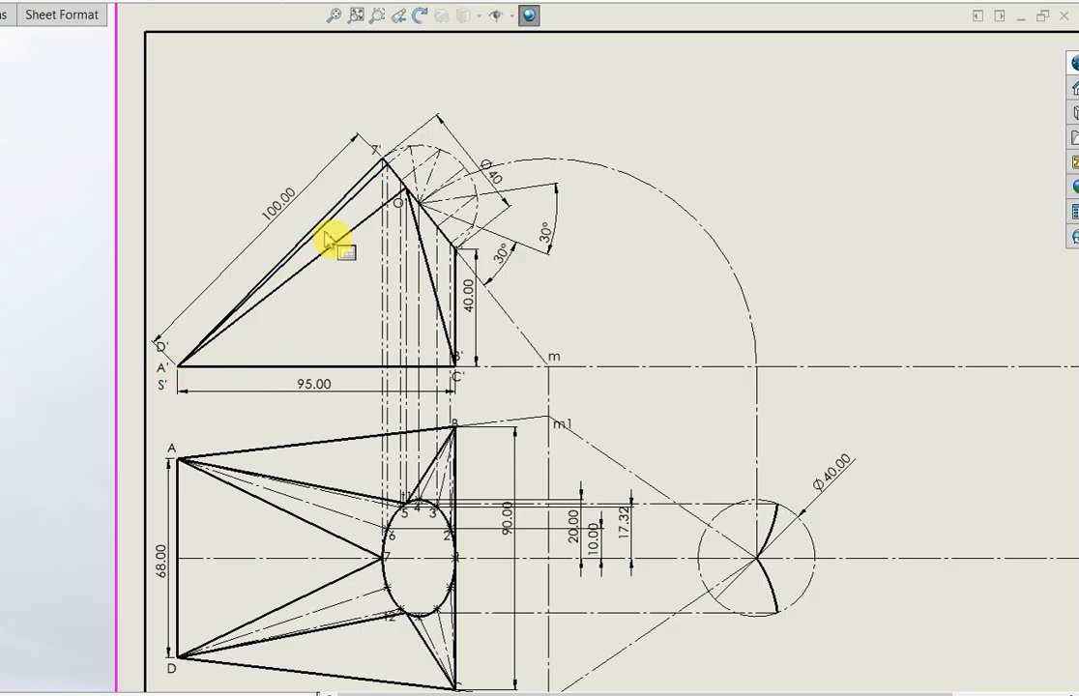
{"action": "left_click", "coordinate": [327, 238]}
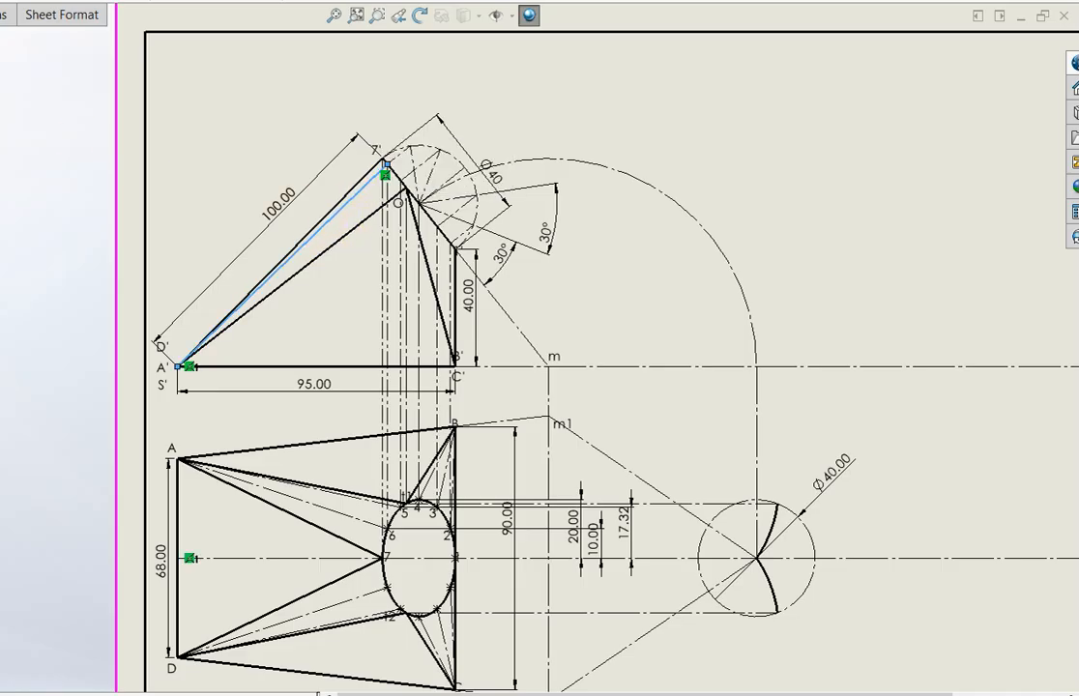
{"action": "key", "text": "Delete"}
Draw centerline generators in the front view from the projections of points 6 and 5 on the inclined edge to corner A'
{"action": "left_click", "coordinate": [157, 352]}
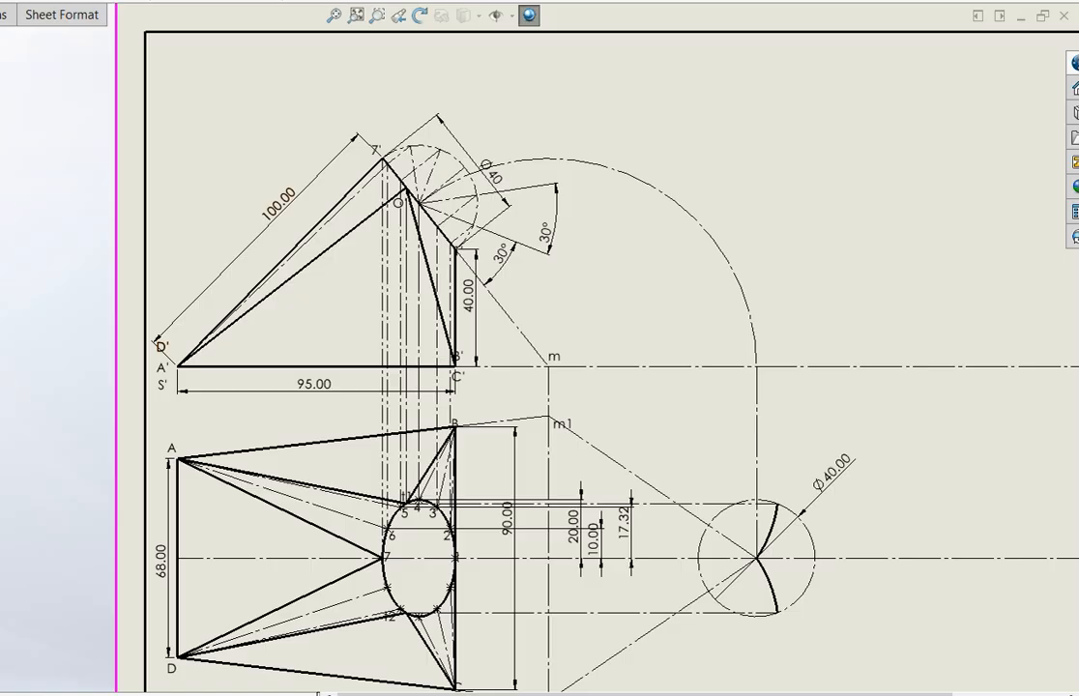
{"action": "left_click", "coordinate": [66, 137]}
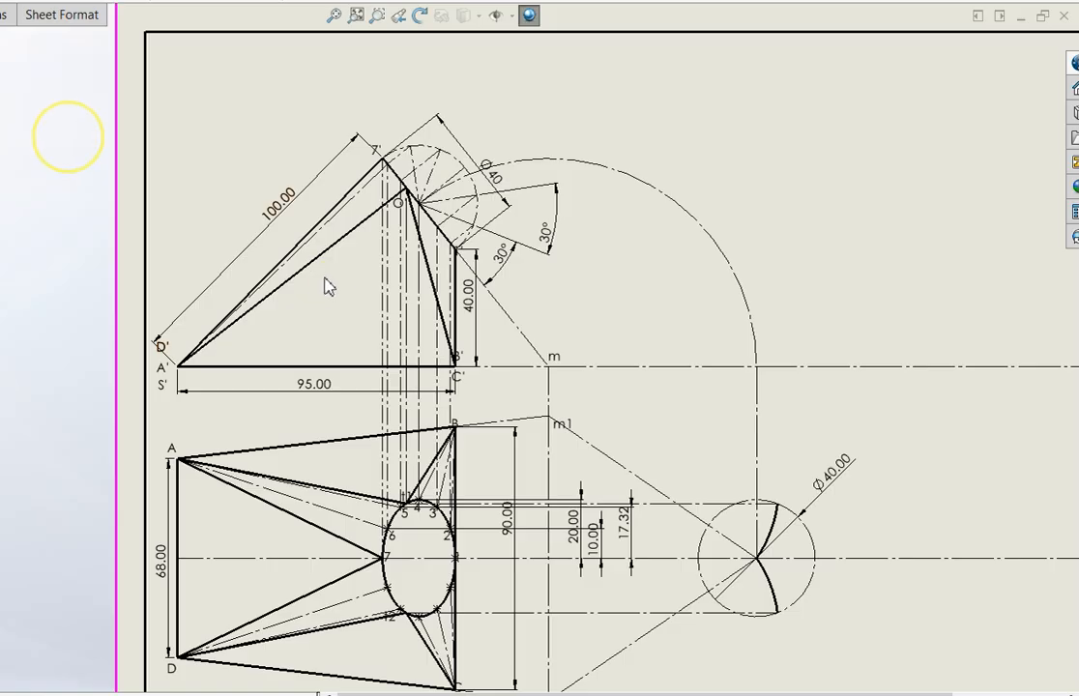
{"action": "left_click", "coordinate": [407, 192]}
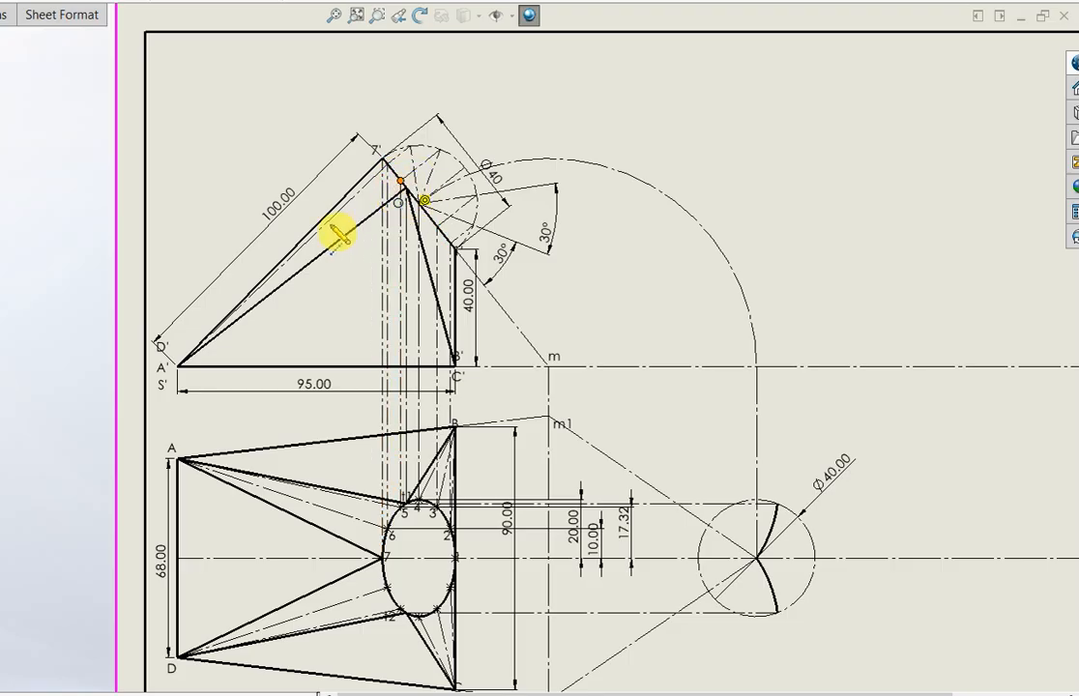
{"action": "left_click", "coordinate": [180, 369]}
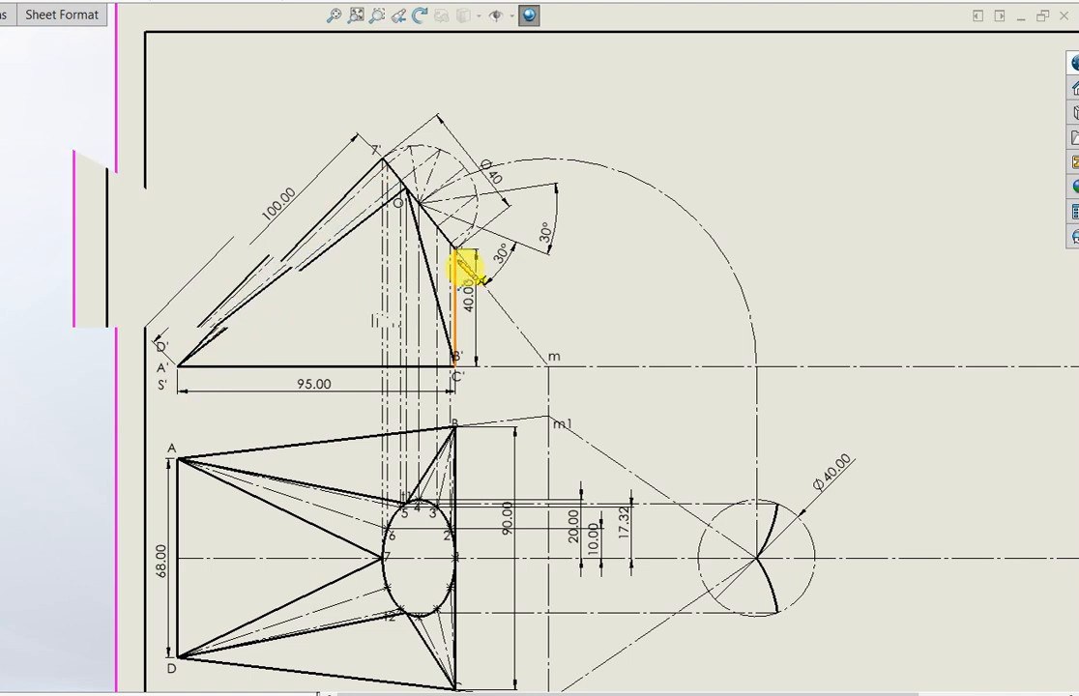
Draw centerline generators in the front view from the projections of points 3, 2 and 4 on the inclined edge to corner B'
{"action": "scroll", "coordinate": [463, 271], "scroll_direction": "down", "scroll_amount": 3}
{"action": "left_click", "coordinate": [441, 251]}
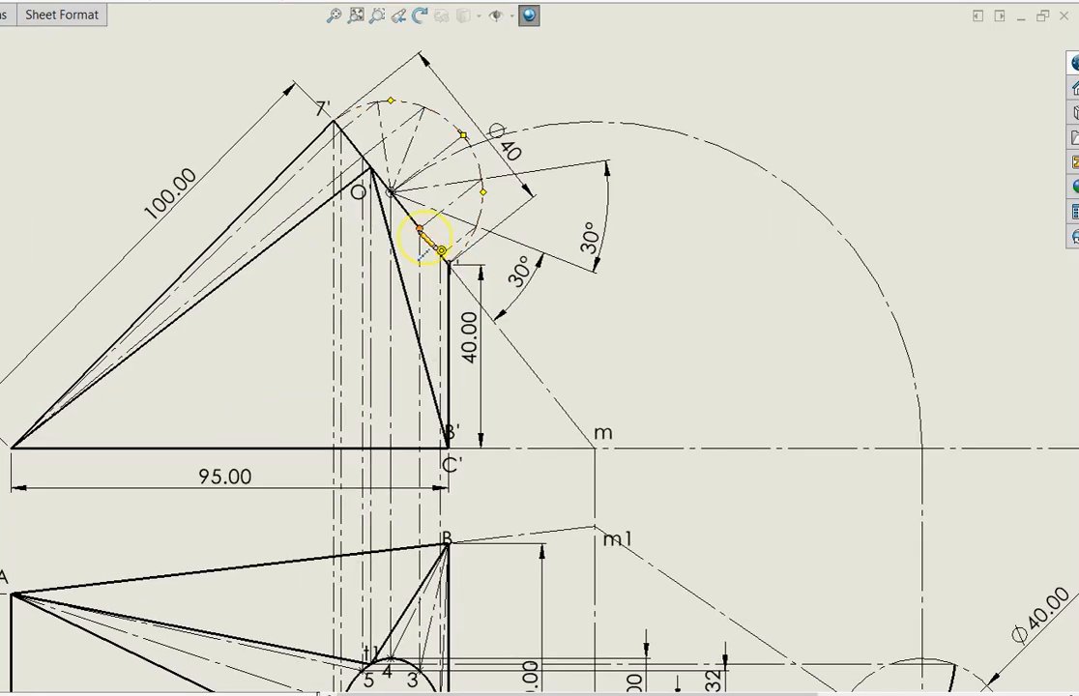
{"action": "left_click", "coordinate": [449, 447]}
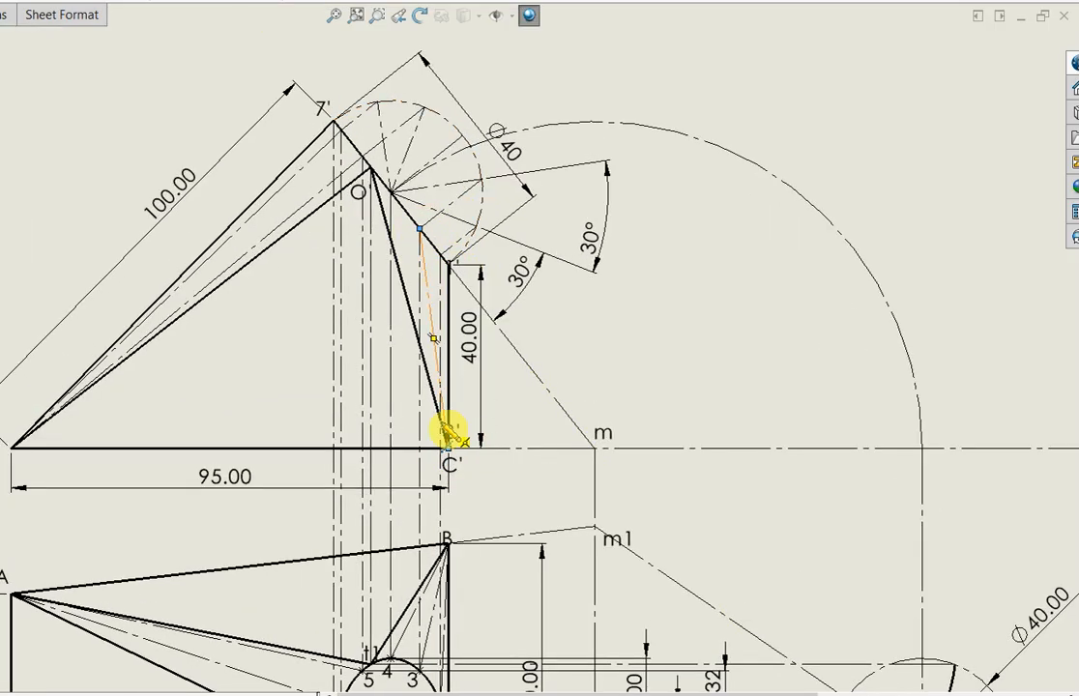
{"action": "left_click", "coordinate": [440, 255]}
{"action": "double_click", "coordinate": [449, 447]}
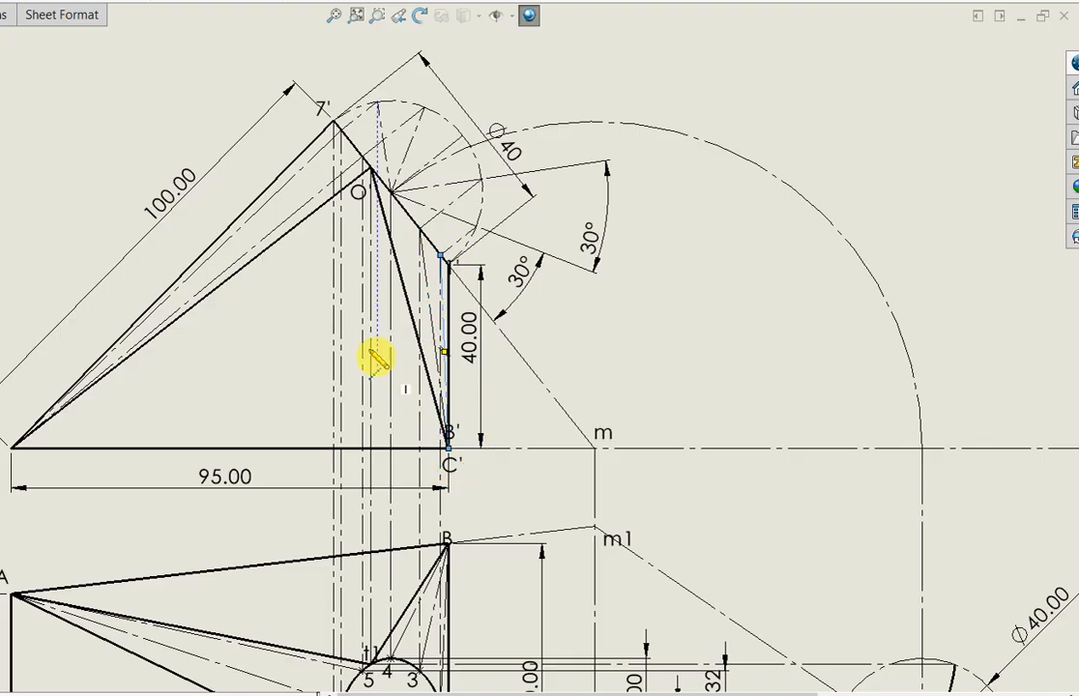
{"action": "left_click", "coordinate": [392, 193]}
{"action": "double_click", "coordinate": [447, 440]}
{"action": "scroll", "coordinate": [367, 377], "scroll_direction": "up", "scroll_amount": 3}
{"action": "scroll", "coordinate": [353, 372], "scroll_direction": "up", "scroll_amount": 2}
{"action": "scroll", "coordinate": [464, 527], "scroll_direction": "down", "scroll_amount": 3}
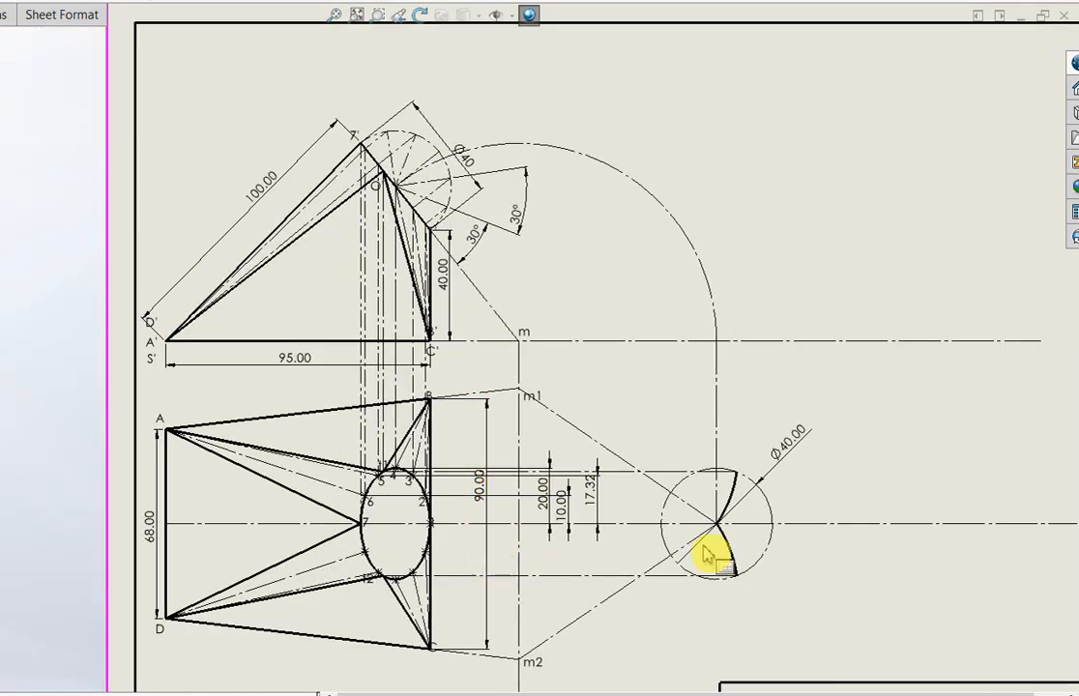
{"action": "scroll", "coordinate": [422, 357], "scroll_direction": "up", "scroll_amount": 2}
{"action": "scroll", "coordinate": [357, 391], "scroll_direction": "down", "scroll_amount": 1}
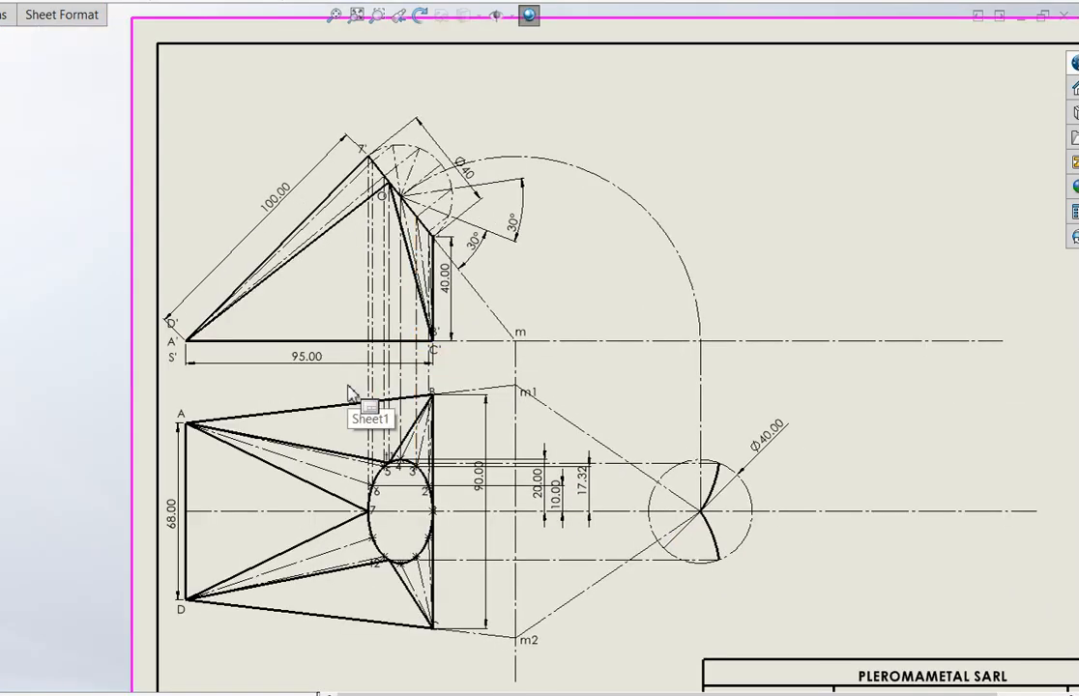
{"action": "scroll", "coordinate": [793, 333], "scroll_direction": "down", "scroll_amount": 1}
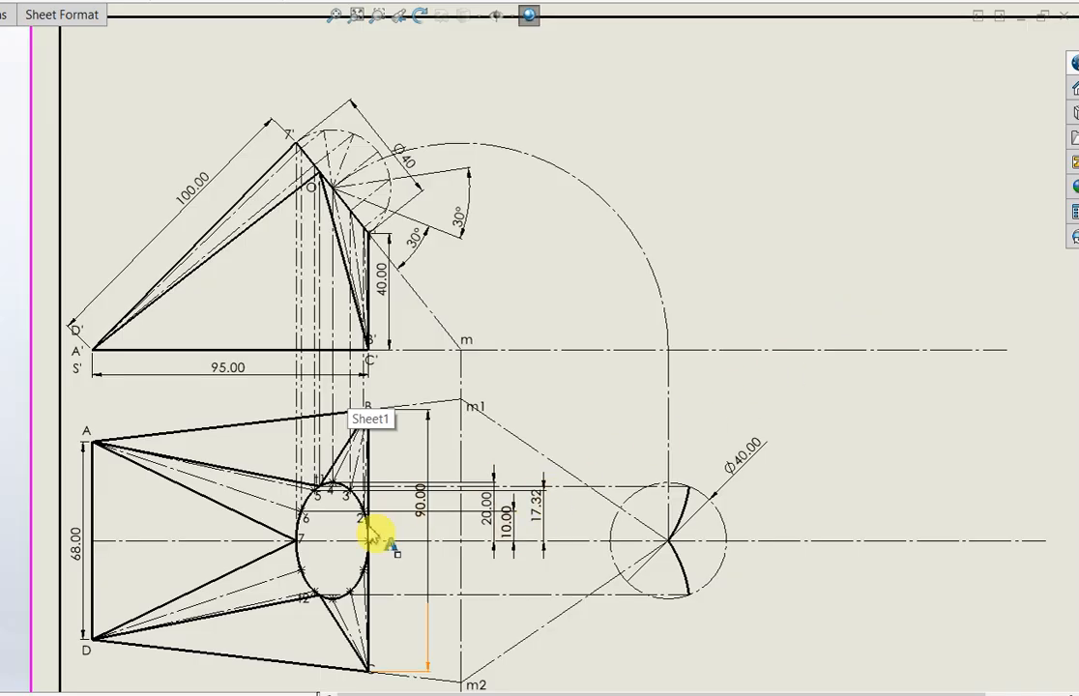